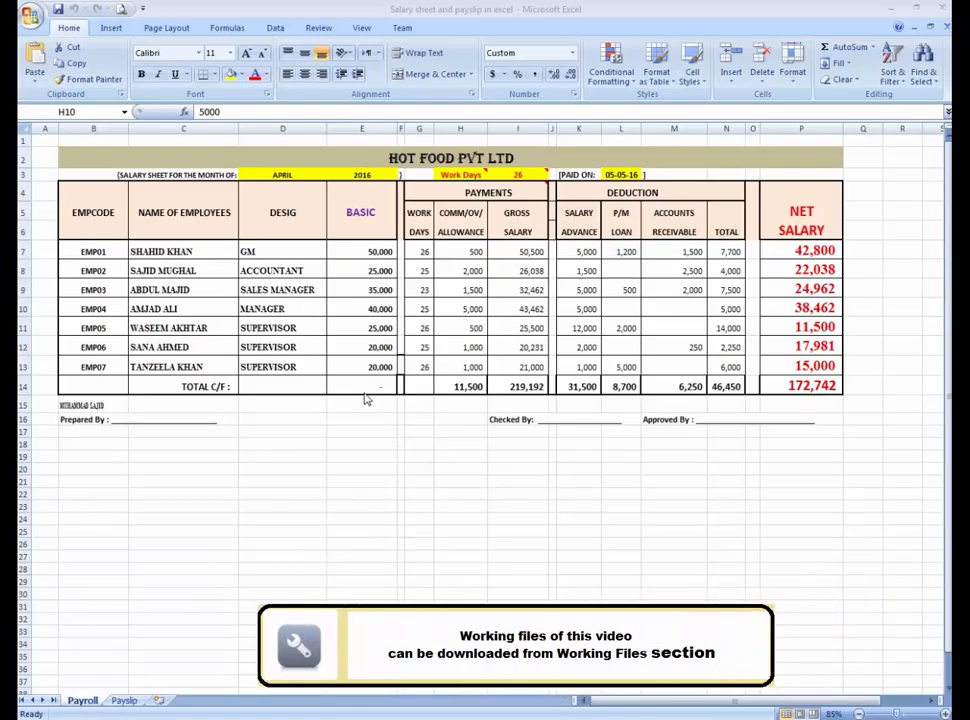
# Review the Payslip sheet and the first employee's gross salary, allowance and work days on the Payroll sheet.
pyautogui.click(124, 700)
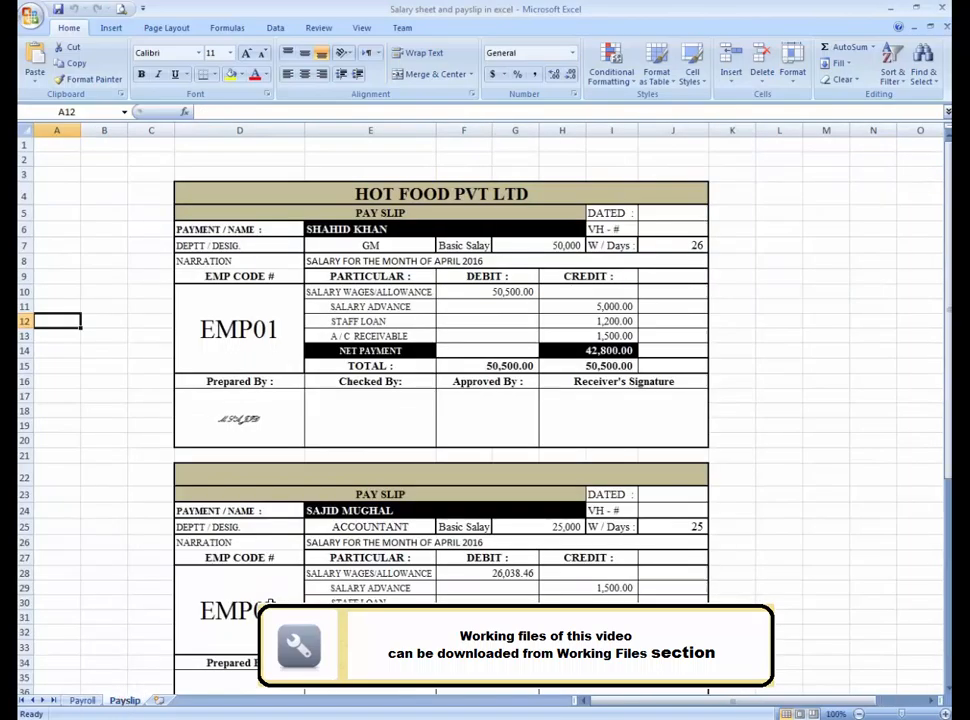
pyautogui.click(82, 700)
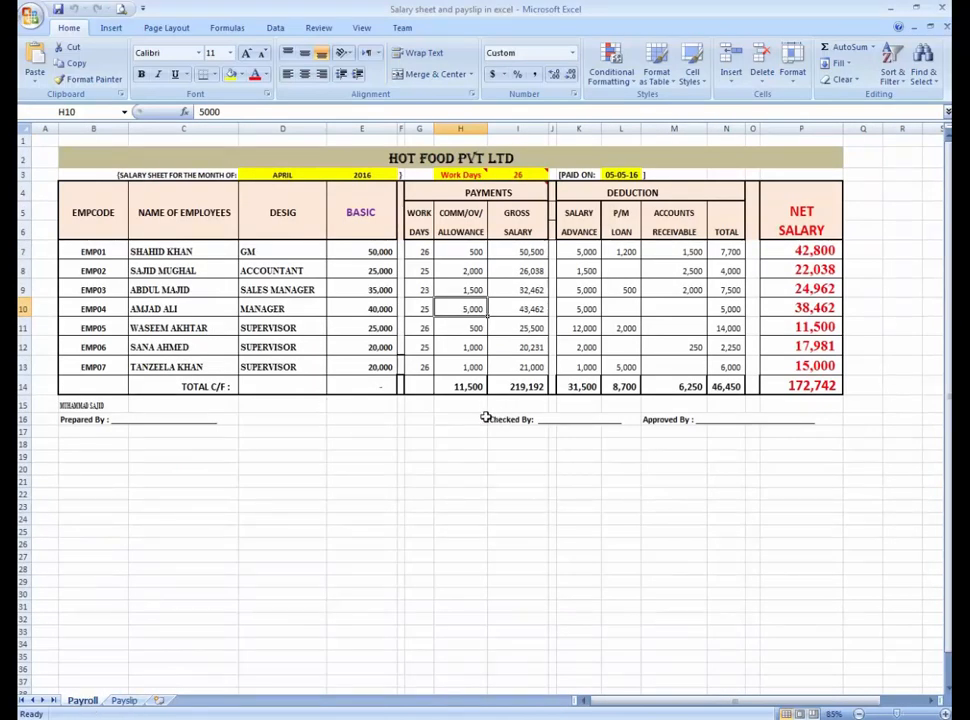
pyautogui.click(498, 252)
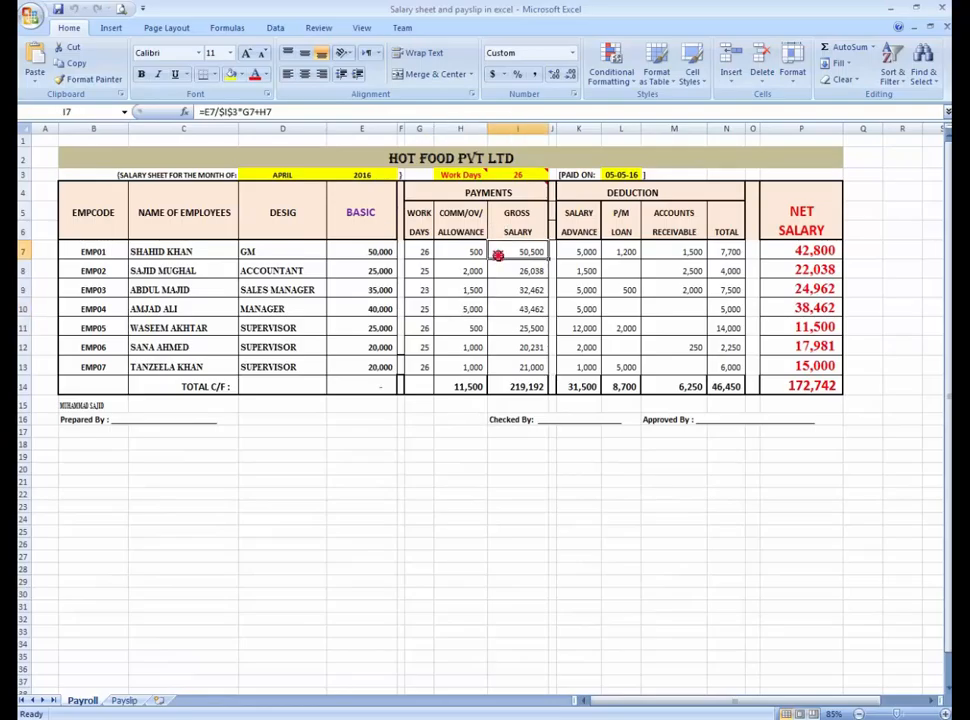
pyautogui.click(470, 251)
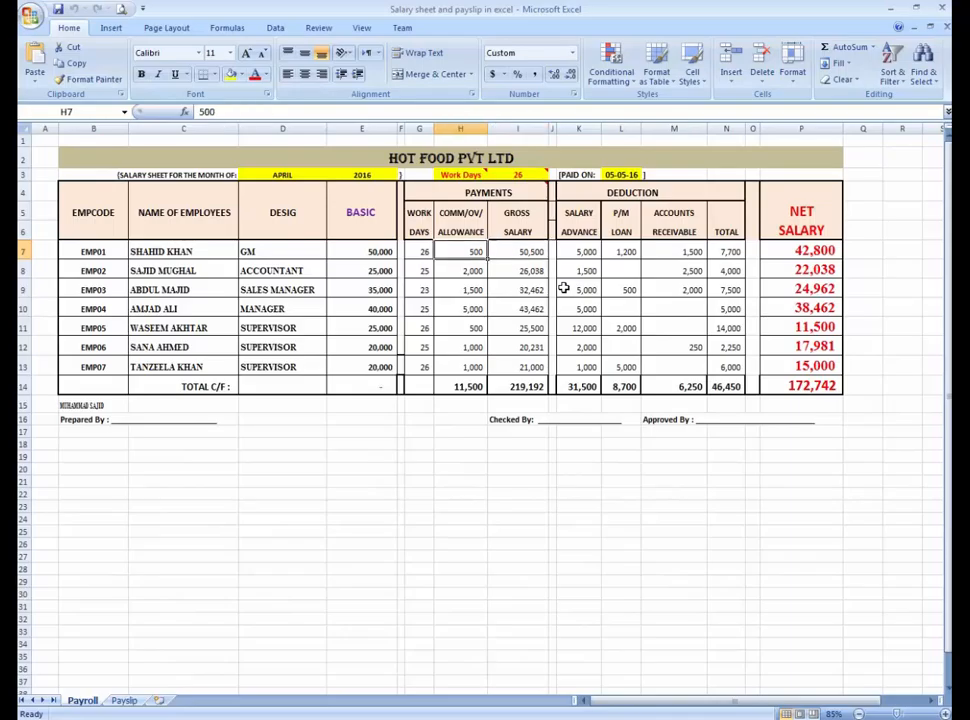
pyautogui.click(424, 252)
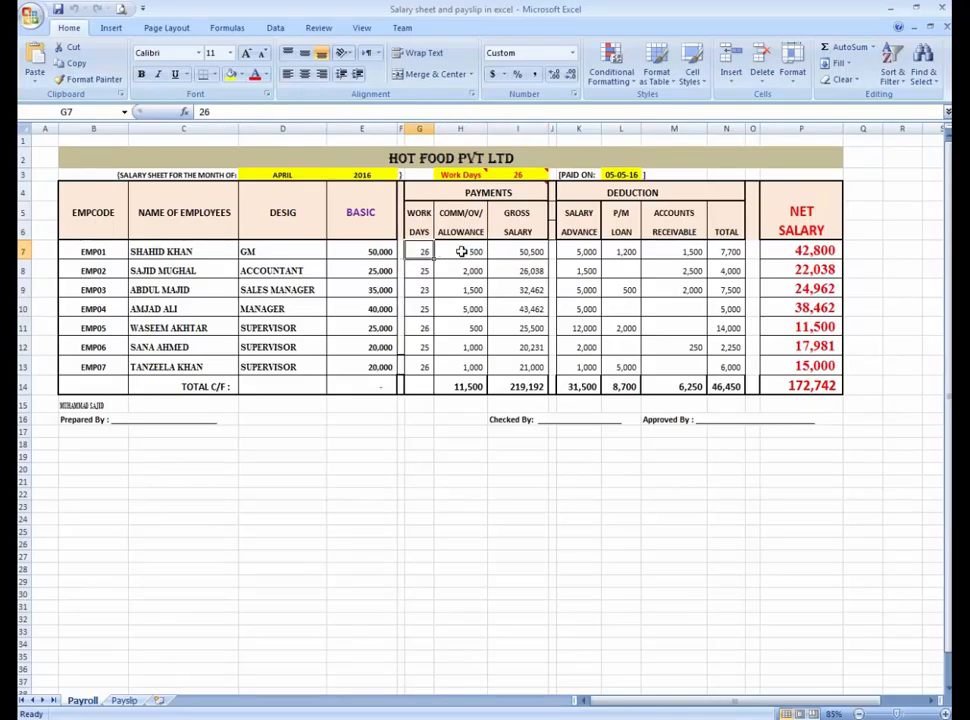
# Clear the COMM/OV/ heading in H5 and replace the ALLOWANCE heading in H6 with "Over Time".
pyautogui.click(469, 253)
pyautogui.press('Up')
pyautogui.press('Up')
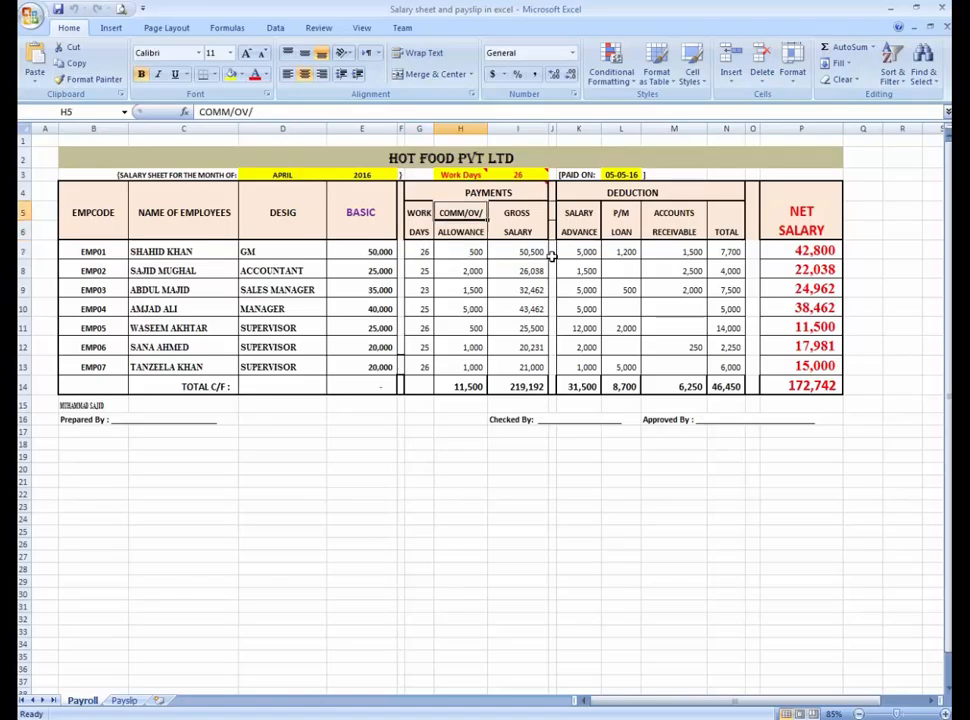
pyautogui.press('Down')
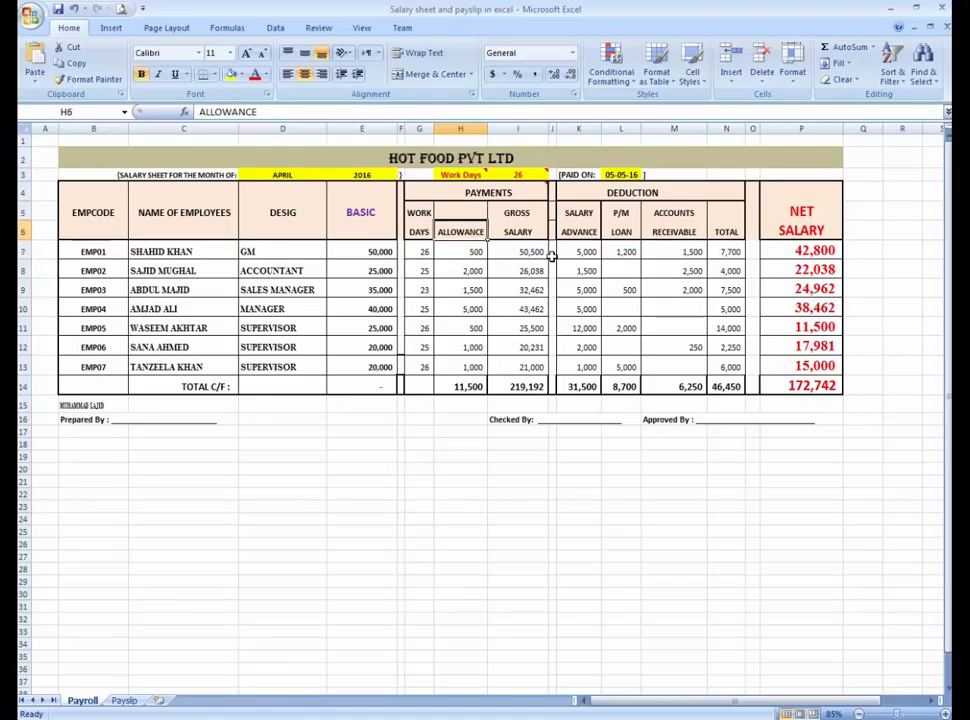
pyautogui.write('Over Time')
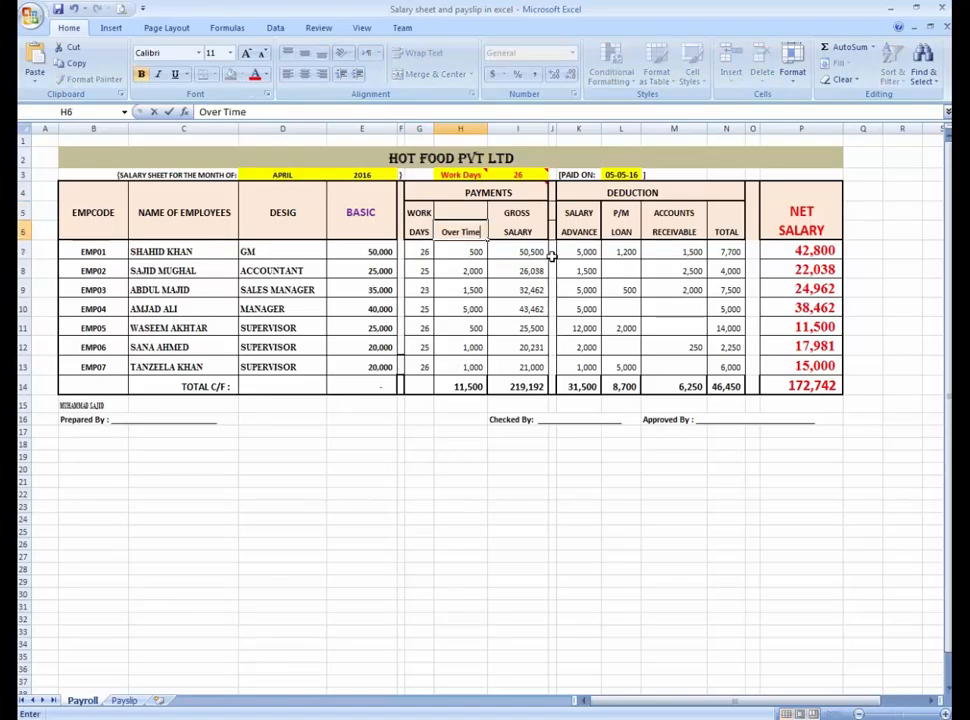
pyautogui.hotkey('ctrl', 'Return')
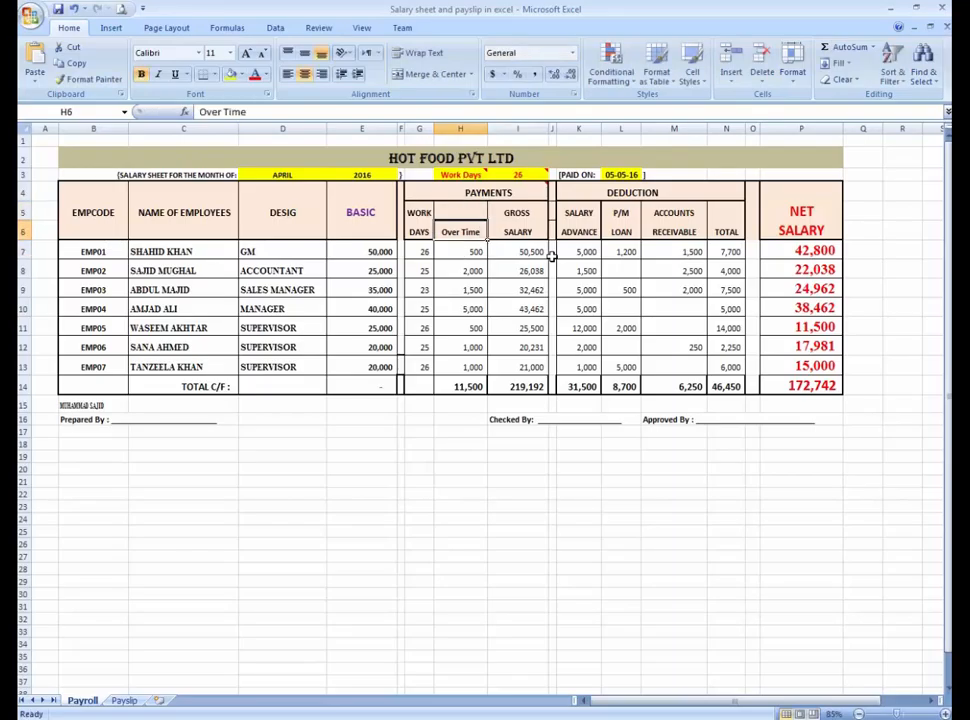
# Merge and center heading cells H5:H6 and align their text vertically in the middle.
pyautogui.press('Up')
pyautogui.hotkey('shift', 'Down')
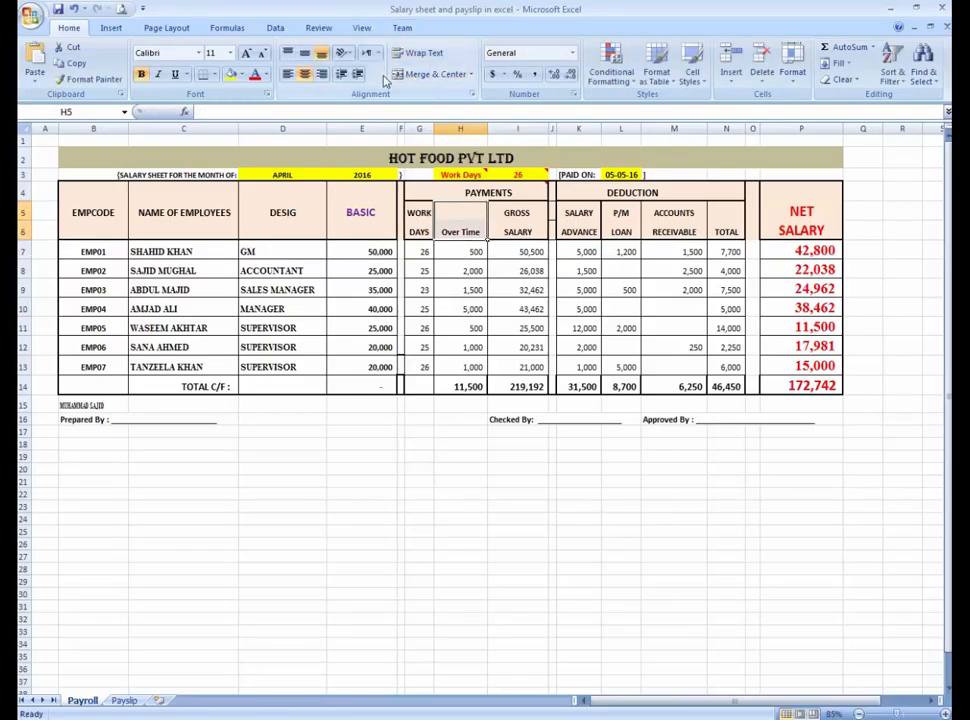
pyautogui.click(412, 75)
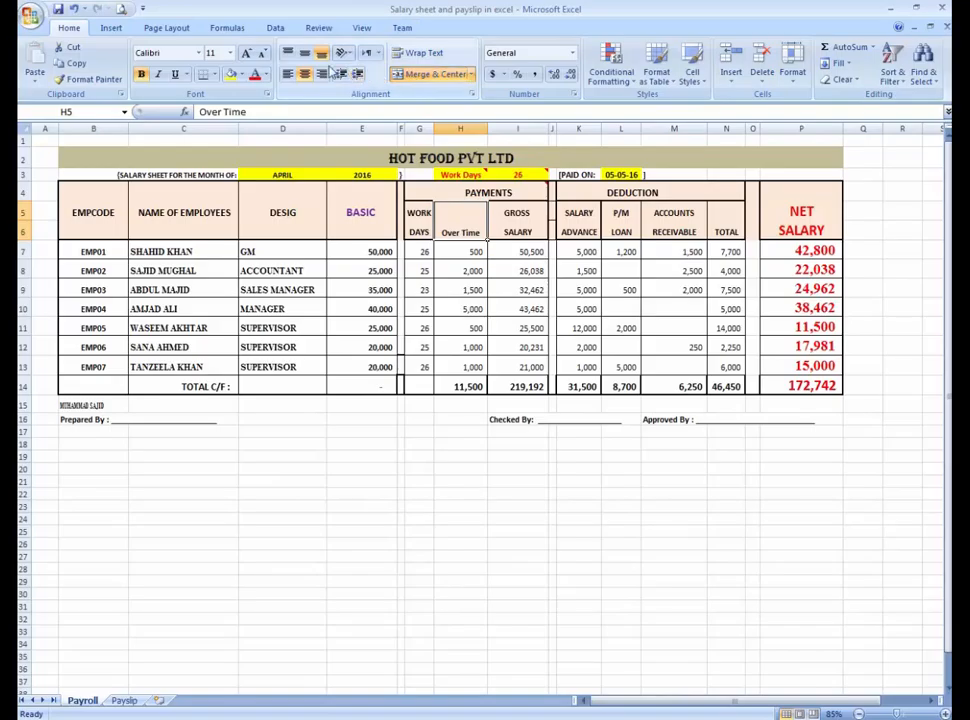
pyautogui.click(305, 54)
# Clear all employees' amounts in the Over Time column, cells H7:H13.
pyautogui.press('Down')
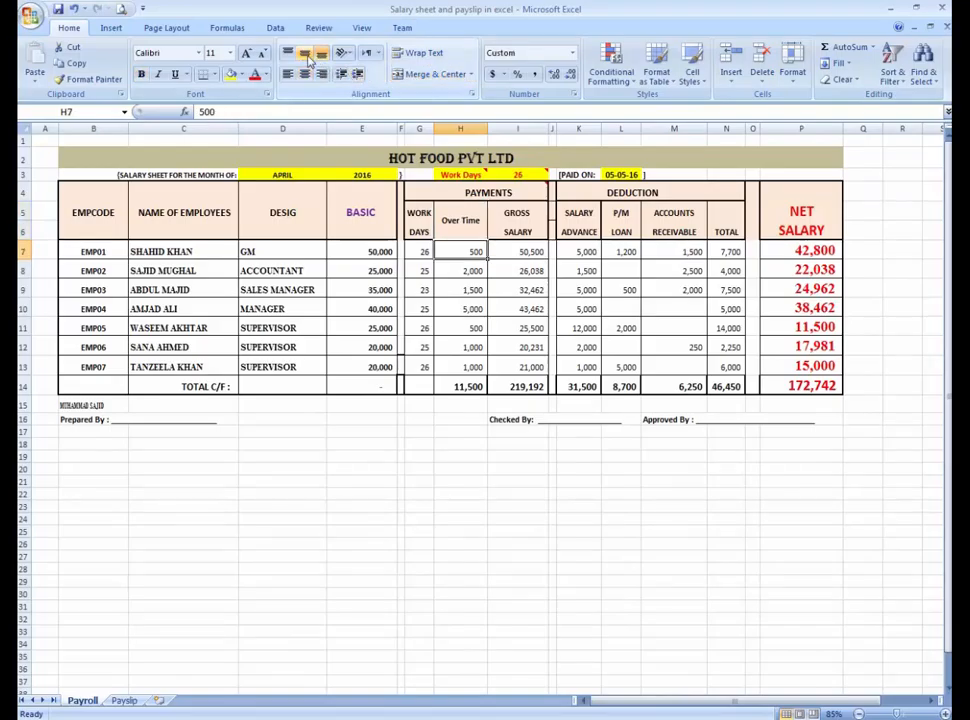
pyautogui.hotkey('shift', 'Down')
pyautogui.hotkey('shift', 'Down')
pyautogui.hotkey('shift', 'Down')
pyautogui.hotkey('shift', 'Down')
pyautogui.hotkey('shift', 'Down')
pyautogui.hotkey('shift', 'Down')
pyautogui.press('Delete')
pyautogui.hotkey('shift', 'Up')
pyautogui.hotkey('shift', 'Up')
pyautogui.hotkey('shift', 'Up')
pyautogui.hotkey('shift', 'Up')
pyautogui.hotkey('shift', 'Up')
pyautogui.hotkey('shift', 'Up')
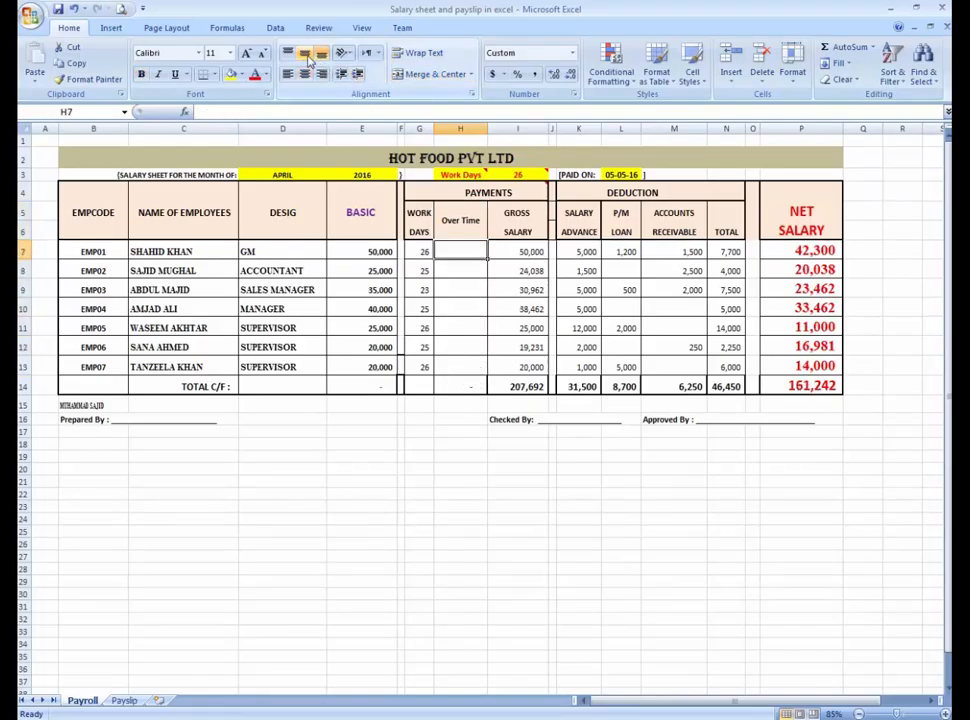
# Insert a new column before the Over Time column H.
pyautogui.click(459, 129)
pyautogui.click(520, 468)
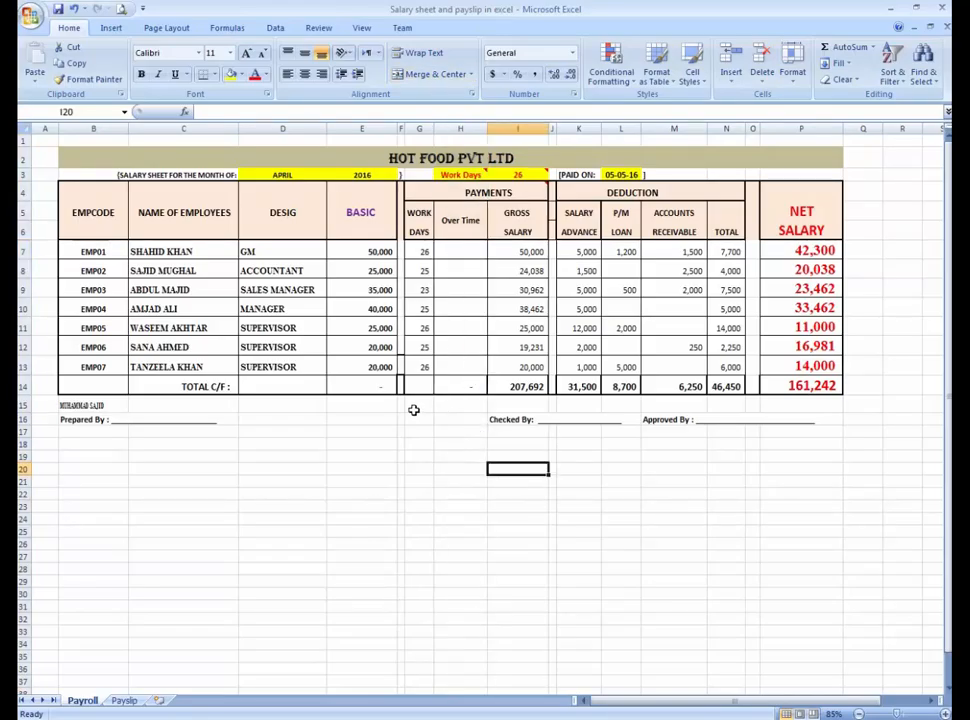
pyautogui.click(459, 129)
pyautogui.rightClick(459, 129)
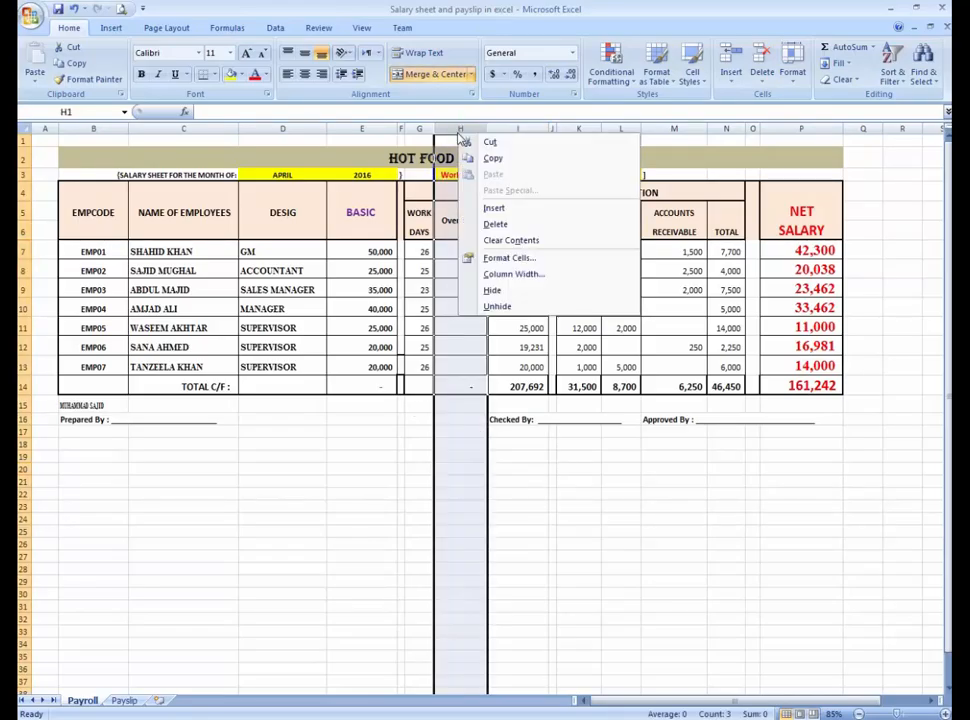
pyautogui.click(524, 208)
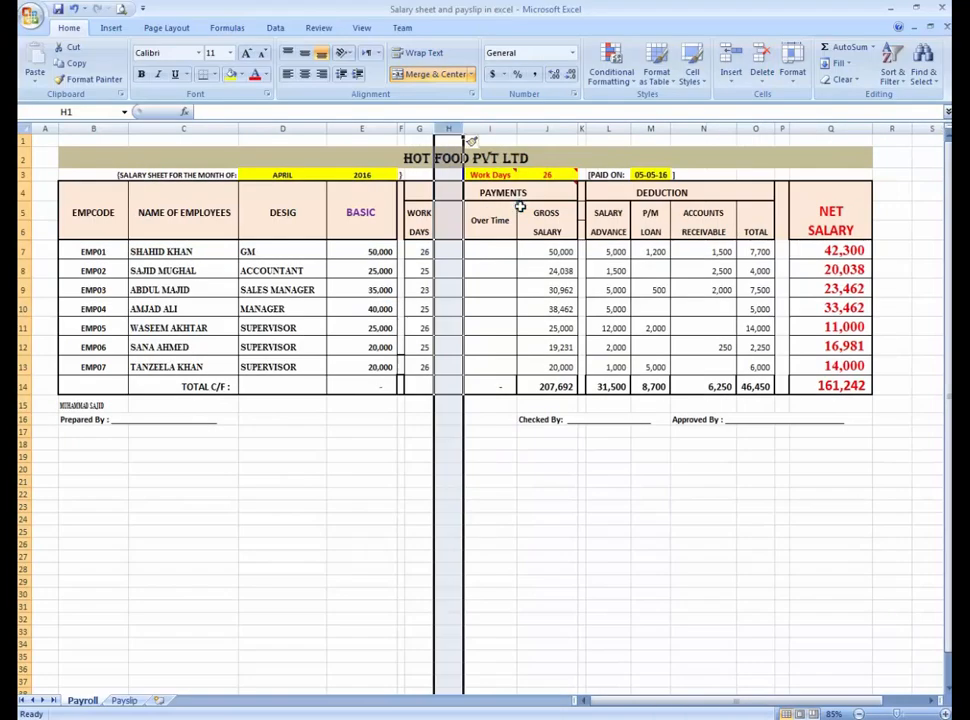
# Head the new column "Over Time" in H5 and "Hrs" in H6, and autofit the width of column H.
pyautogui.click(449, 191)
pyautogui.click(455, 222)
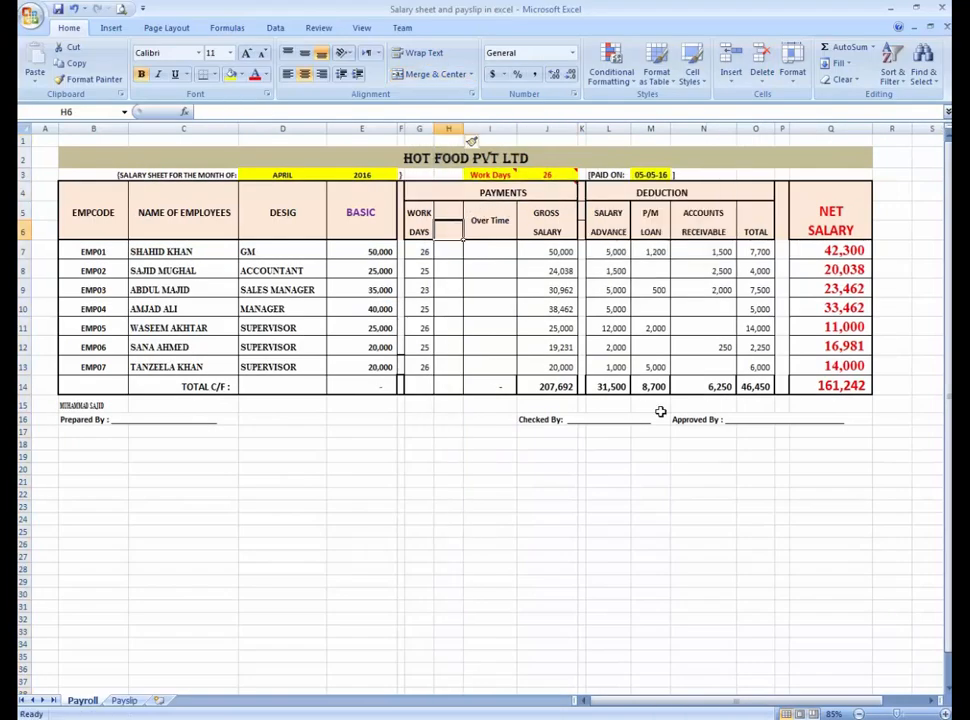
pyautogui.press('Up')
pyautogui.write('Over')
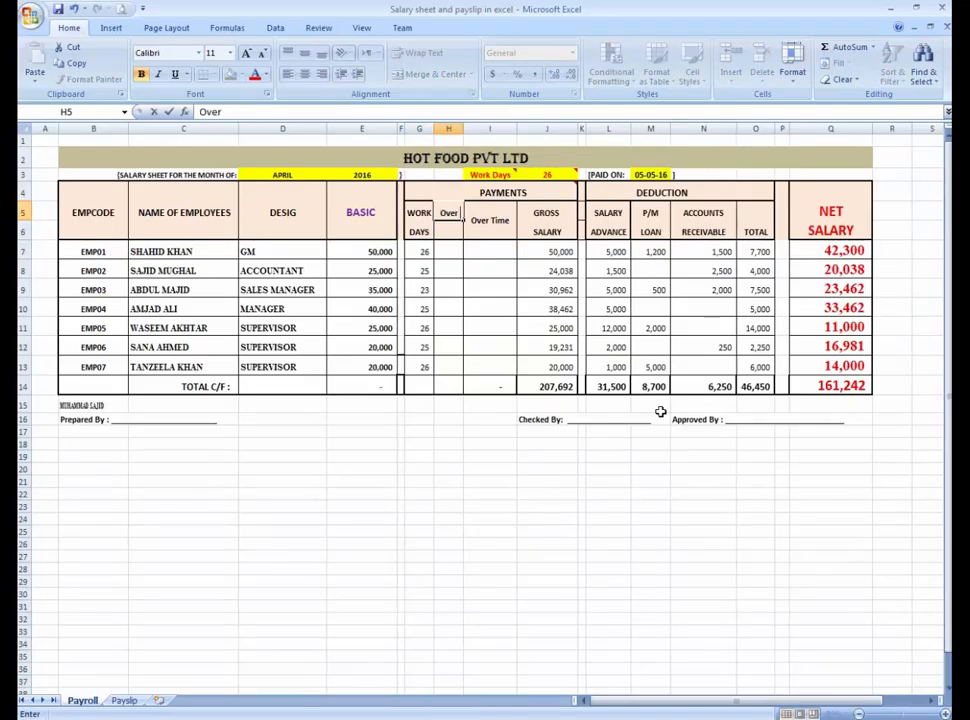
pyautogui.write(' Time')
pyautogui.press('Return')
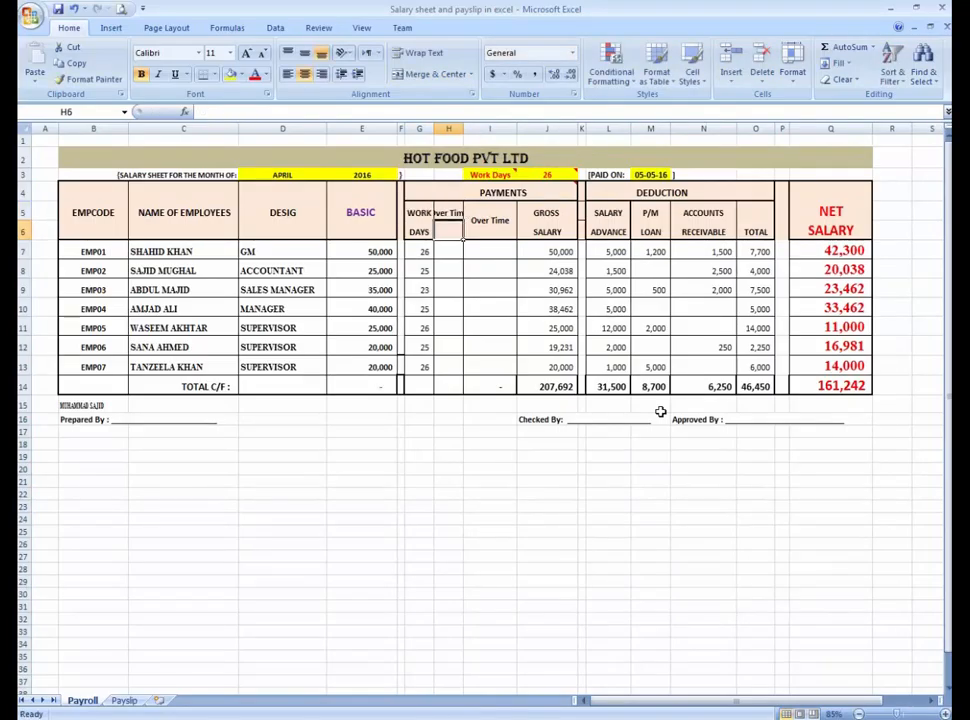
pyautogui.write('Hrs')
pyautogui.press('Return')
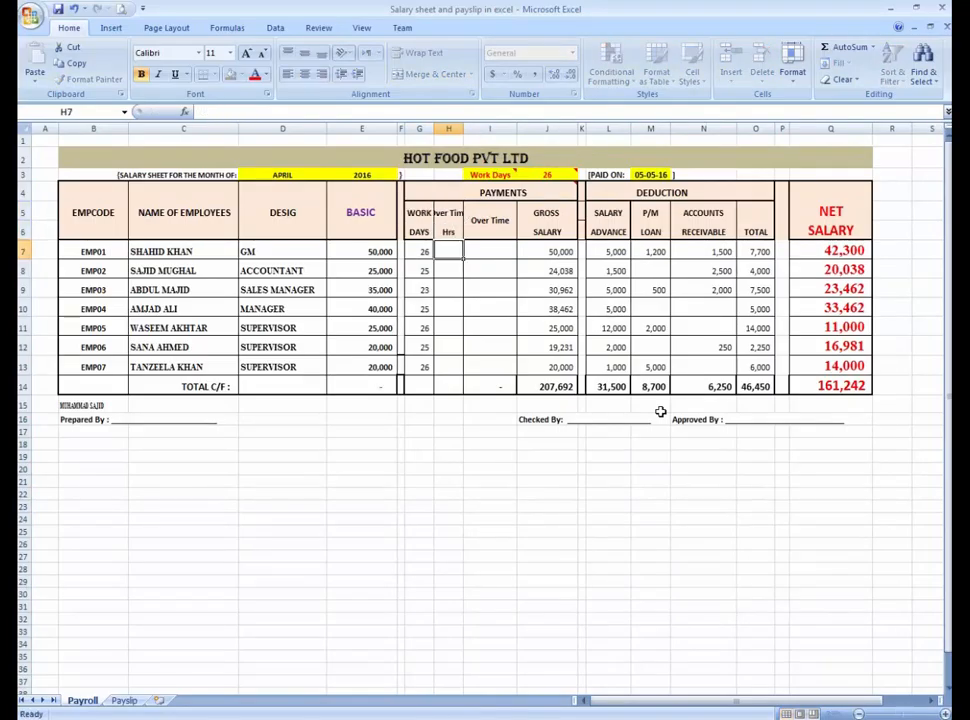
pyautogui.press('Up')
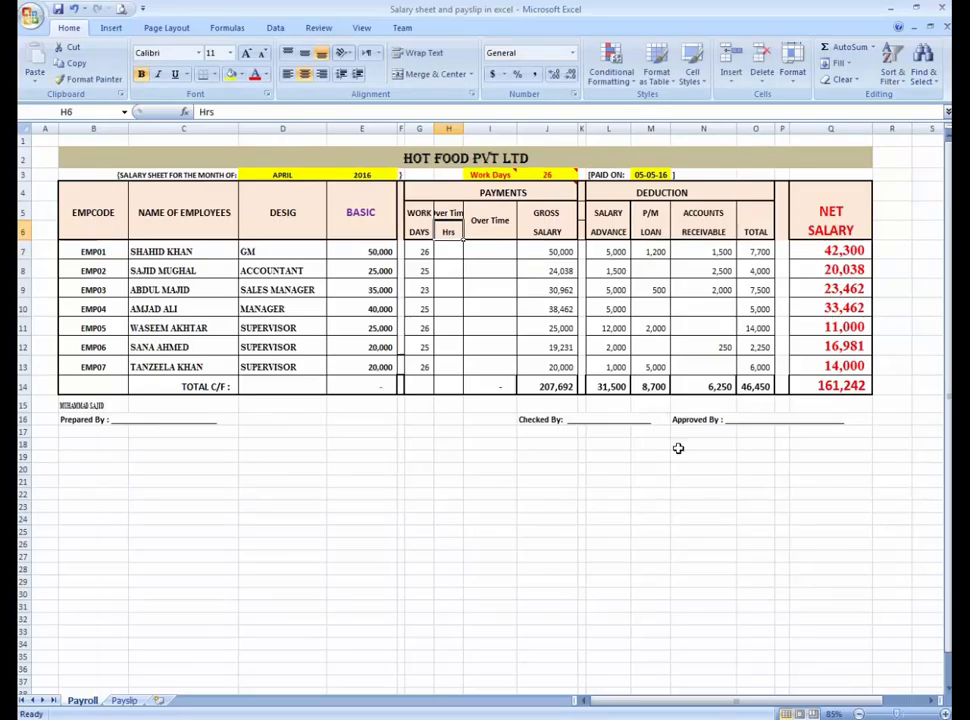
pyautogui.doubleClick(463, 128)
pyautogui.press('Up')
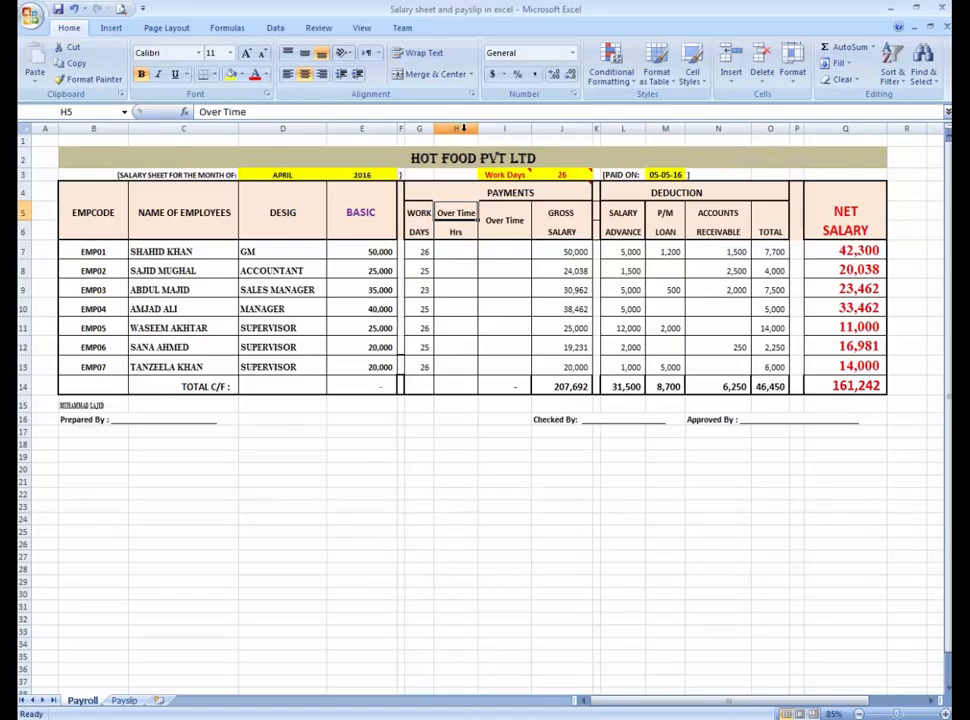
pyautogui.press('Down')
pyautogui.press('Up')
pyautogui.press('Down')
pyautogui.press('Down')
pyautogui.press('Right')
pyautogui.press('Right')
pyautogui.press('Left')
pyautogui.press('Left')
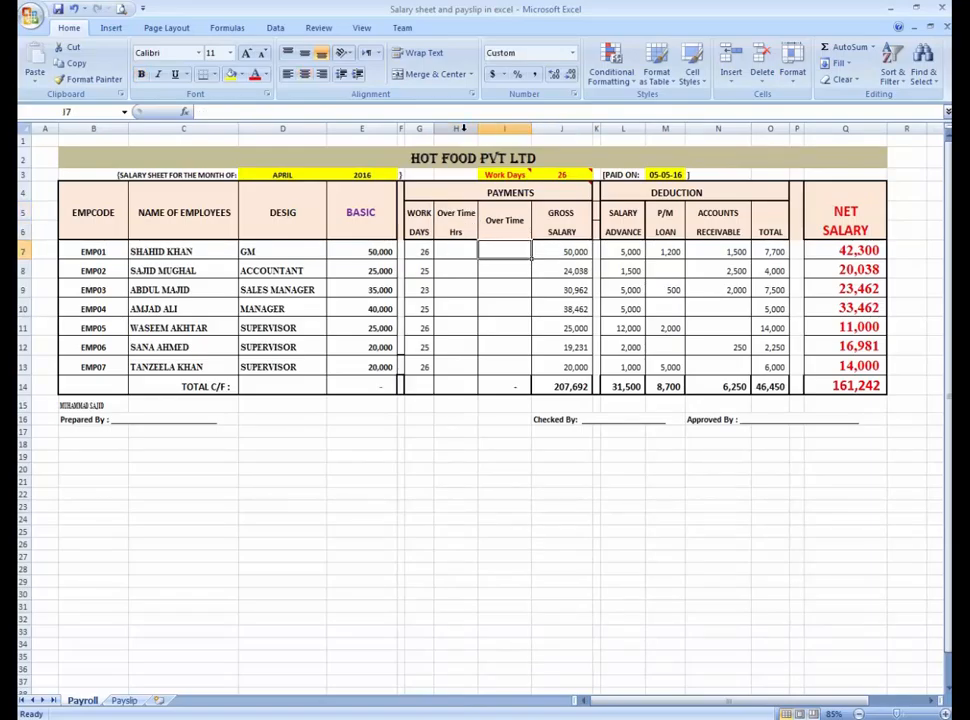
# Move the Work Days label and its value from I3:J3 to H3:I3.
pyautogui.press('Up')
pyautogui.press('Up')
pyautogui.press('Up')
pyautogui.press('Up')
pyautogui.press('Right')
pyautogui.press('Left')
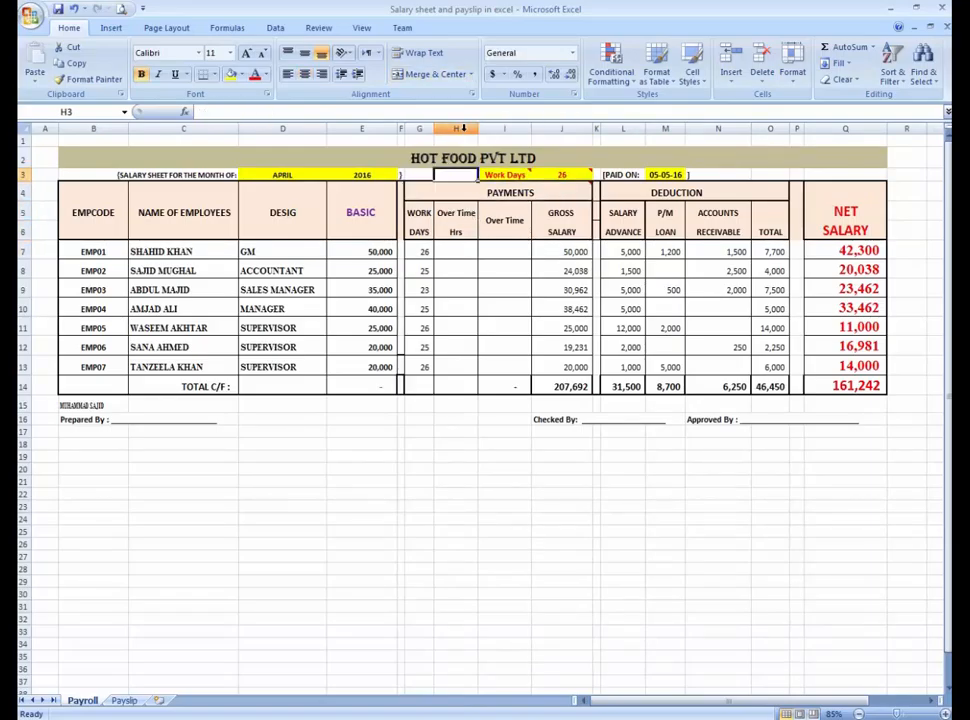
pyautogui.press('Right')
pyautogui.hotkey('shift', 'Right')
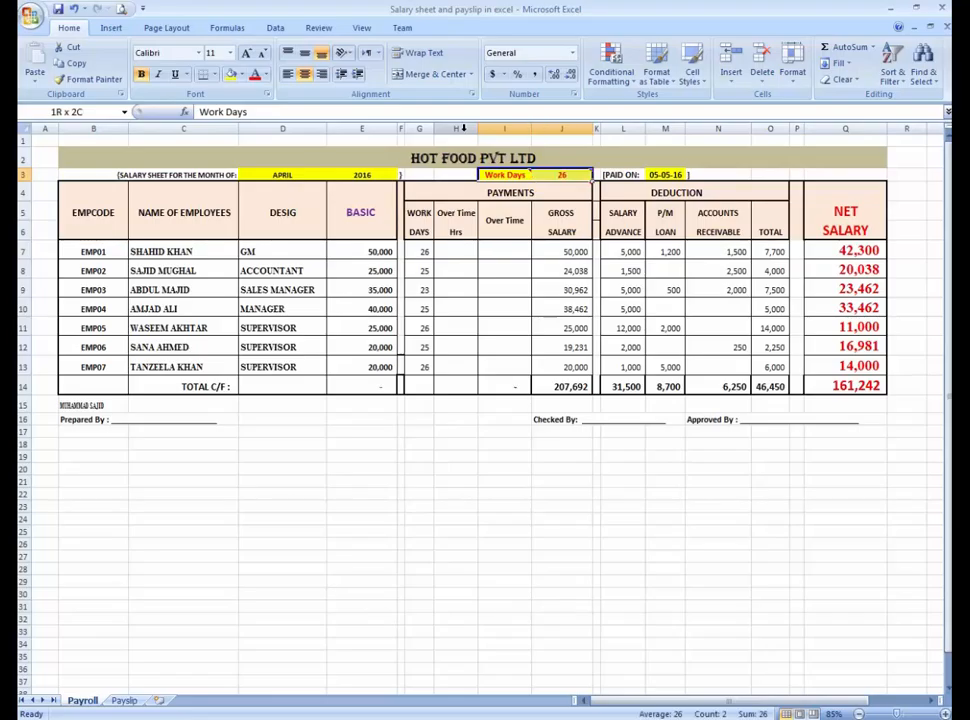
pyautogui.hotkey('ctrl', 'x')
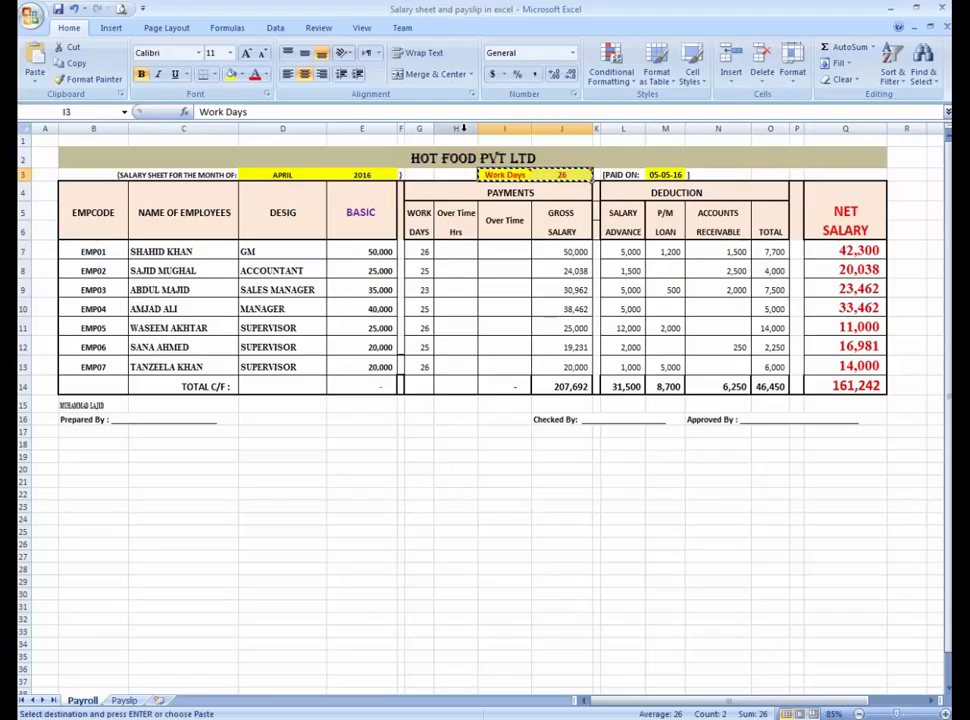
pyautogui.press('Left')
pyautogui.press('Return')
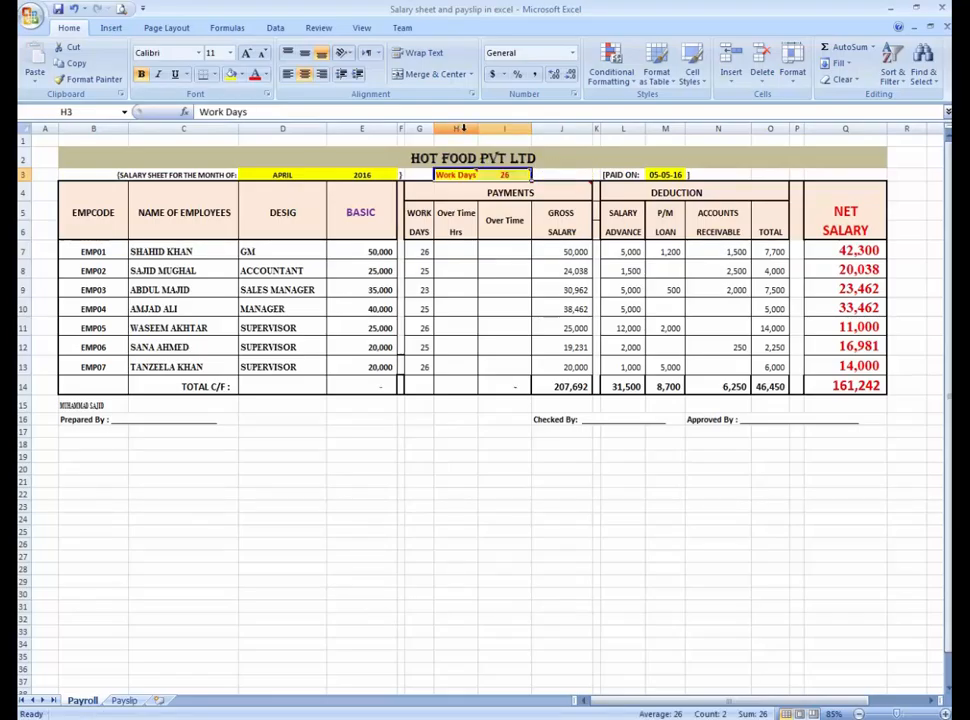
# Extend the yellow formatting to J3 by copying I3 there and clearing the pasted value.
pyautogui.press('Left')
pyautogui.press('Down')
pyautogui.press('Up')
pyautogui.press('Right')
pyautogui.press('Right')
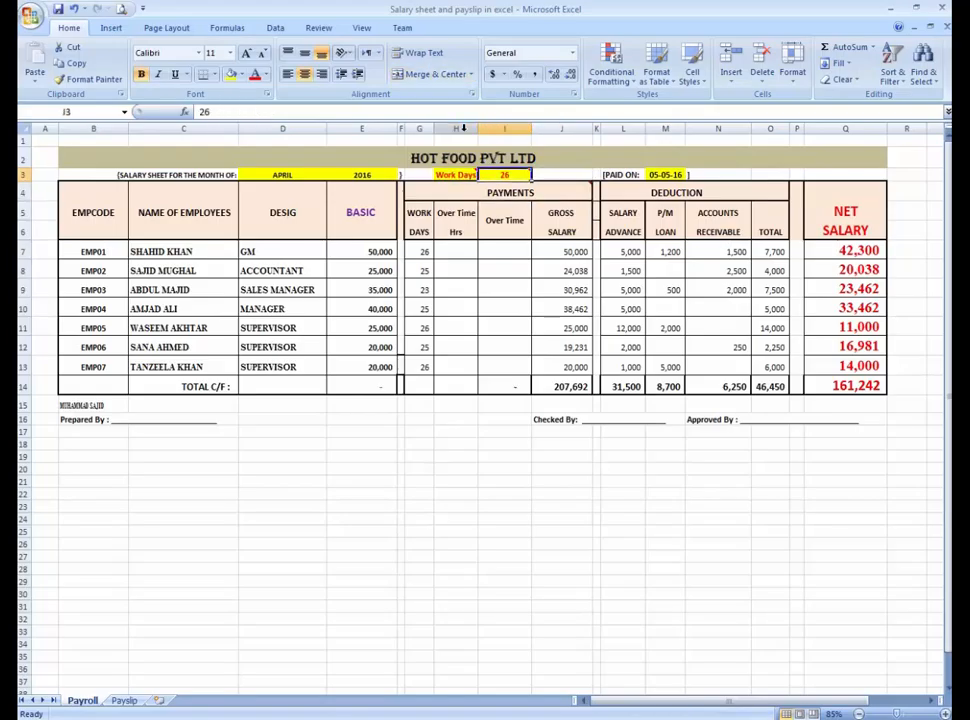
pyautogui.hotkey('ctrl', 'c')
pyautogui.press('Right')
pyautogui.hotkey('ctrl', 'v')
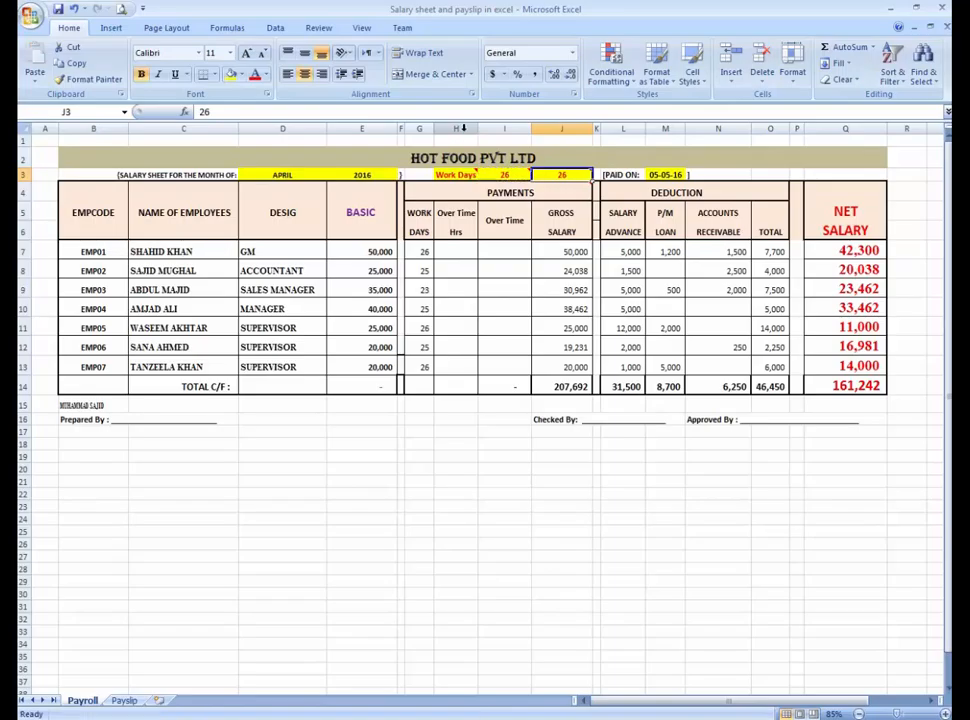
pyautogui.press('Delete')
pyautogui.press('Down')
pyautogui.press('Up')
# Move the yellow cells H3:J3 one column over to G3:I3 and autofit the width of column G.
pyautogui.press('Left')
pyautogui.press('Left')
pyautogui.hotkey('shift', 'Right')
pyautogui.hotkey('shift', 'Right')
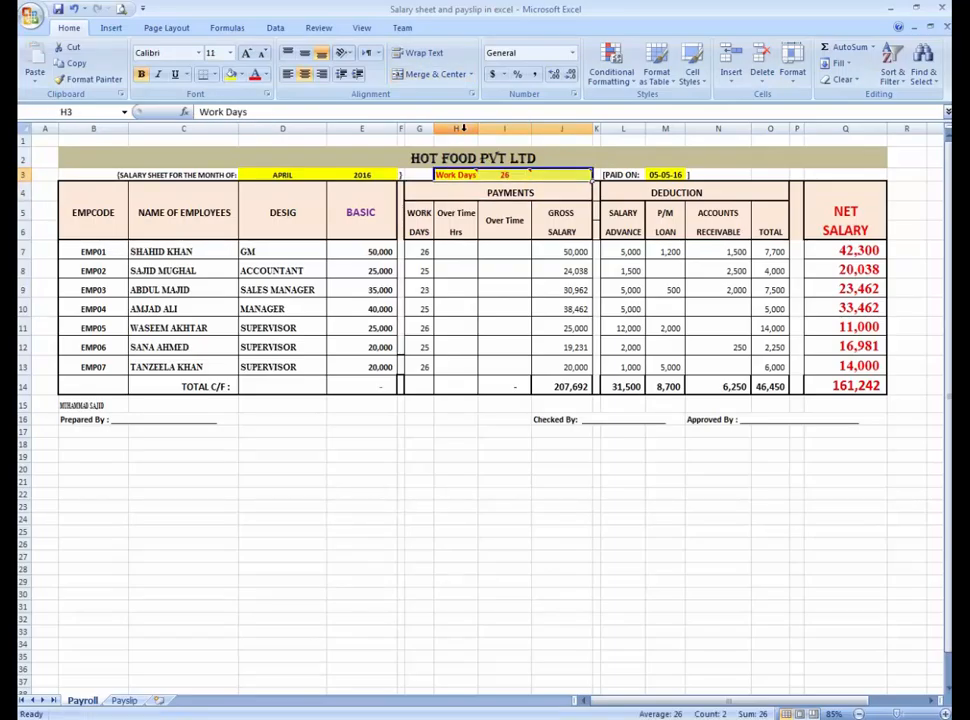
pyautogui.hotkey('ctrl', 'c')
pyautogui.press('Left')
pyautogui.press('Return')
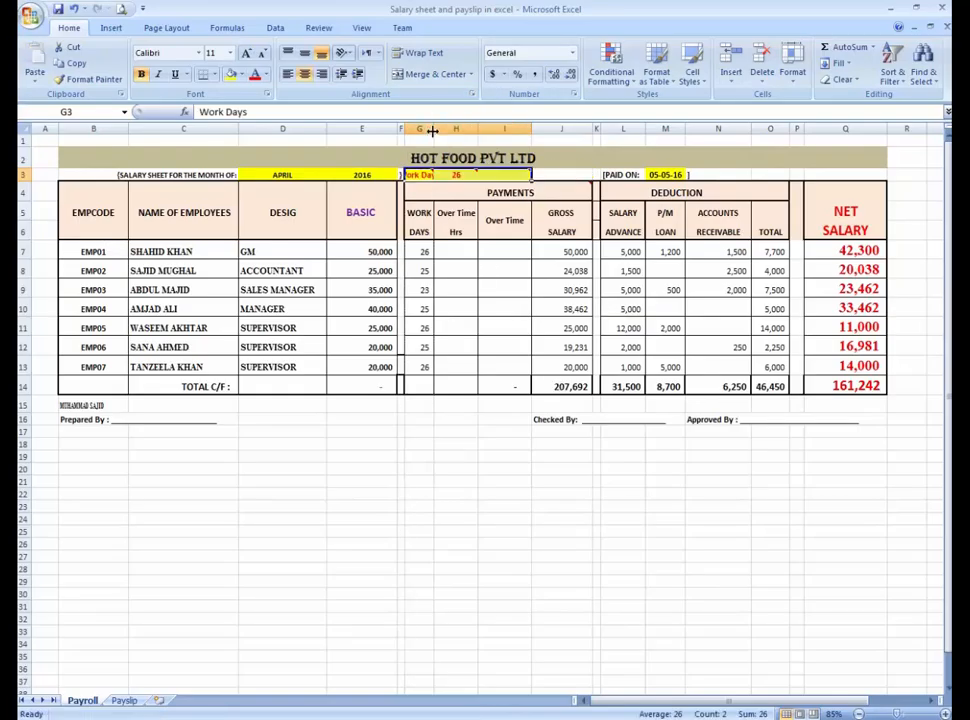
pyautogui.doubleClick(433, 129)
pyautogui.hotkey('shift', 'Left')
pyautogui.hotkey('shift', 'Left')
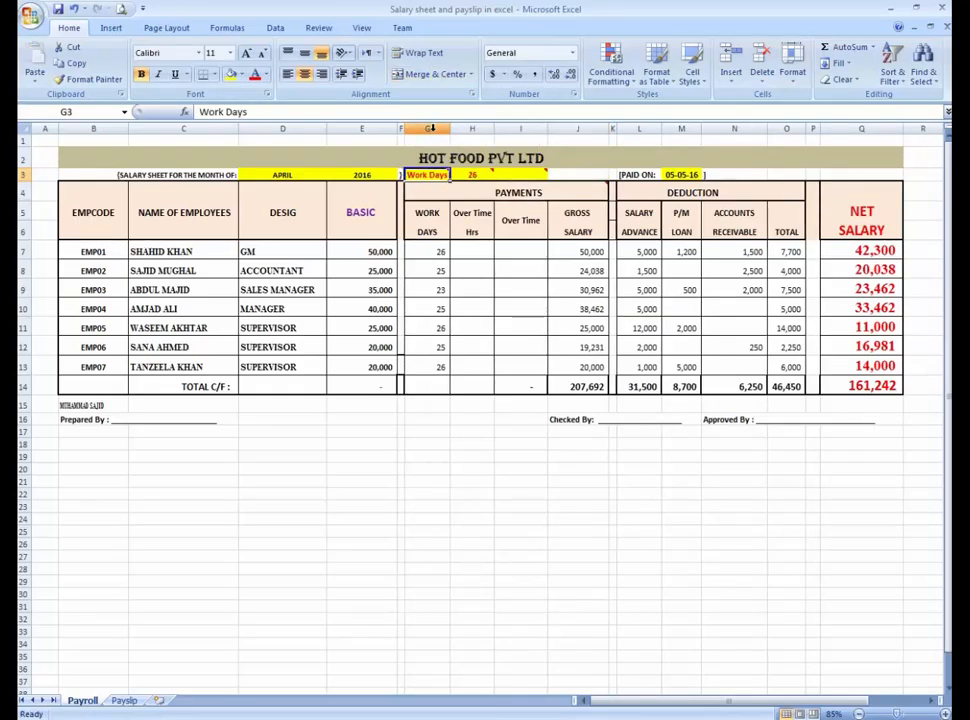
pyautogui.press('Right')
pyautogui.press('Right')
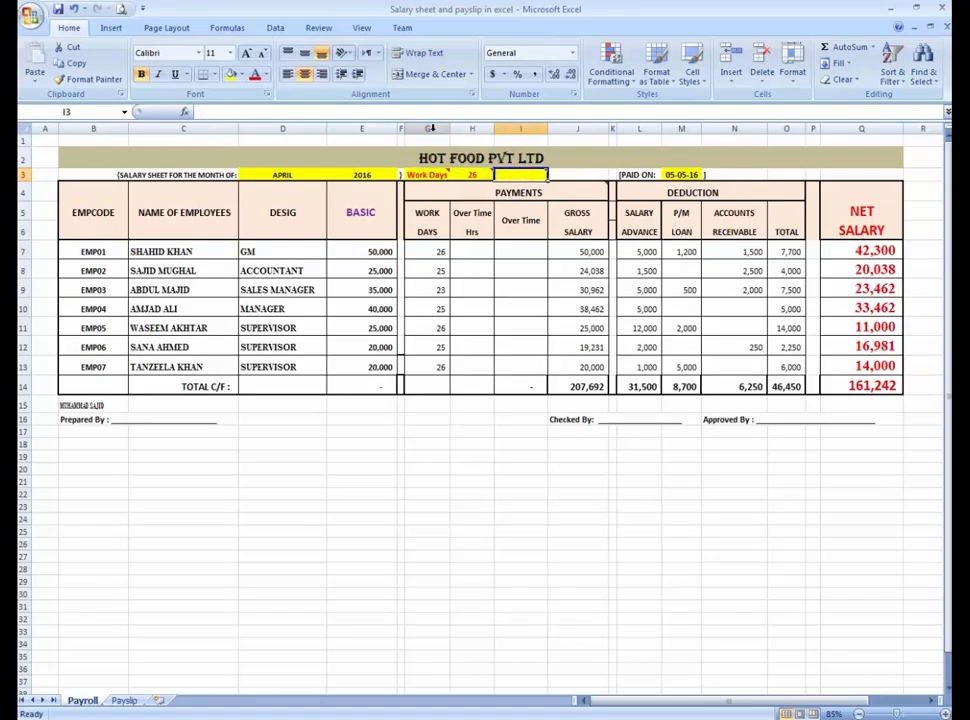
pyautogui.write('=')
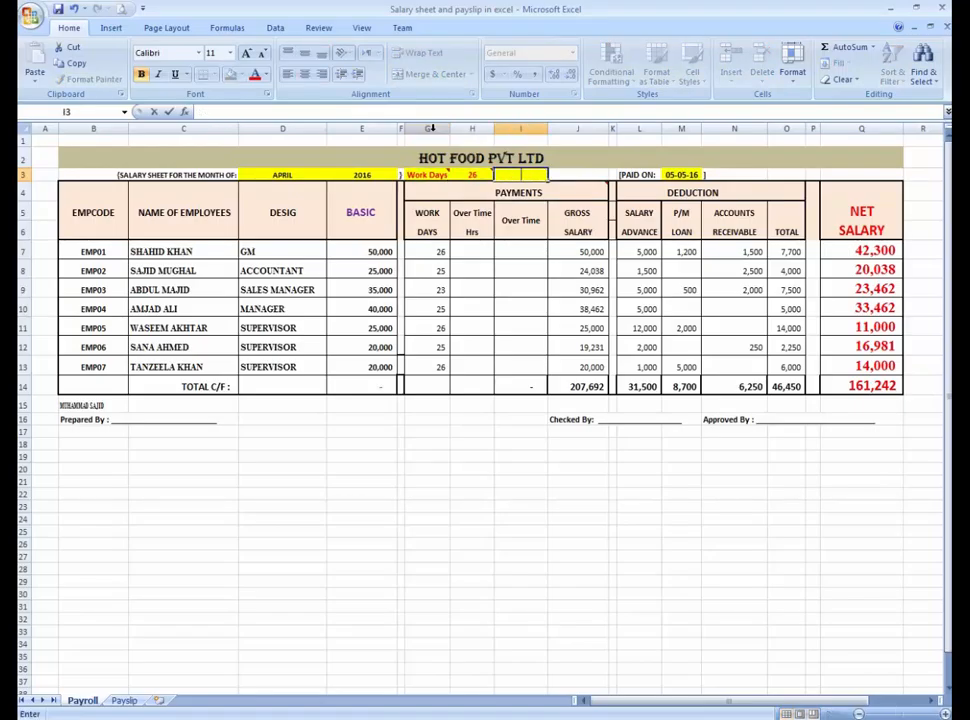
pyautogui.press('Return')
pyautogui.press('Up')
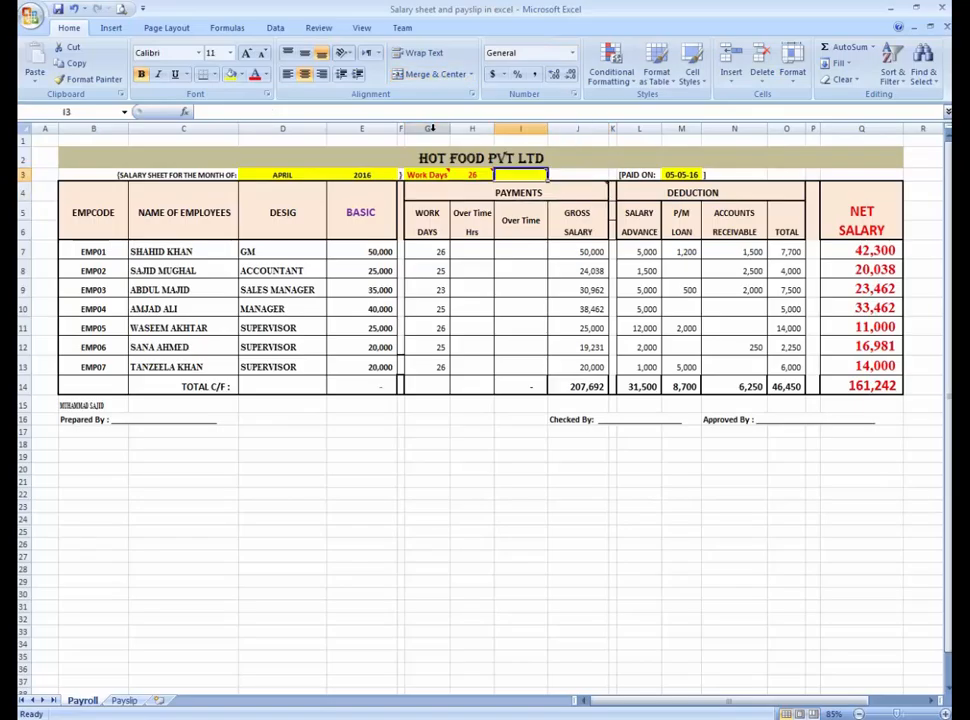
# Enter the label "Duty Time" in cell I3 beside the work days value.
pyautogui.write('duty')
pyautogui.press('BackSpace')
pyautogui.press('BackSpace')
pyautogui.press('BackSpace')
pyautogui.press('BackSpace')
pyautogui.write('Duty')
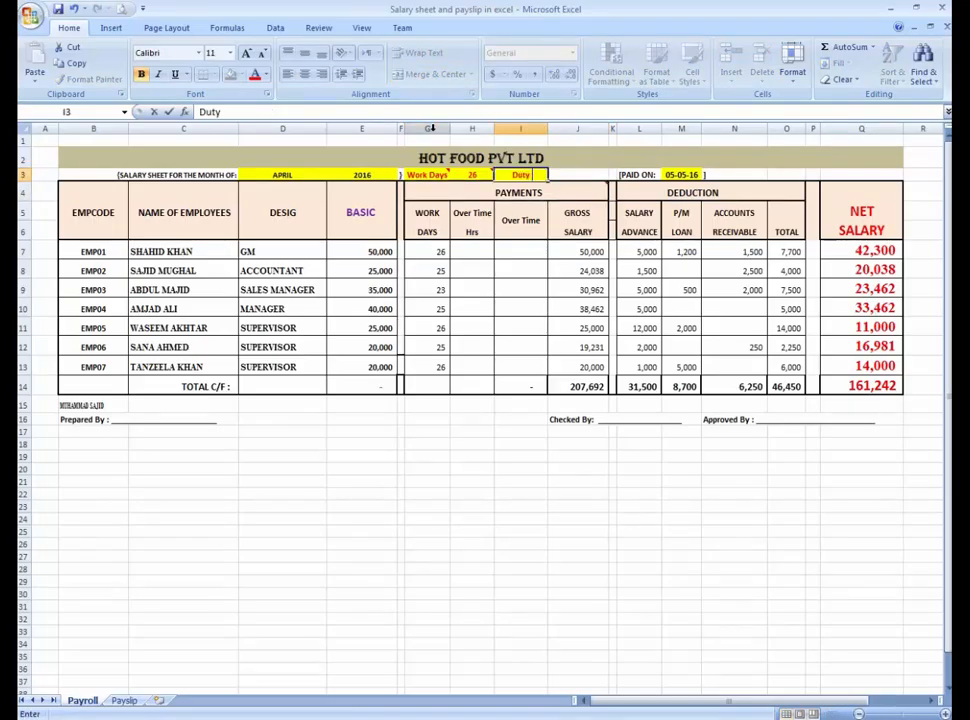
pyautogui.write(' Time')
pyautogui.press('Tab')
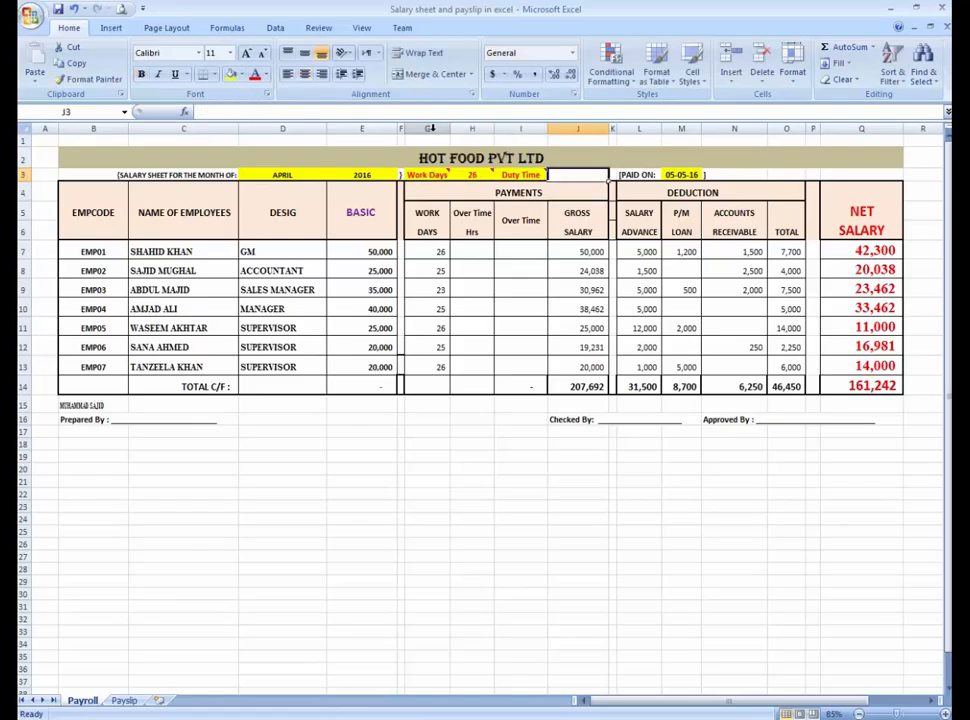
# Copy the formatted label cell I3 to J3 and replace the pasted text with the value 8.
pyautogui.press('Left')
pyautogui.hotkey('ctrl', 'c')
pyautogui.press('Right')
pyautogui.press('Return')
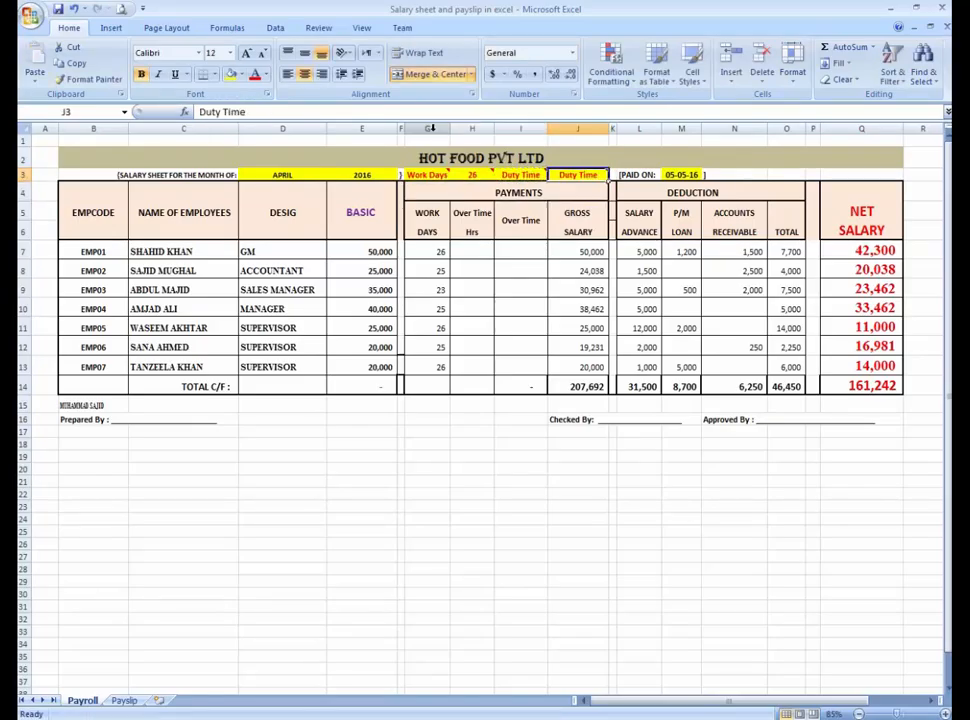
pyautogui.press('Left')
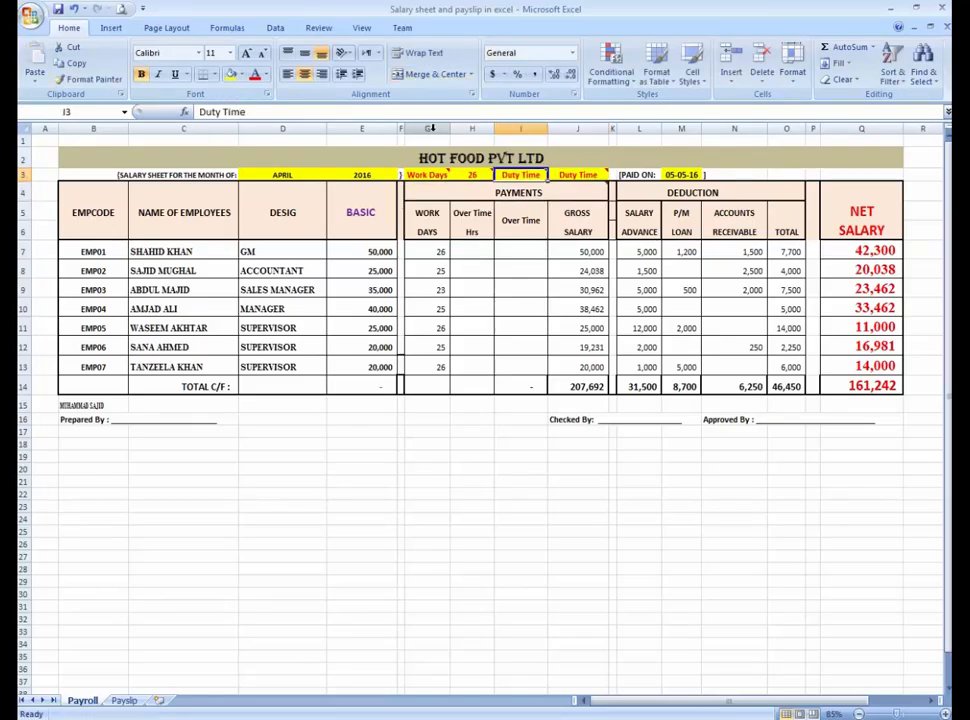
pyautogui.press('Right')
pyautogui.write('8')
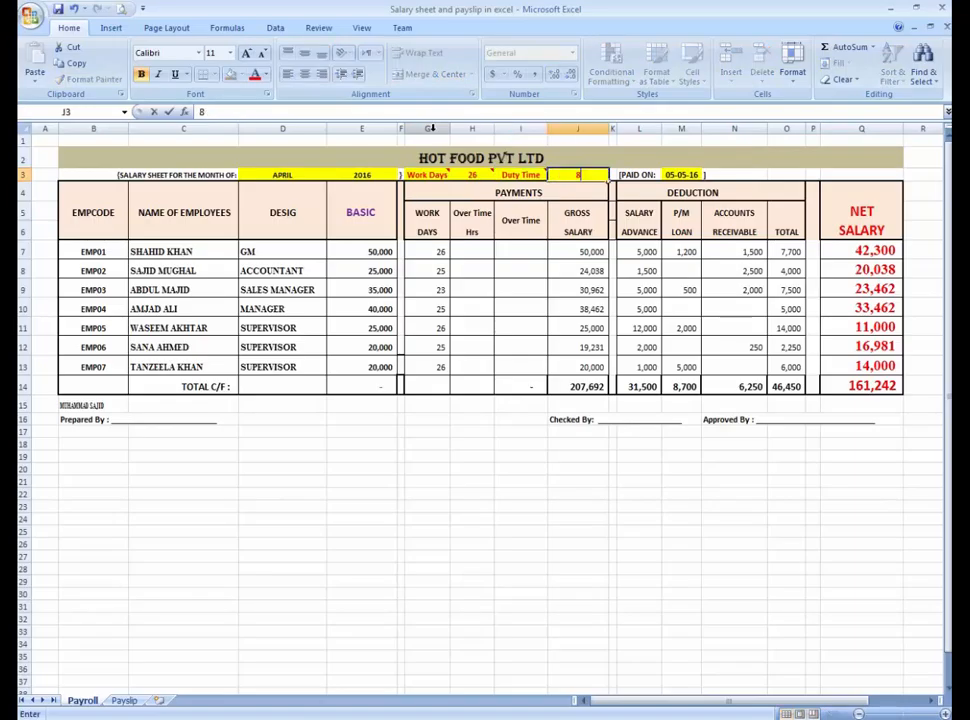
pyautogui.press('Return')
pyautogui.press('Up')
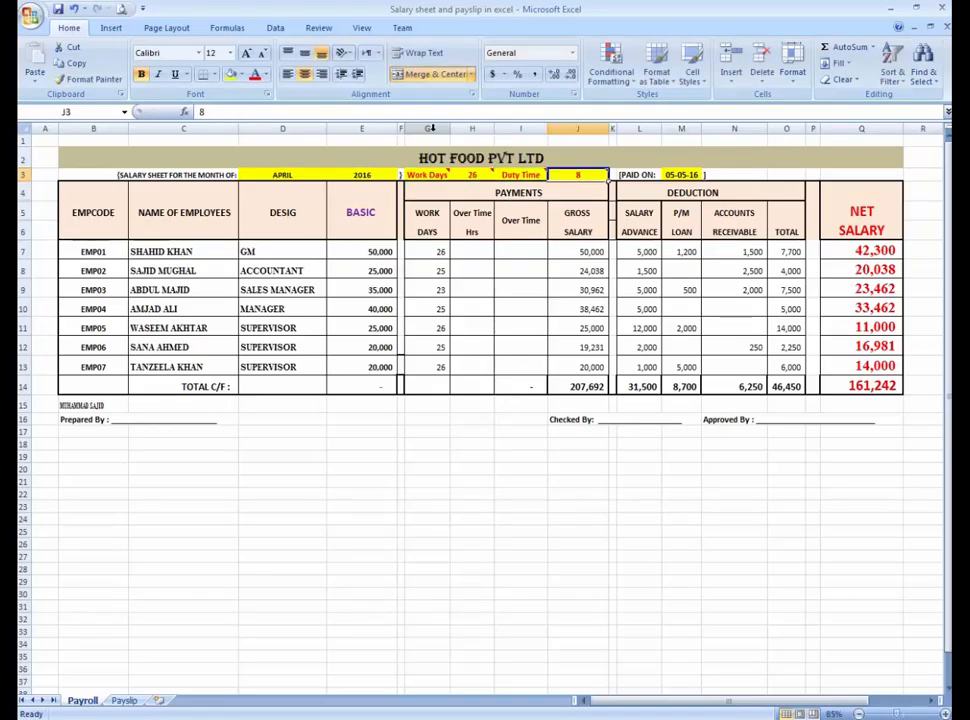
# Extend the label in I3 to "Duty Time Hrs" and autofit the width of column I.
pyautogui.press('Left')
pyautogui.press('F2')
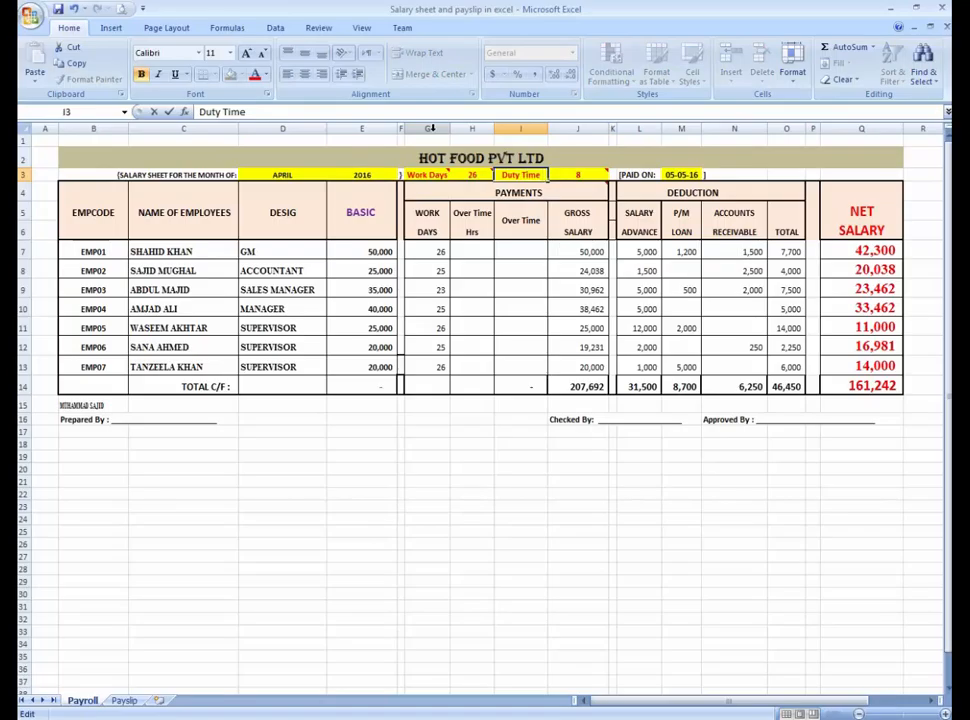
pyautogui.write('Hr')
pyautogui.press('Return')
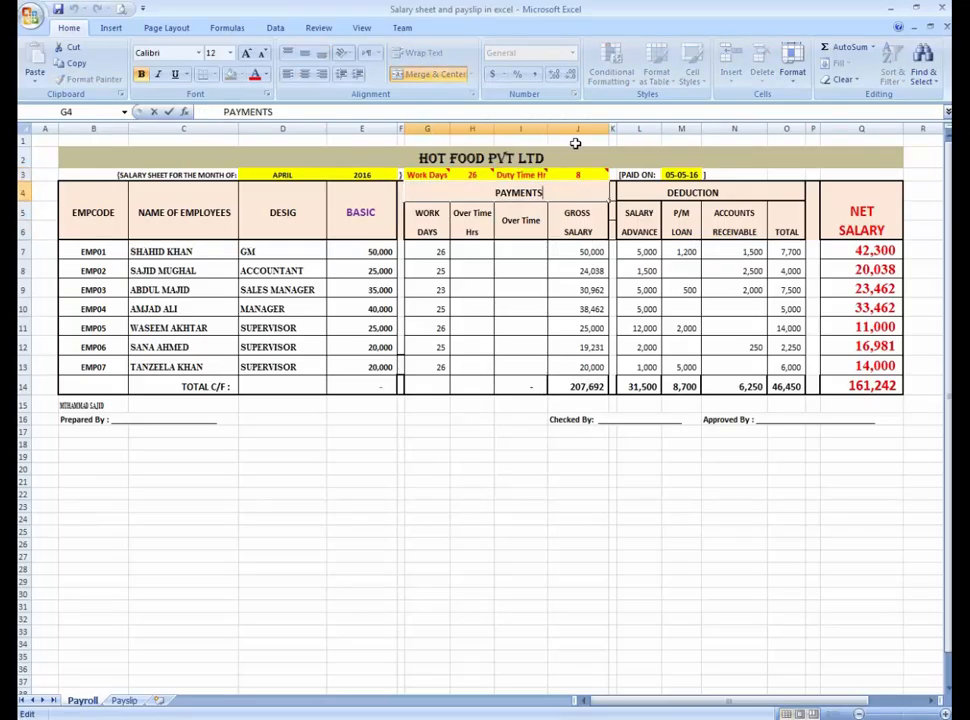
pyautogui.press('Down')
pyautogui.press('Up')
pyautogui.press('Up')
pyautogui.press('F2')
pyautogui.write('s')
pyautogui.press('Return')
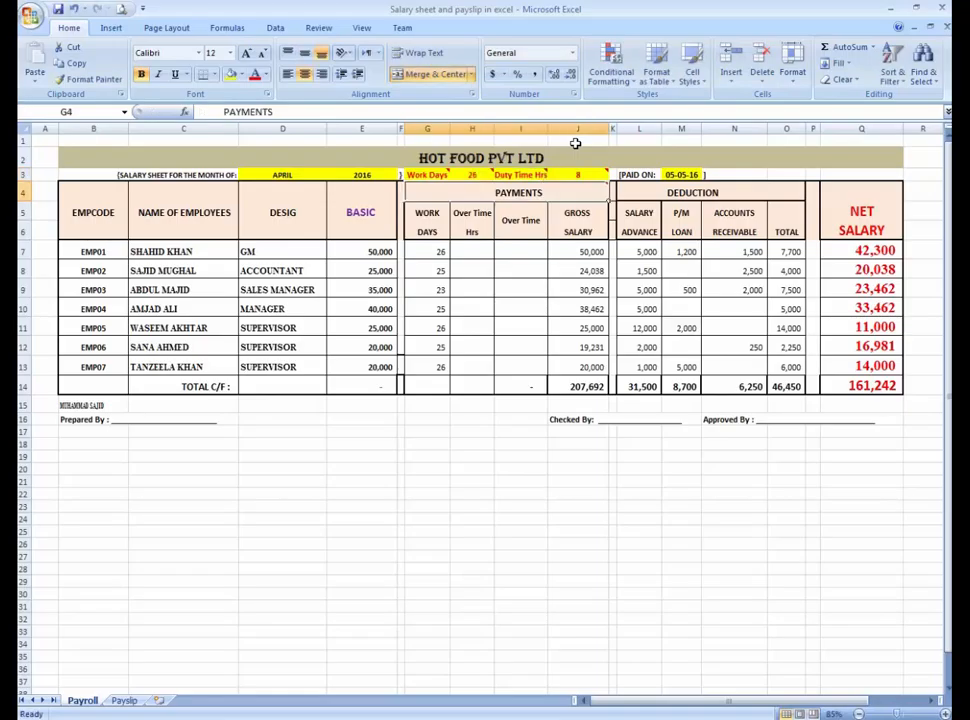
pyautogui.press('Down')
pyautogui.doubleClick(547, 128)
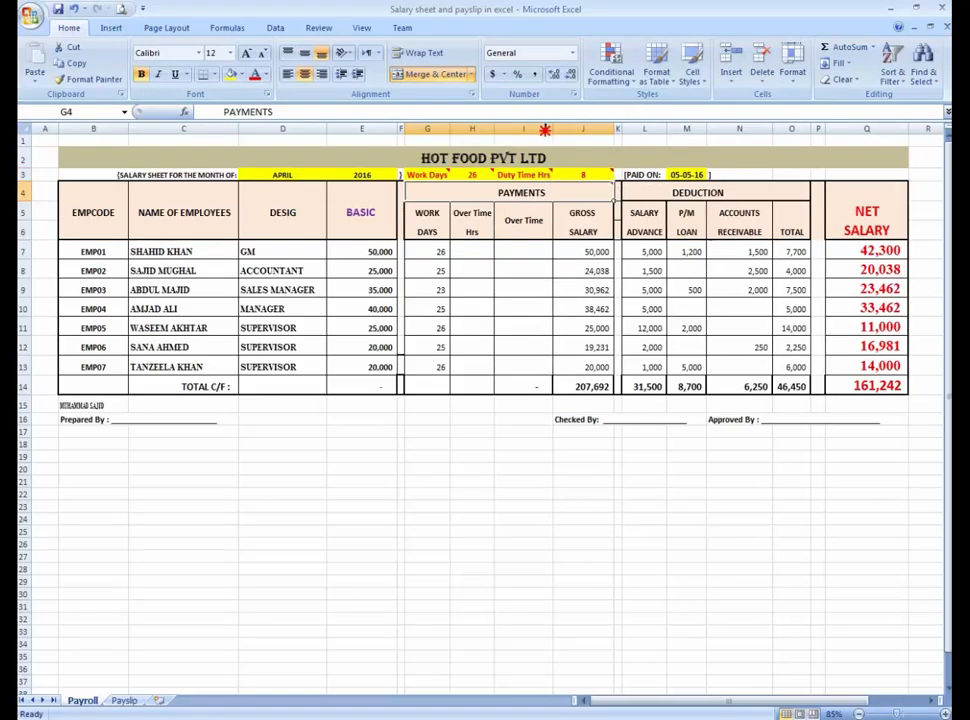
pyautogui.press('Up')
pyautogui.press('Right')
pyautogui.press('Up')
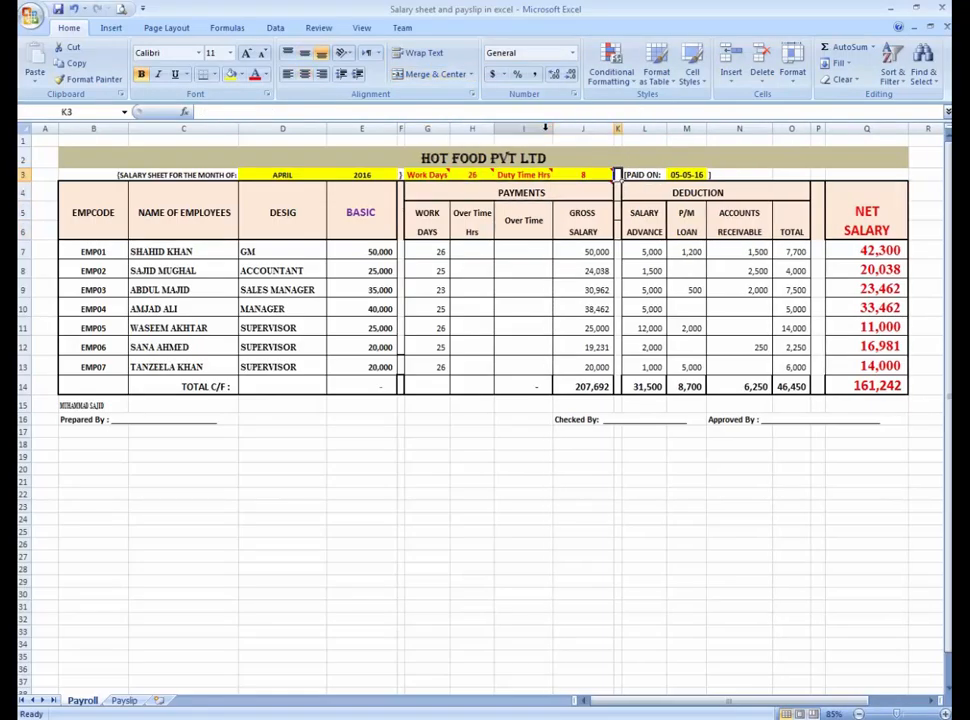
pyautogui.press('Left')
pyautogui.press('Down')
pyautogui.press('Down')
pyautogui.press('Down')
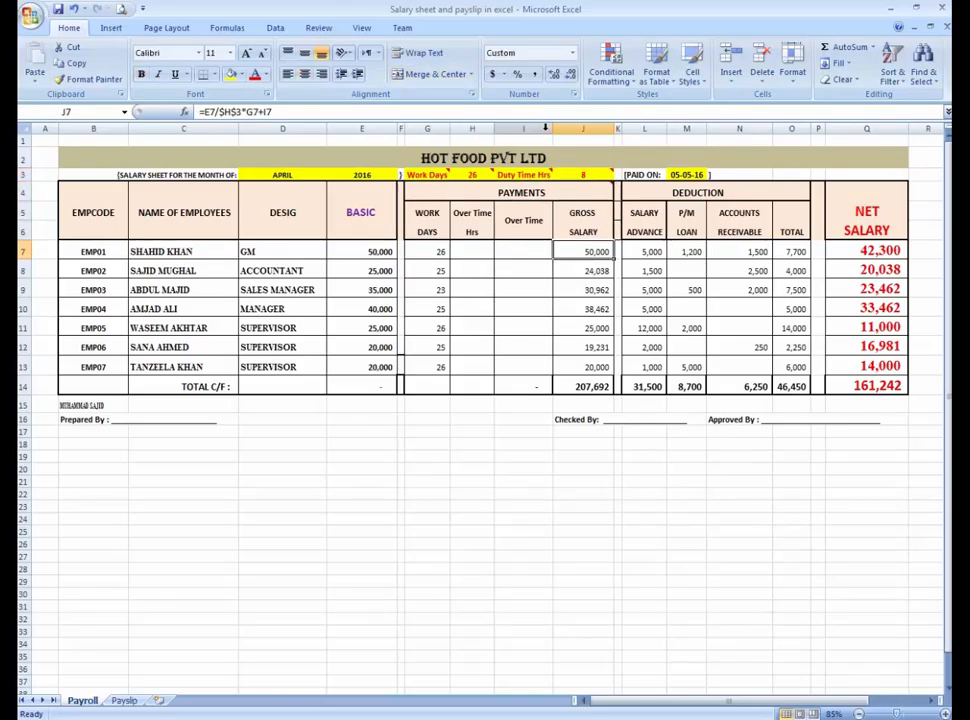
pyautogui.press('Left')
pyautogui.press('Left')
pyautogui.press('Left')
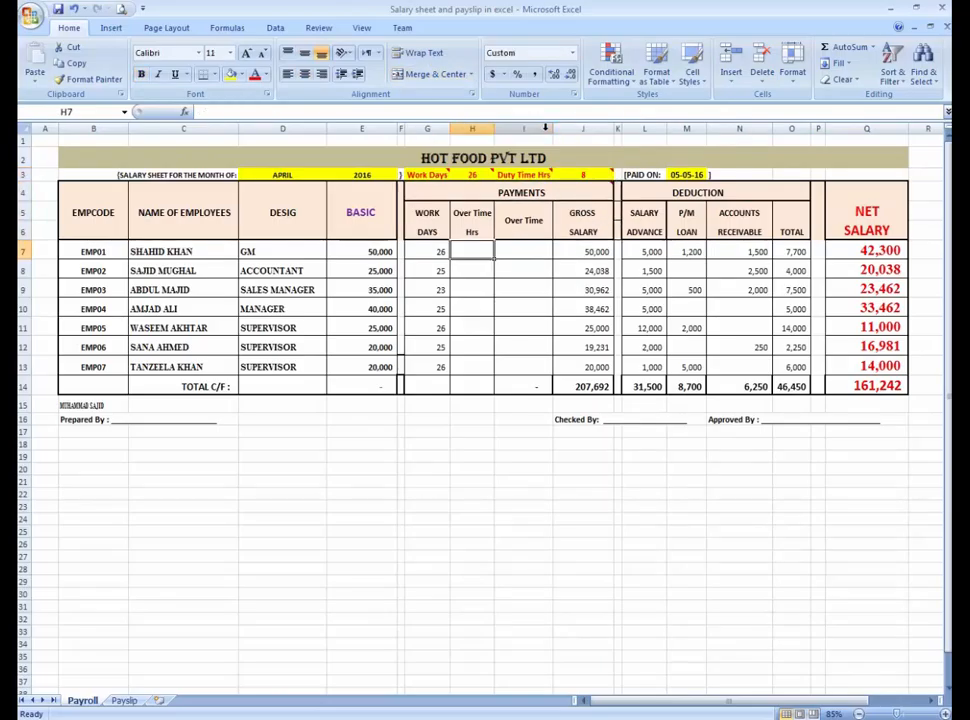
pyautogui.press('Down')
pyautogui.press('Down')
pyautogui.press('Down')
pyautogui.press('Down')
pyautogui.press('Down')
pyautogui.press('Down')
pyautogui.press('Down')
pyautogui.press('Down')
pyautogui.press('Down')
pyautogui.press('Down')
pyautogui.press('Down')
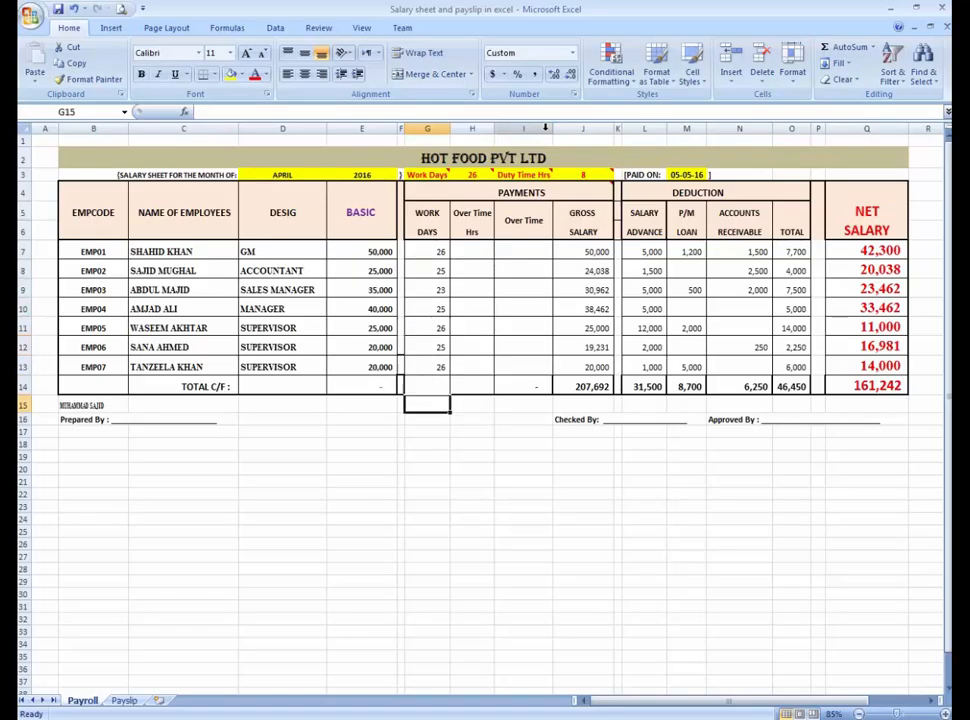
pyautogui.press('Up')
pyautogui.press('Up')
pyautogui.press('Up')
pyautogui.press('Up')
pyautogui.press('Up')
pyautogui.press('Up')
pyautogui.press('Up')
pyautogui.press('Up')
pyautogui.press('Up')
pyautogui.press('Up')
pyautogui.press('Up')
pyautogui.press('Up')
pyautogui.press('Up')
pyautogui.press('Up')
pyautogui.press('Up')
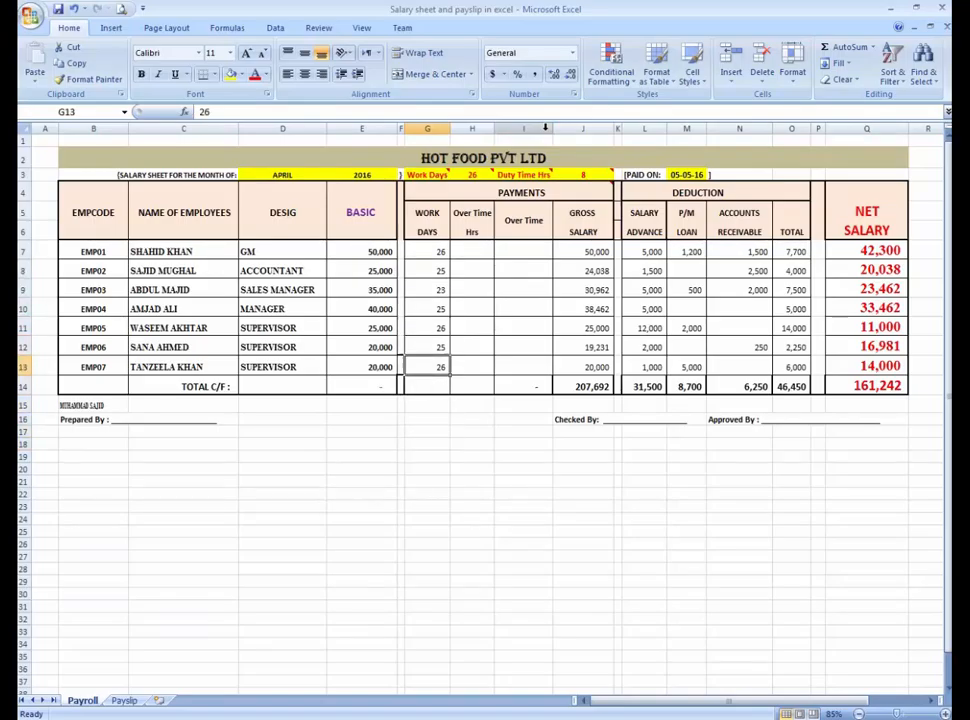
pyautogui.press('Up')
pyautogui.press('Right')
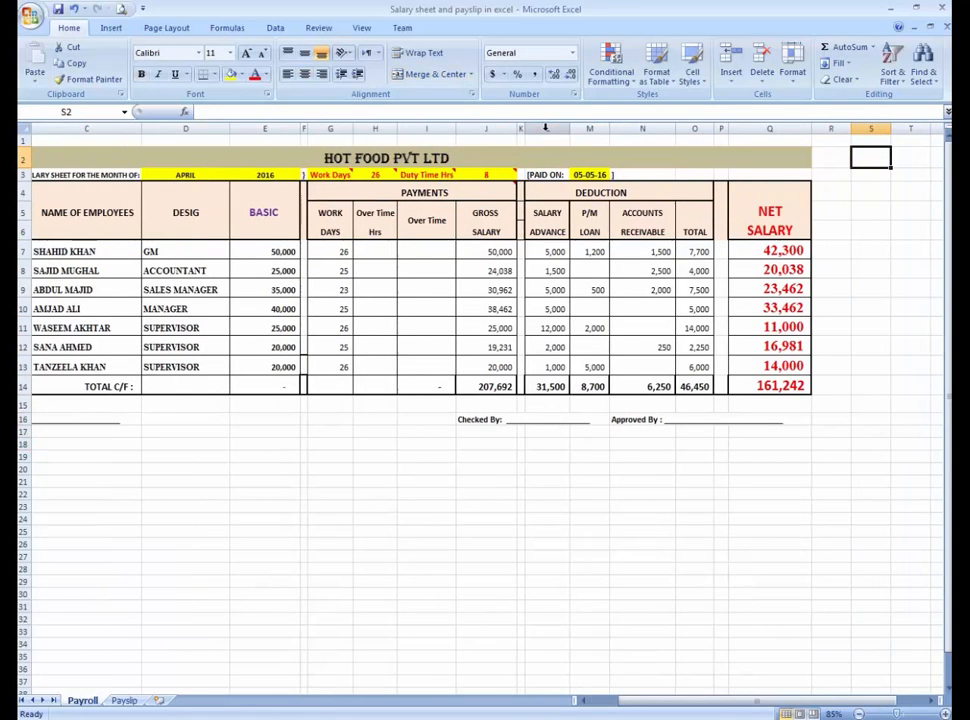
pyautogui.moveTo(699, 700); pyautogui.dragTo(667, 700)
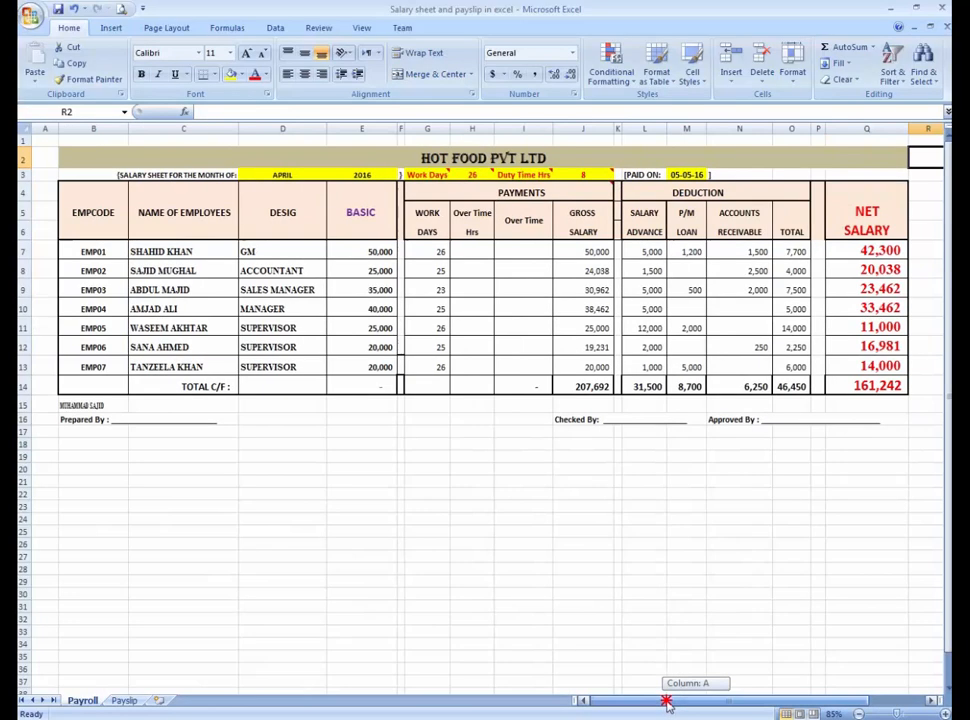
pyautogui.moveTo(576, 180)
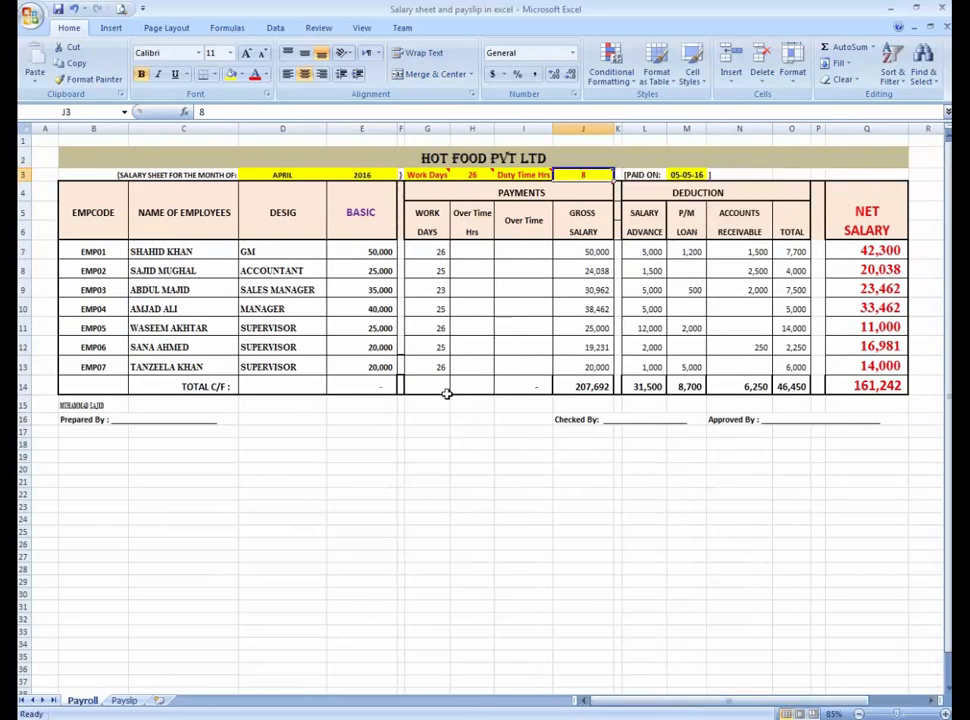
pyautogui.click(433, 252)
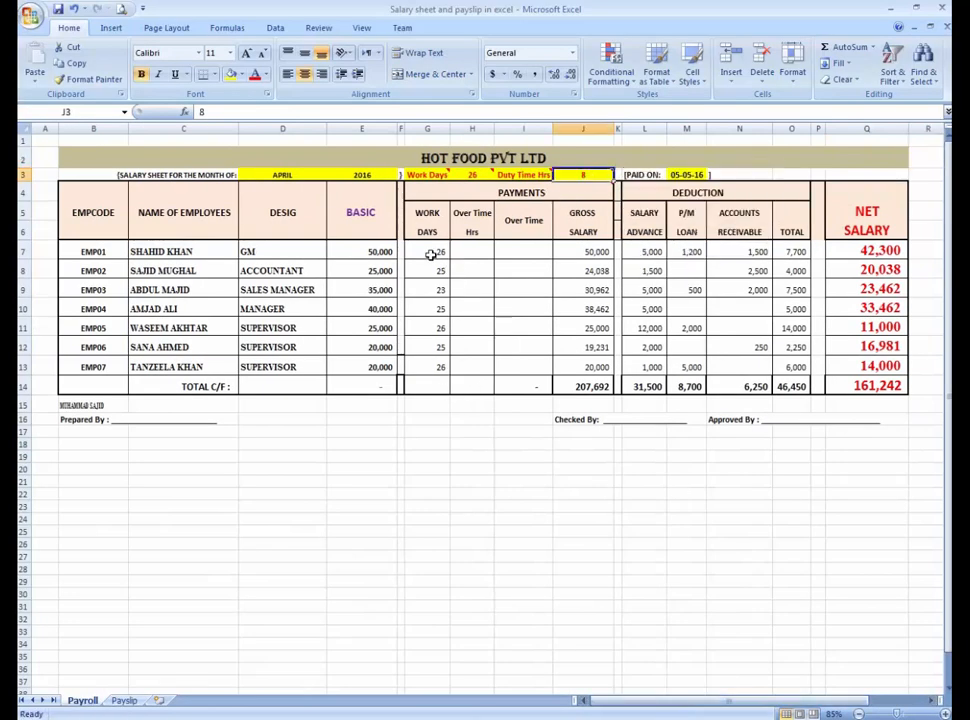
pyautogui.click(440, 444)
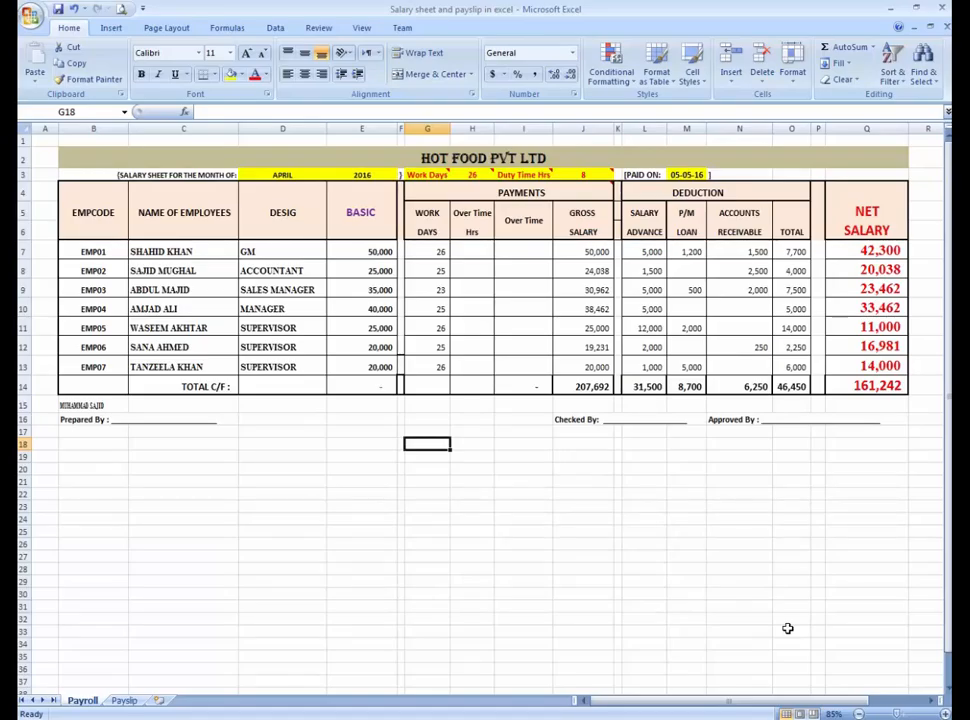
pyautogui.press('Right')
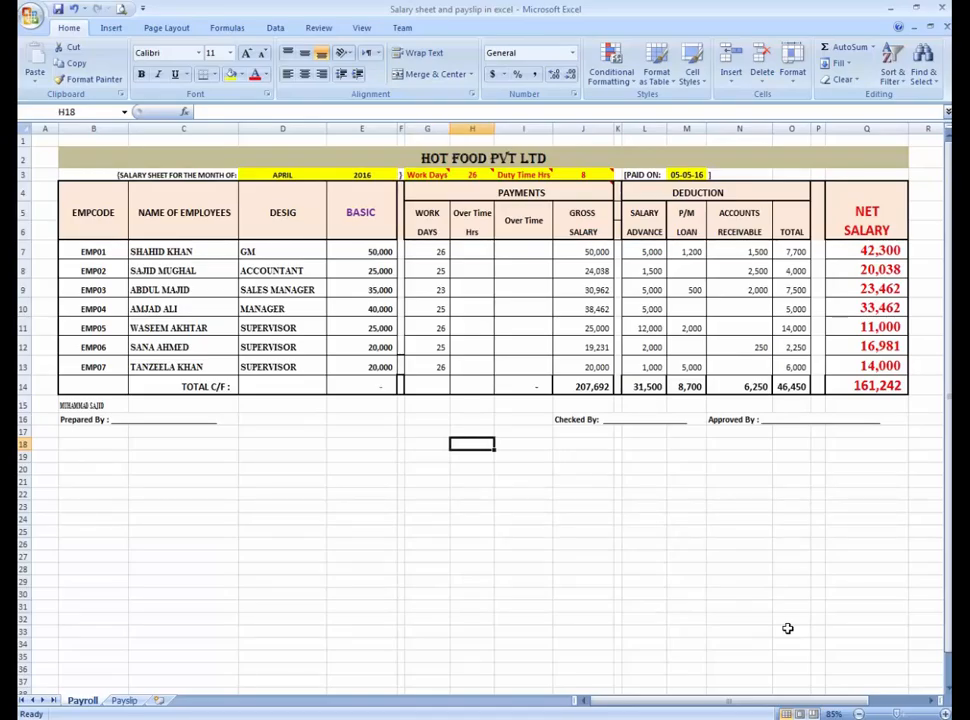
pyautogui.press('Left')
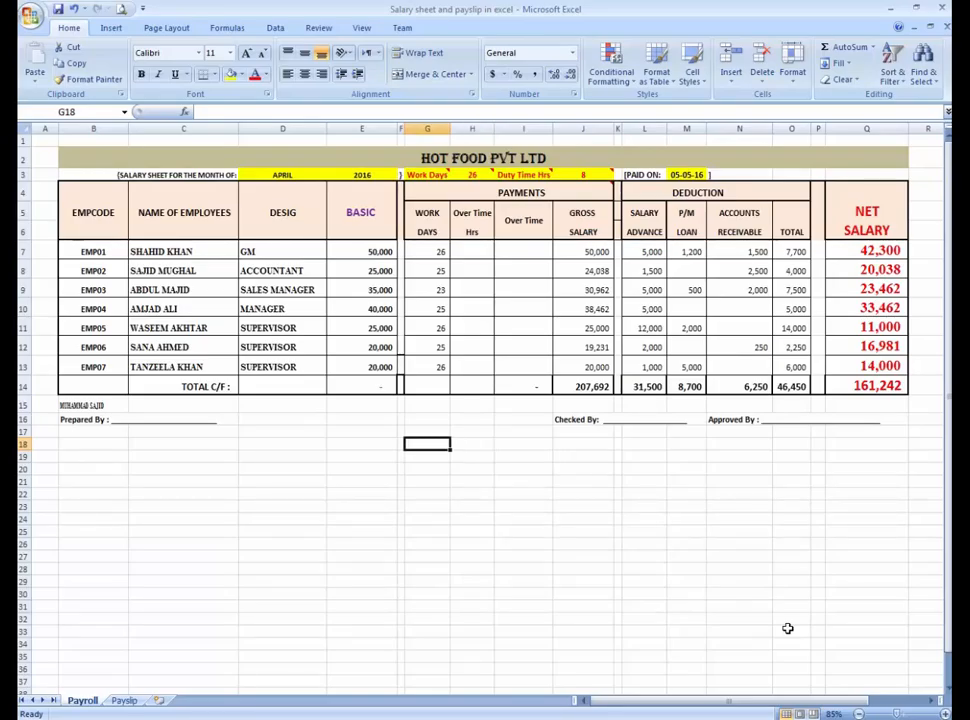
# Enter the trial values 1 in G18 and 2 in H18 below the salary table and clear them.
pyautogui.press('Up')
pyautogui.press('Down')
pyautogui.write('1')
pyautogui.press('Tab')
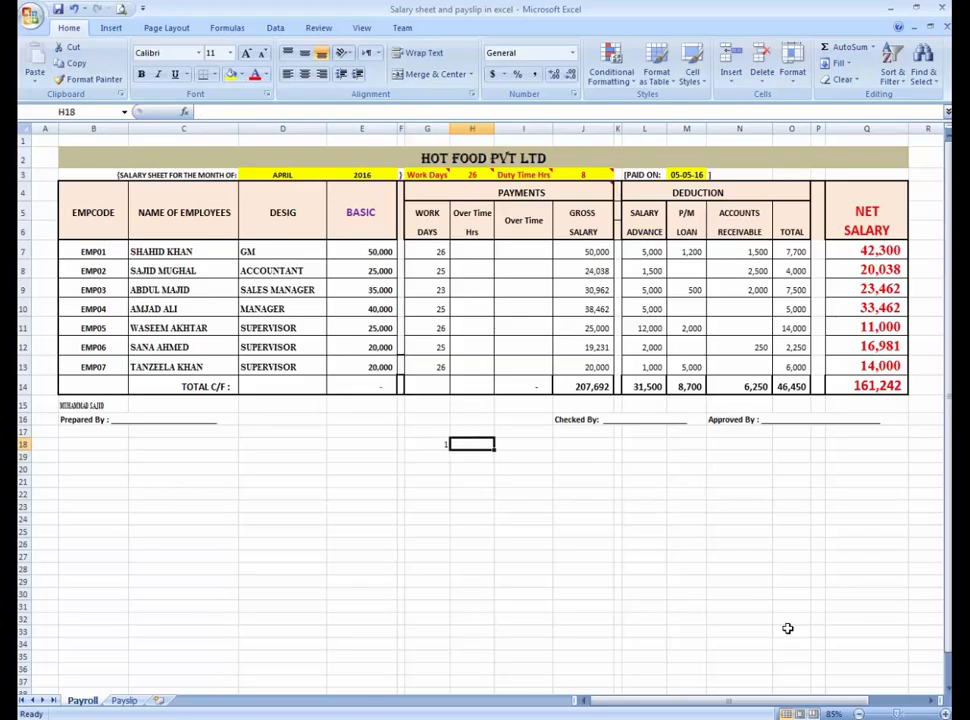
pyautogui.write('2')
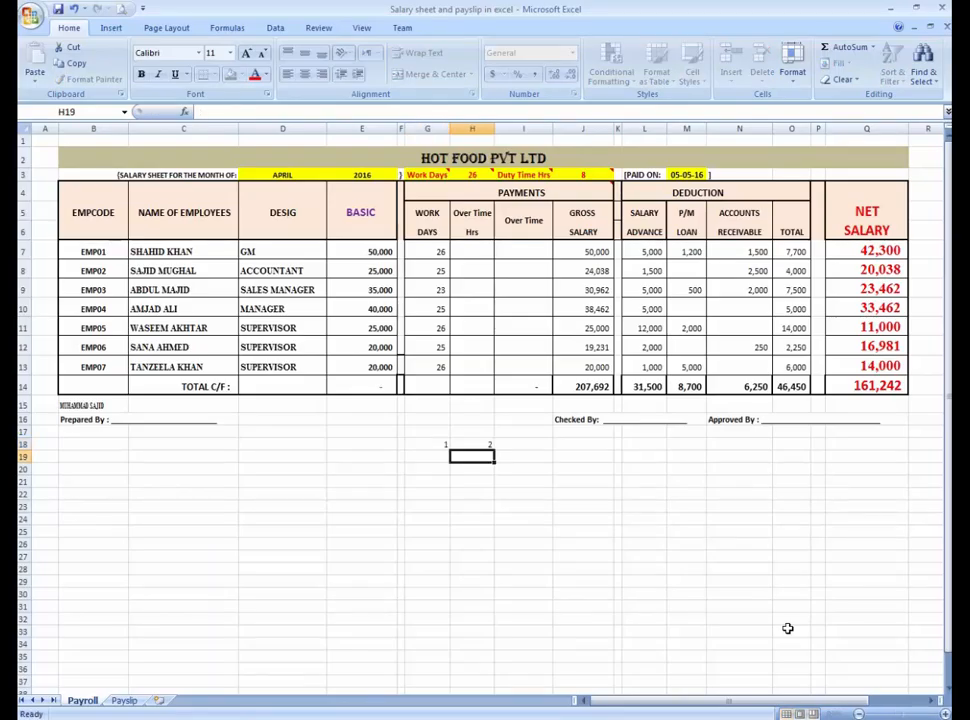
pyautogui.press('Return')
pyautogui.press('Up')
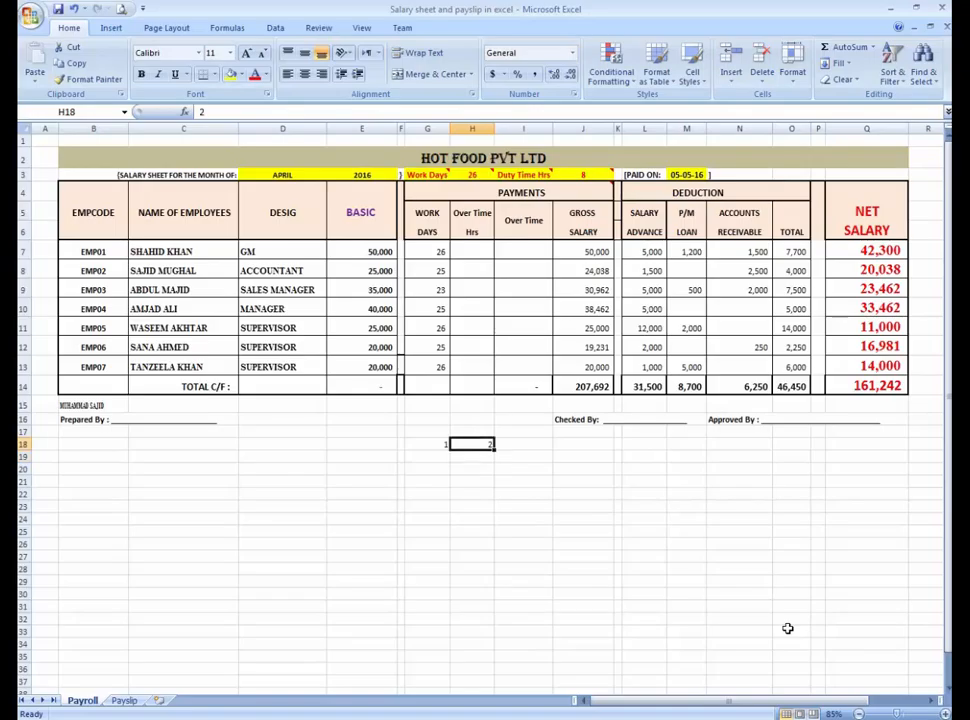
pyautogui.press('Left')
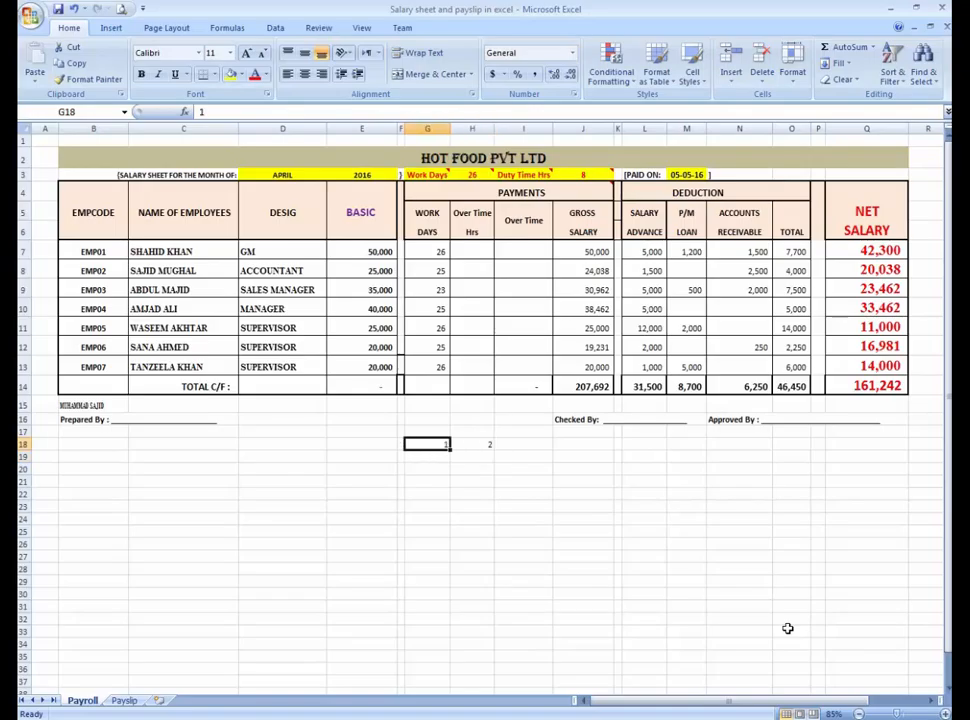
pyautogui.press('Right')
pyautogui.press('Left')
# Calculate the first employee's daily rate in G18 with the formula =E7/H3.
pyautogui.write('=')
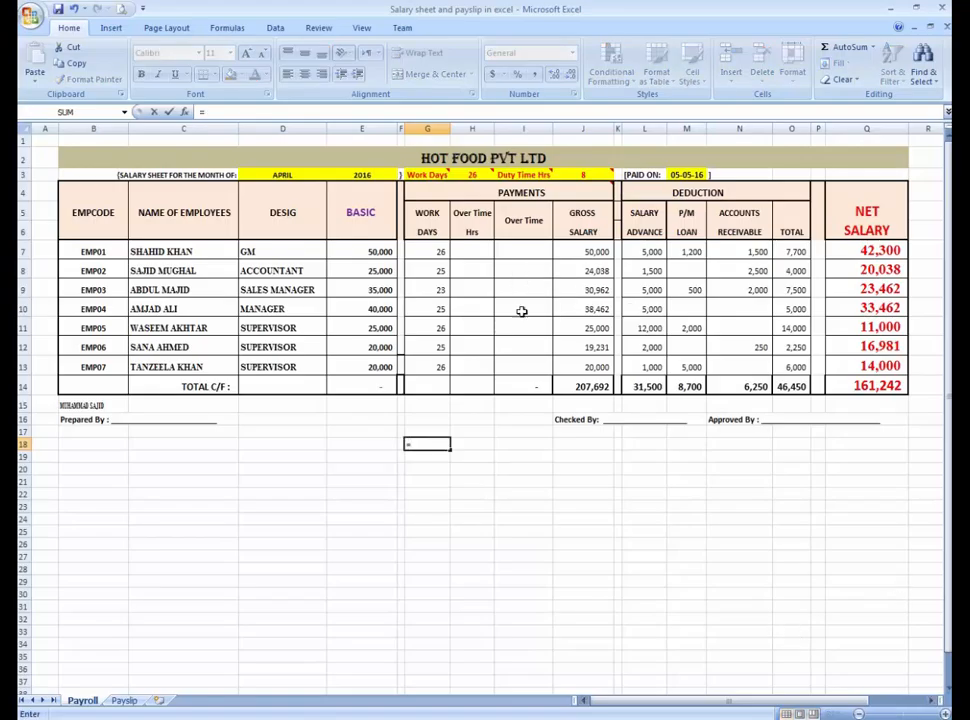
pyautogui.click(378, 252)
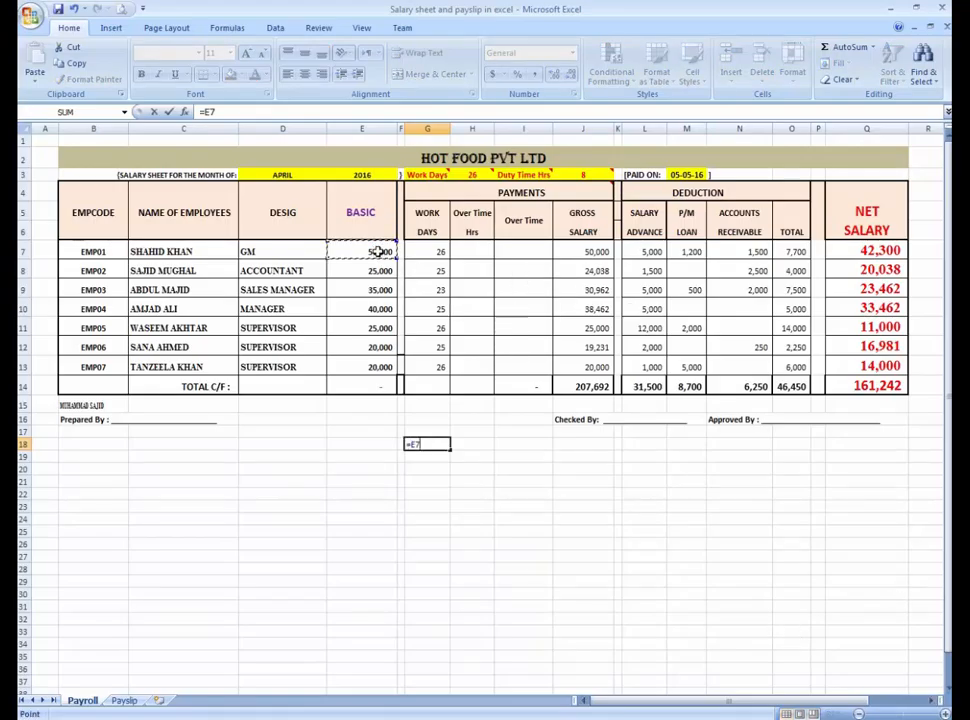
pyautogui.write('/')
pyautogui.click(476, 175)
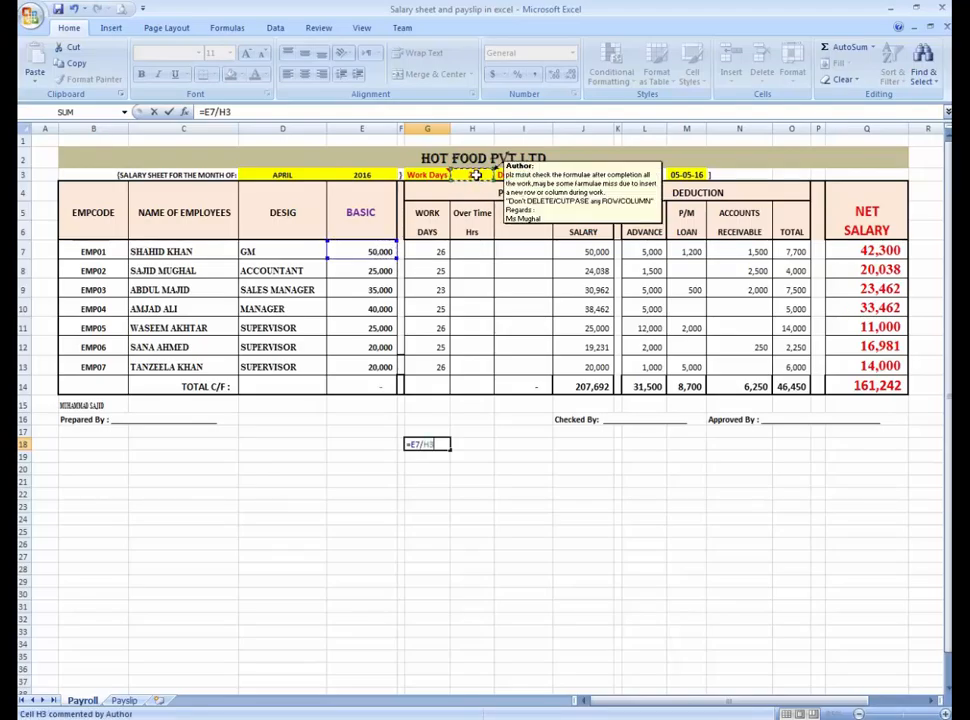
pyautogui.press('Return')
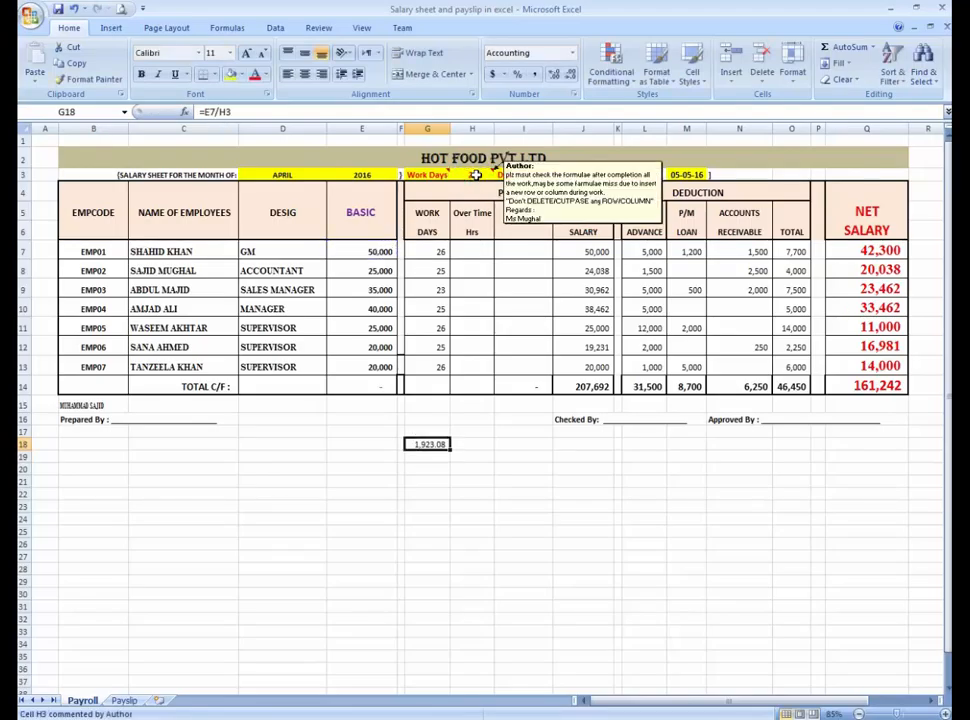
pyautogui.press('Down')
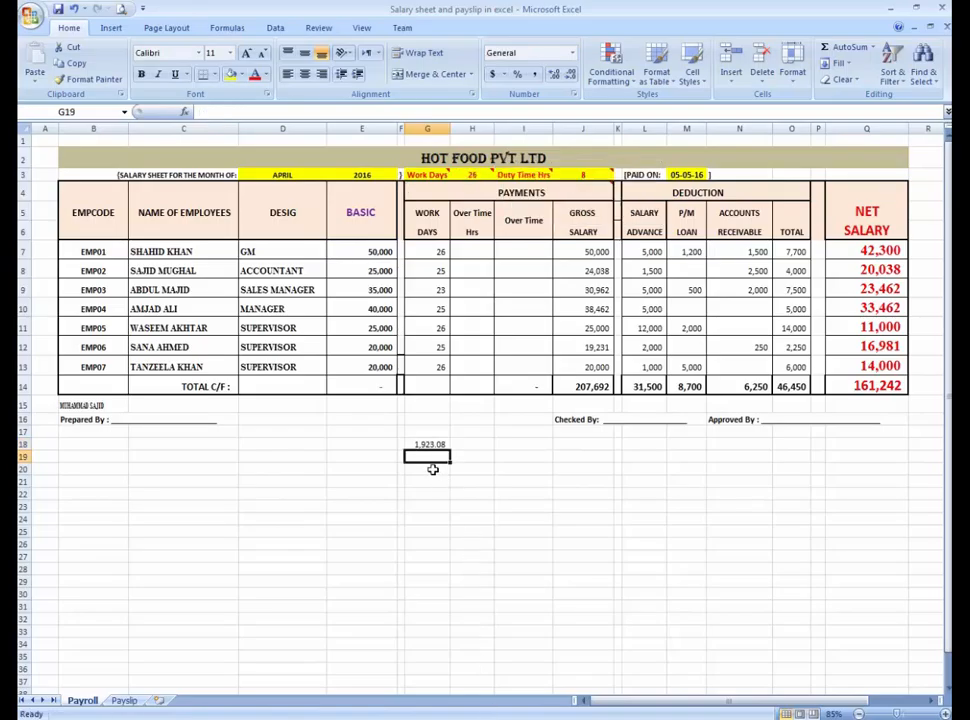
pyautogui.press('Up')
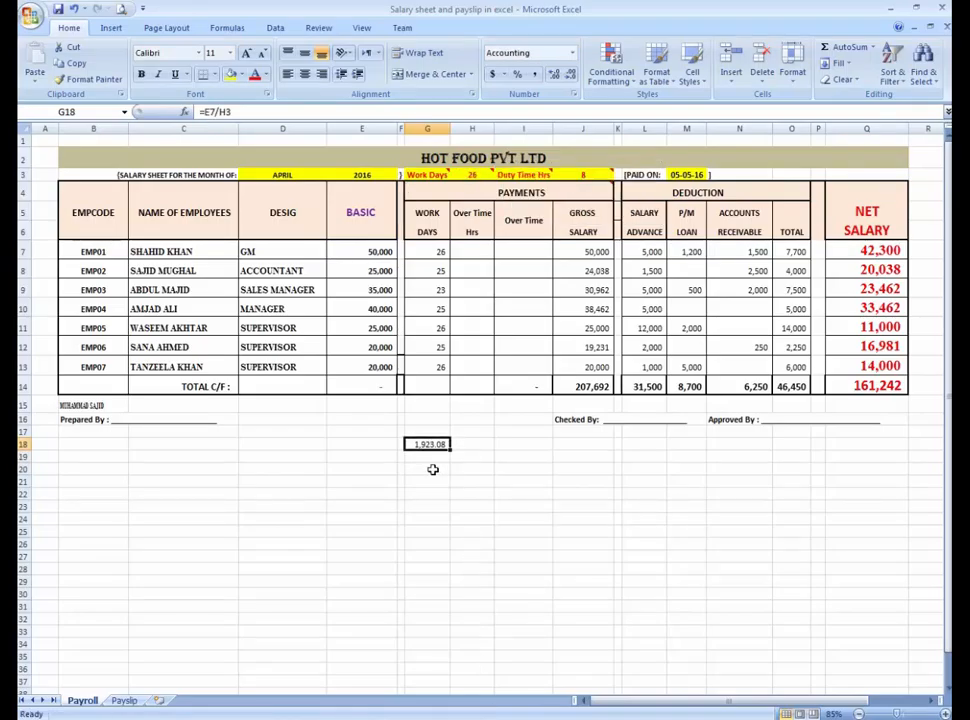
# Label the helper cells below the table with "day" in G17 and "hr" in H17.
pyautogui.press('Up')
pyautogui.write('day')
pyautogui.press('Return')
pyautogui.press('Up')
pyautogui.press('Right')
pyautogui.write('hr')
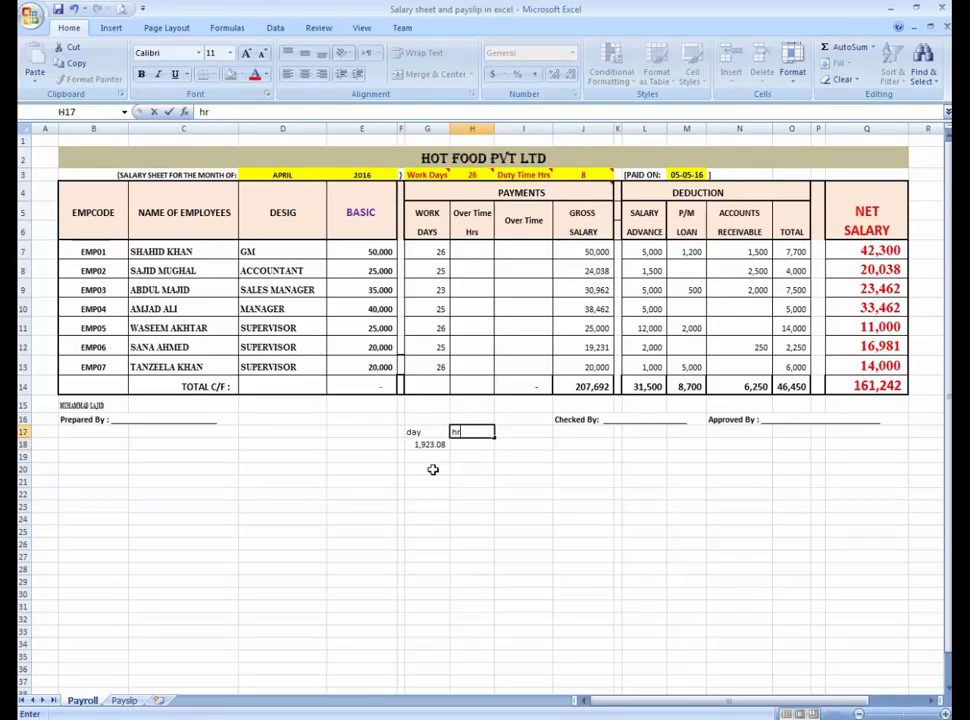
pyautogui.press('Up')
# Calculate the first employee's hourly rate in H18 with the formula =G18/J3.
pyautogui.press('Down')
pyautogui.press('Down')
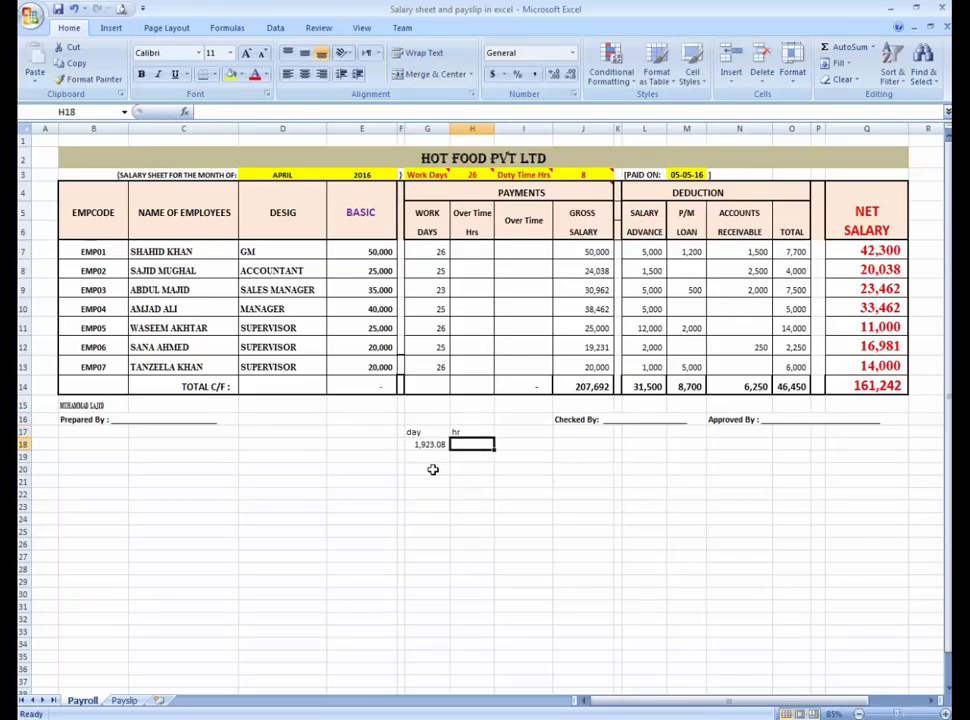
pyautogui.write('=')
pyautogui.press('Left')
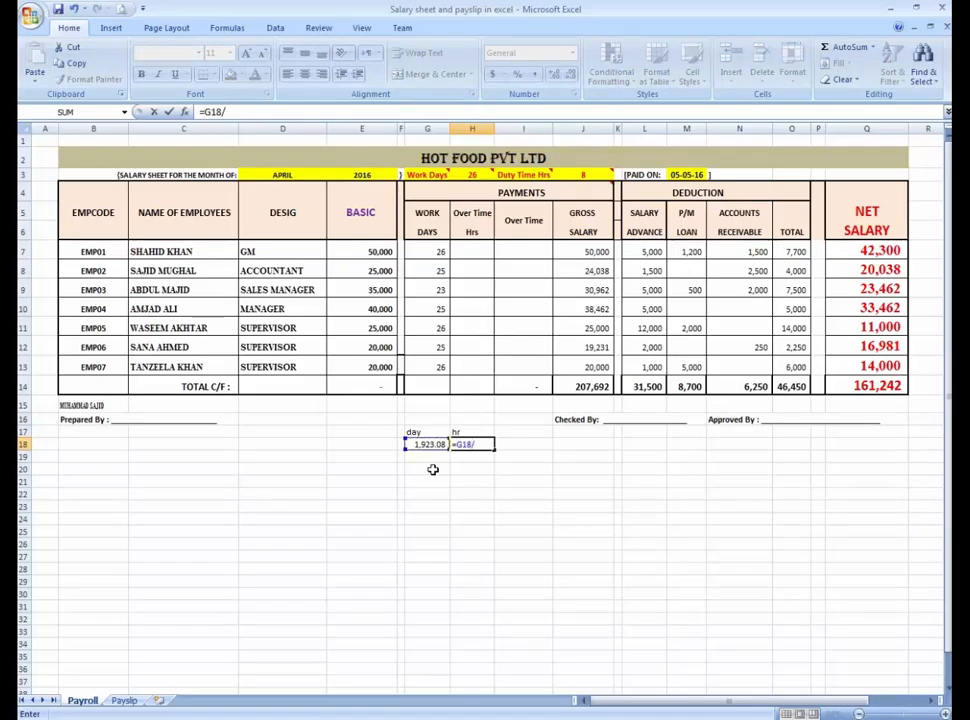
pyautogui.click(585, 174)
pyautogui.press('Return')
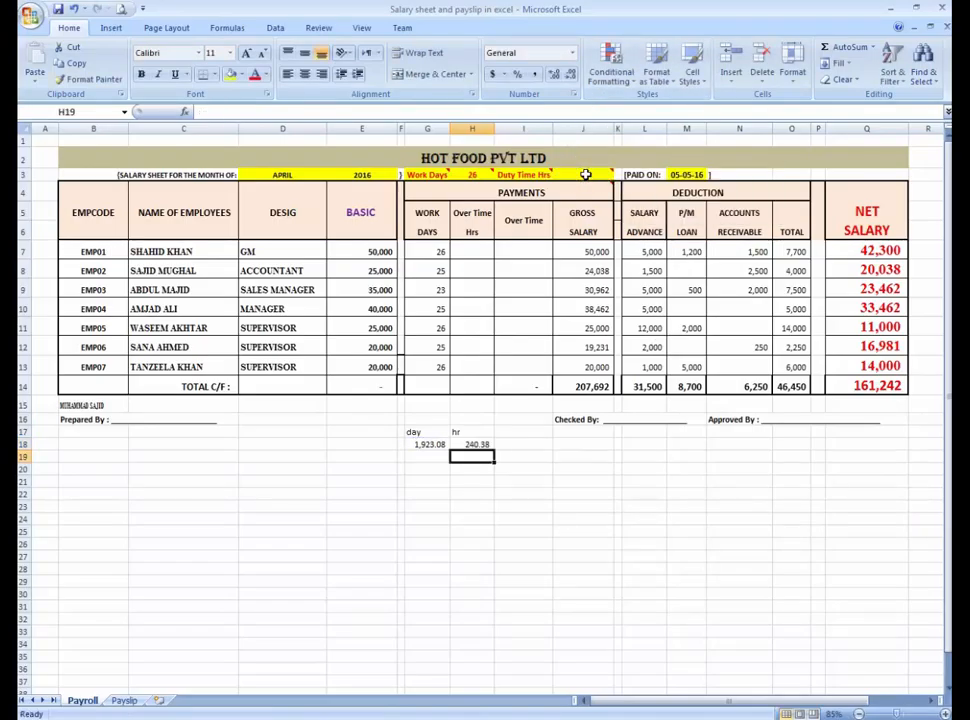
pyautogui.press('Up')
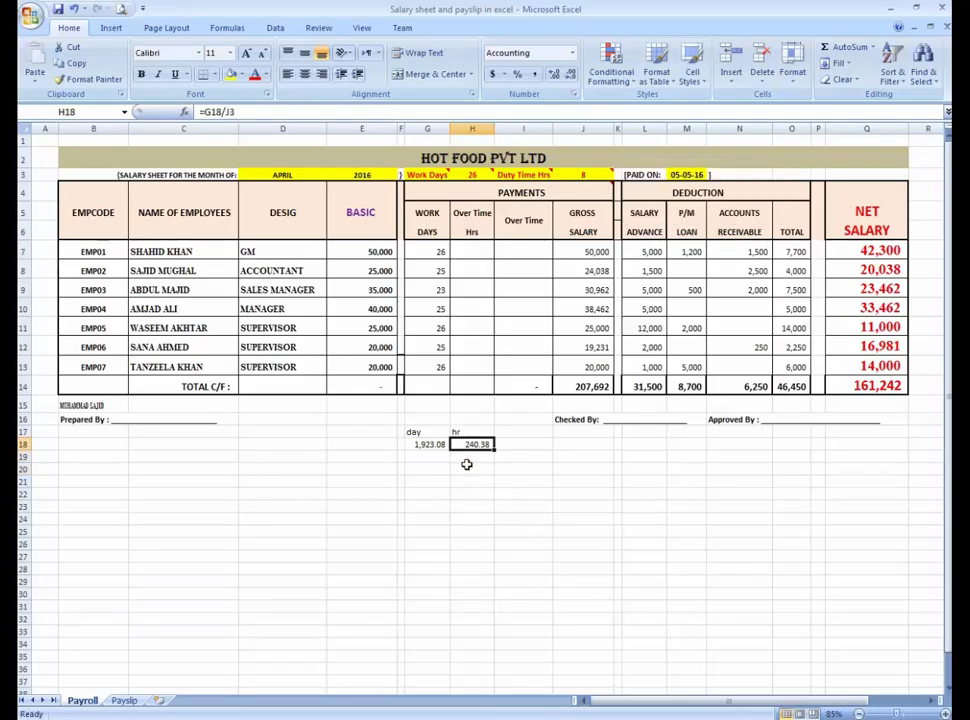
# Test the hourly rate with 10 duty hours in J3, set the duty hours back to 8 and check H18.
pyautogui.click(581, 174)
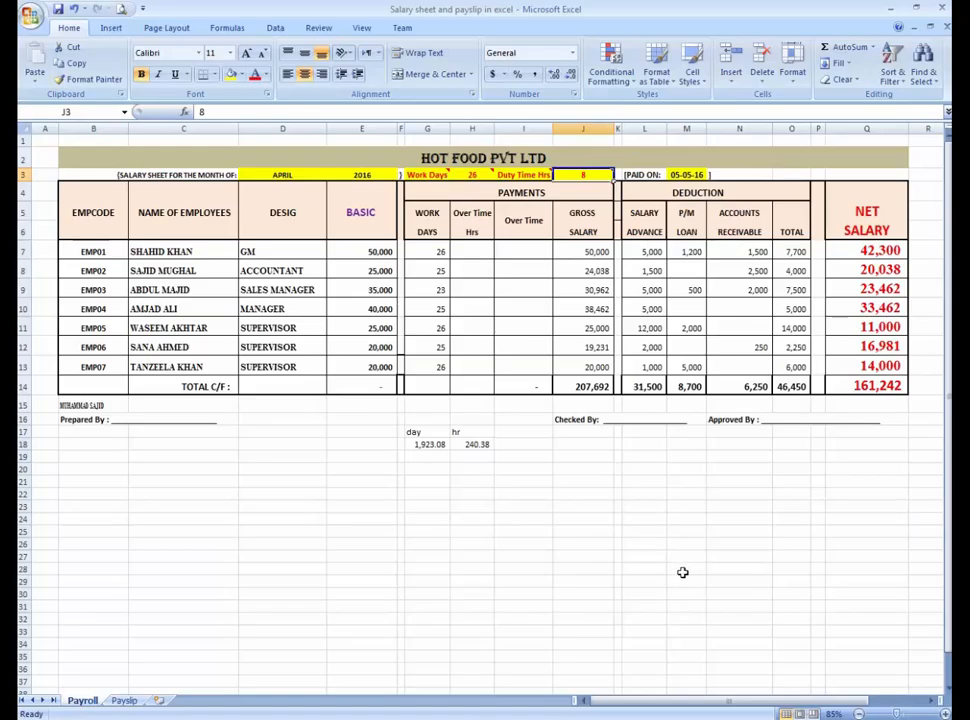
pyautogui.write('10')
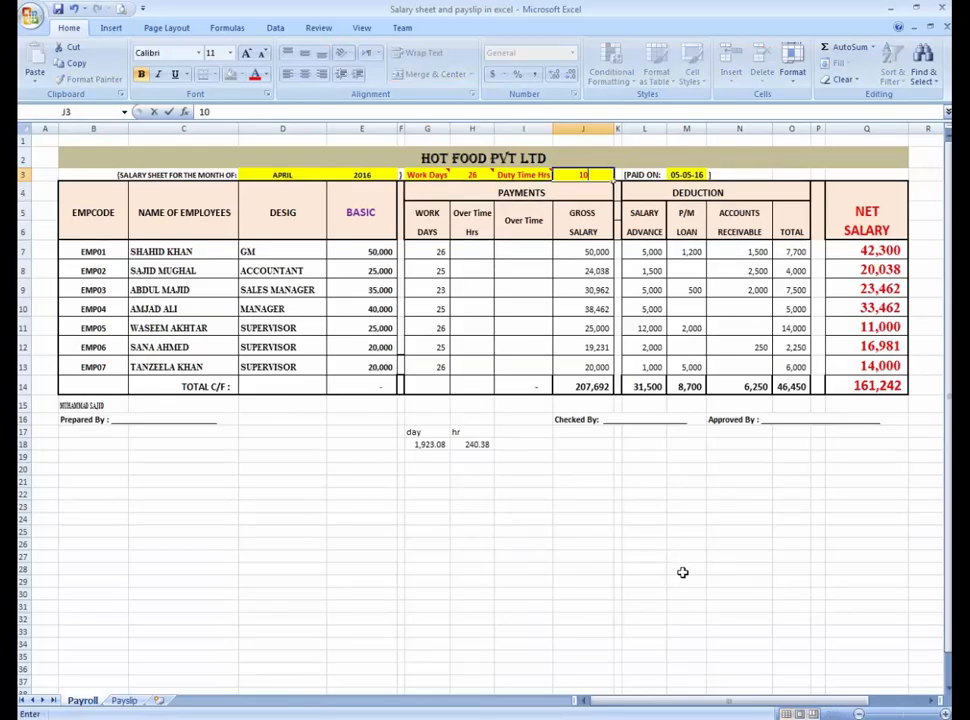
pyautogui.press('Return')
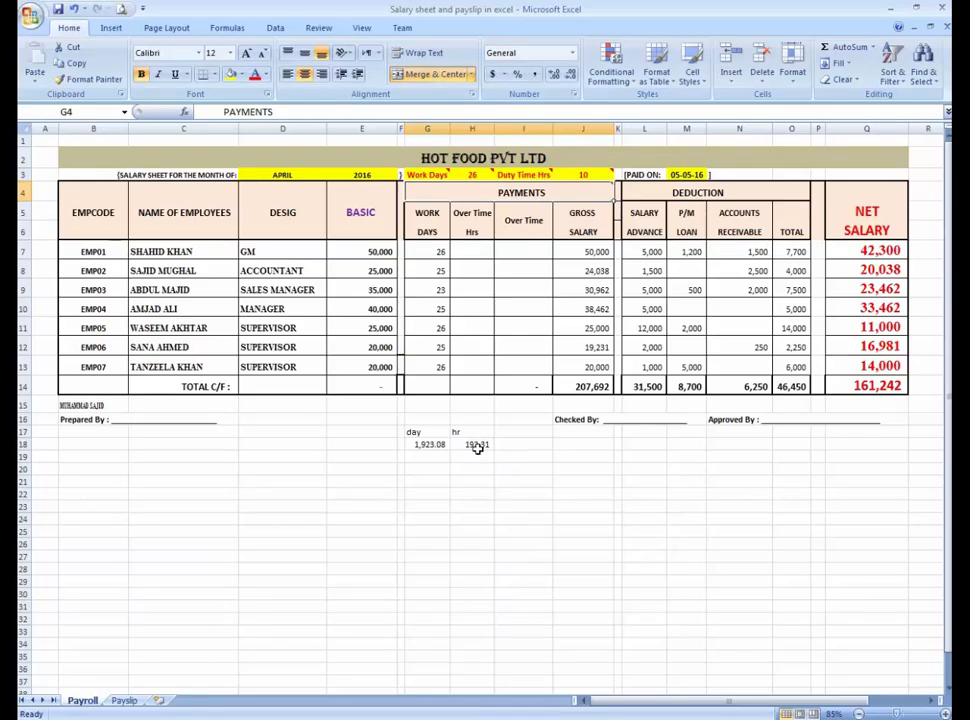
pyautogui.click(596, 173)
pyautogui.write('8')
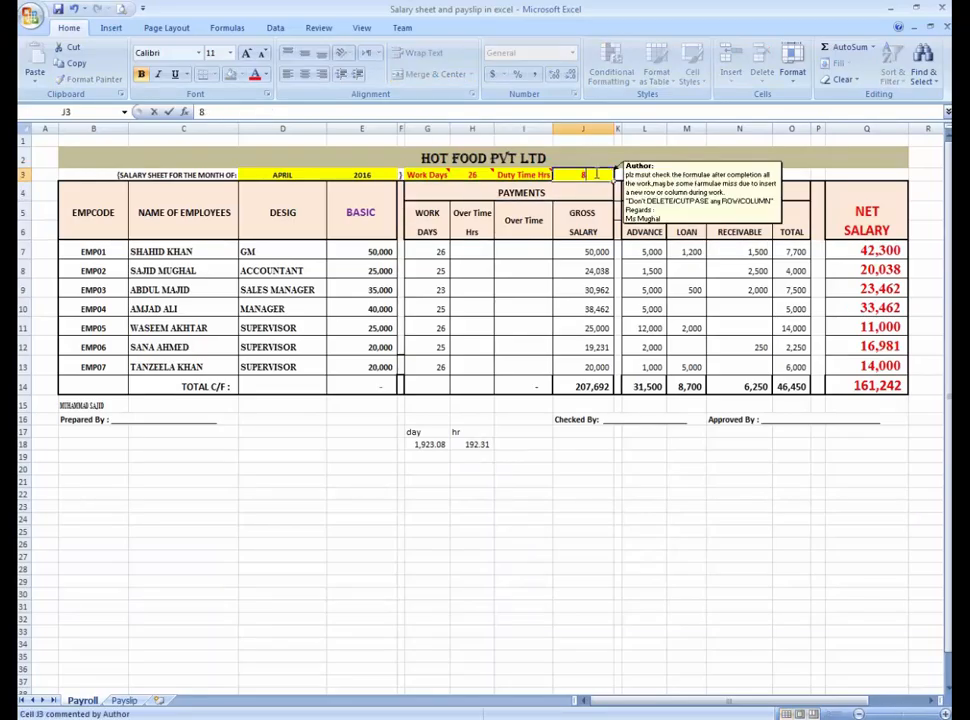
pyautogui.press('Return')
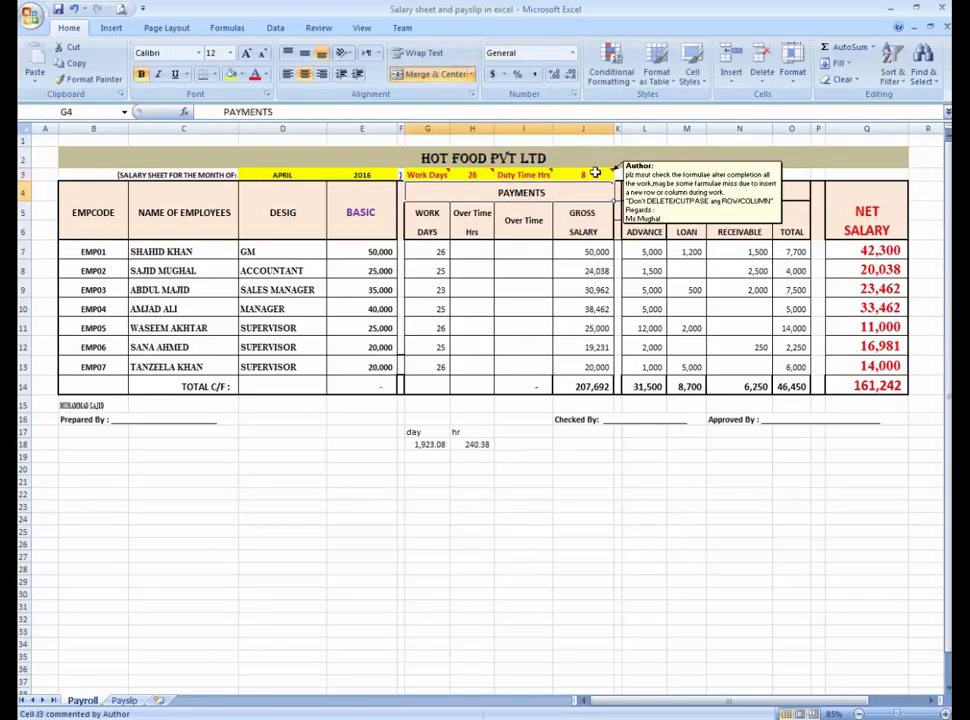
pyautogui.click(522, 444)
pyautogui.press('Left')
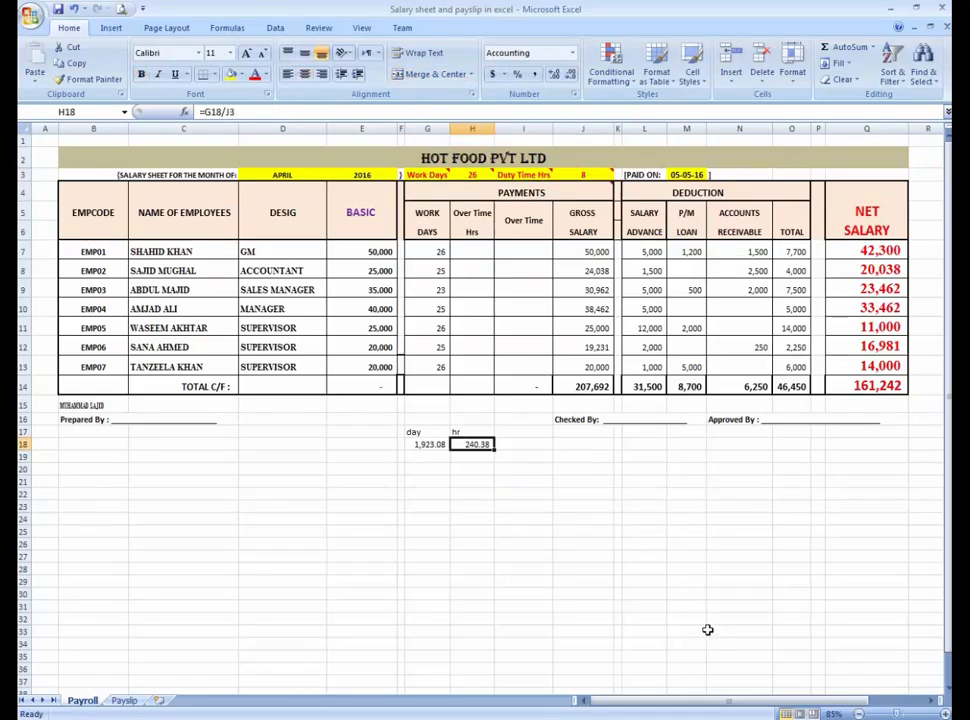
# Label the helper cell I17 beside the hourly rate with "over".
pyautogui.press('Up')
pyautogui.press('Down')
pyautogui.press('Right')
pyautogui.press('Up')
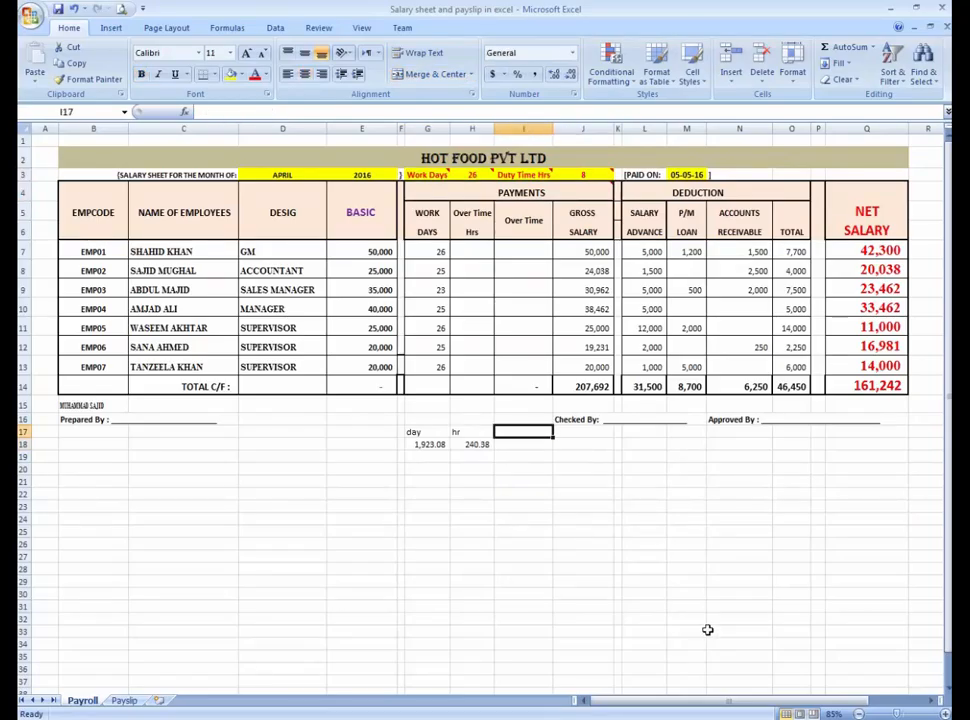
pyautogui.write('over')
pyautogui.press('Return')
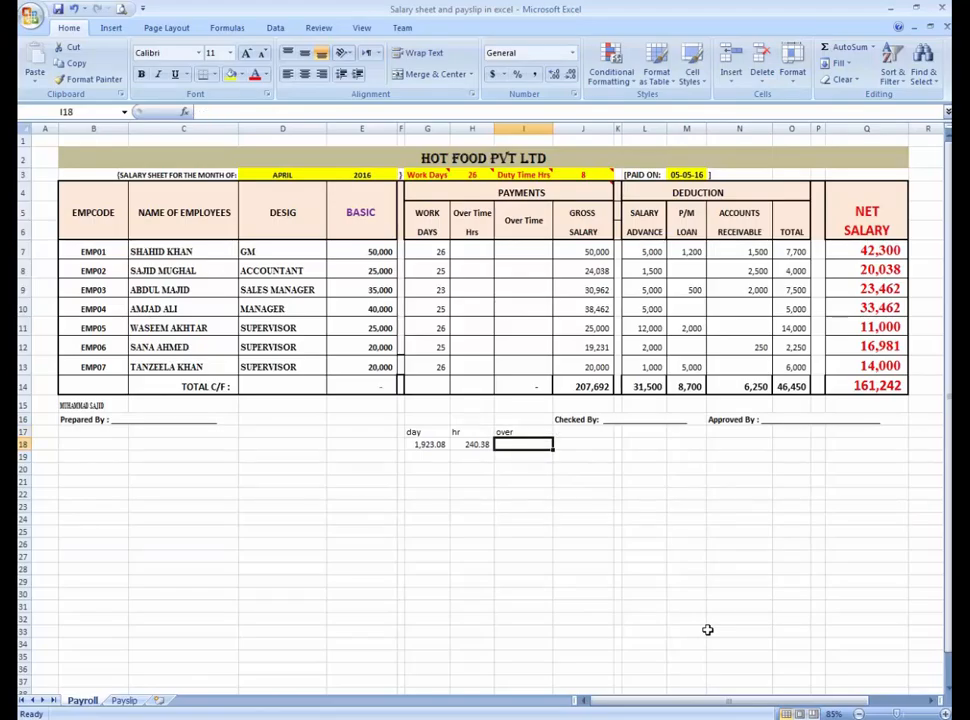
# Calculate the pay for two overtime hours in I18 with the formula =H18*2.
pyautogui.write('=')
pyautogui.press('Left')
pyautogui.write('*')
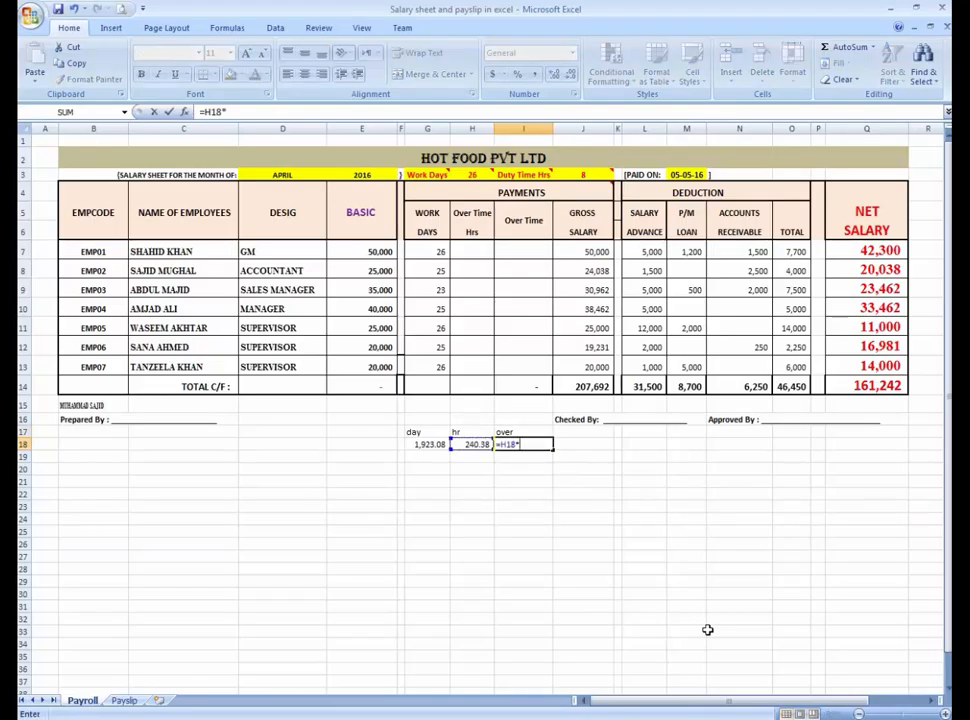
pyautogui.write('2')
pyautogui.hotkey('ctrl', 'Return')
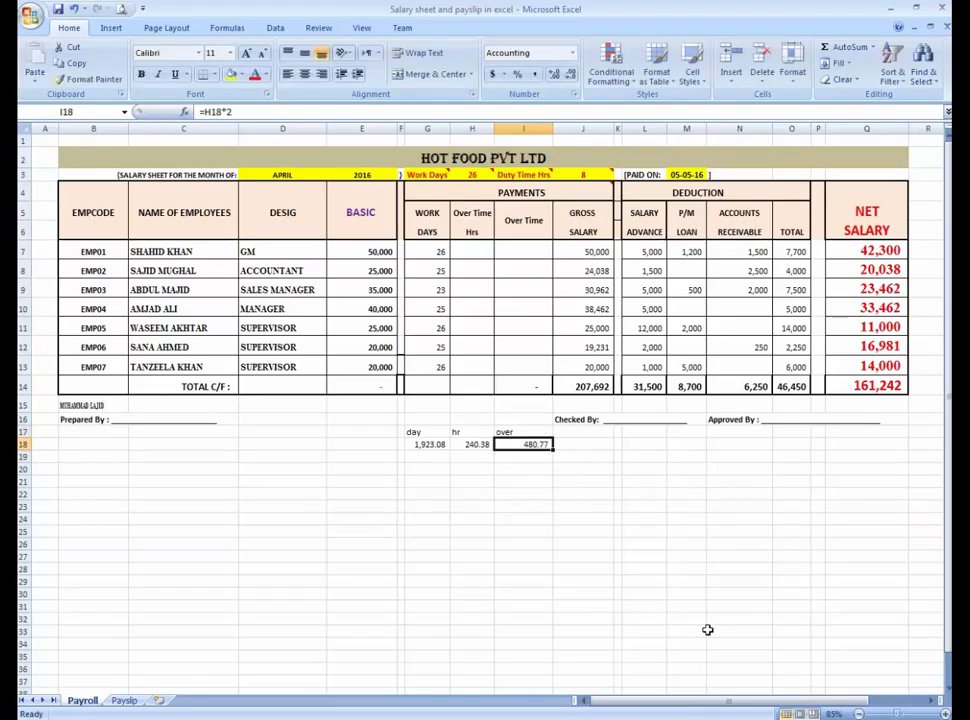
pyautogui.press('Left')
pyautogui.press('Right')
pyautogui.press('Left')
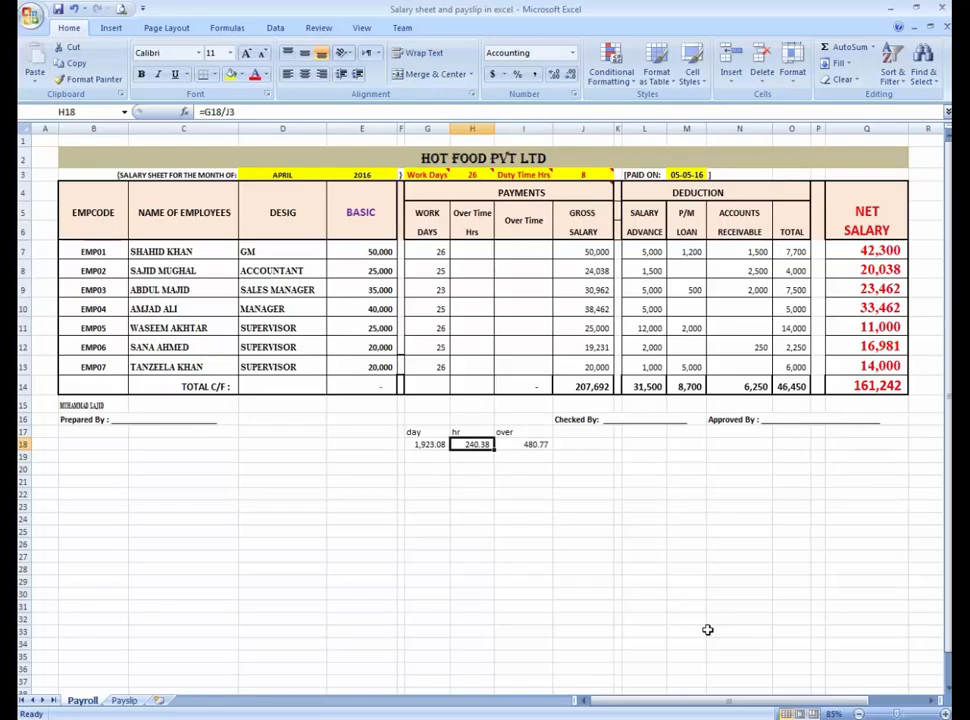
pyautogui.press('Up')
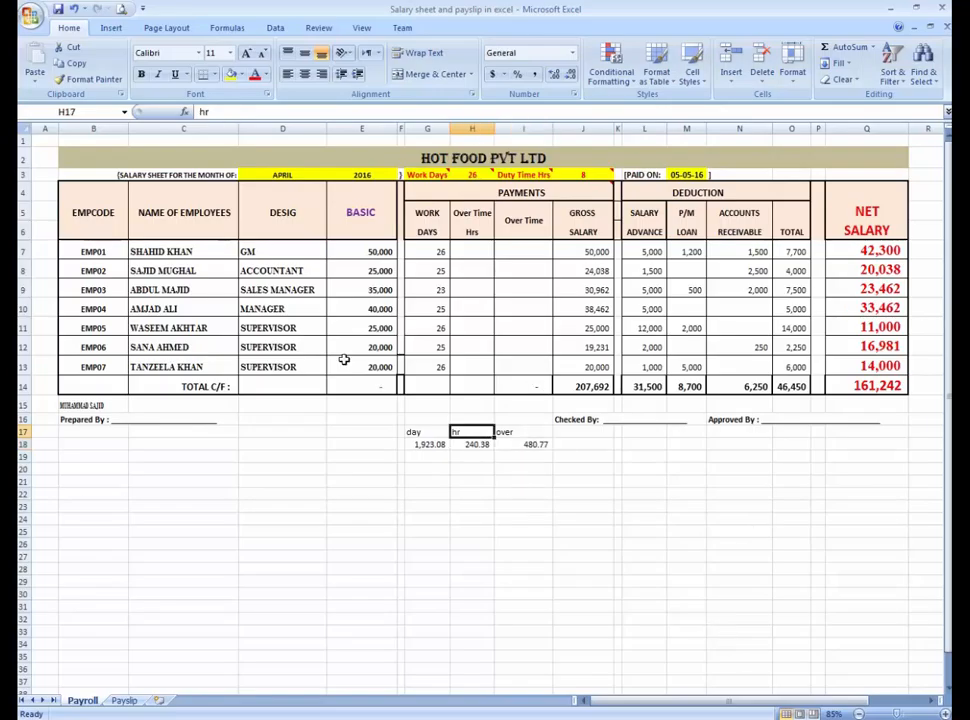
# Enter the overtime hours 2, 3, 1, 2 and 1 for employees EMP01 to EMP05 in H7:H11.
pyautogui.click(468, 251)
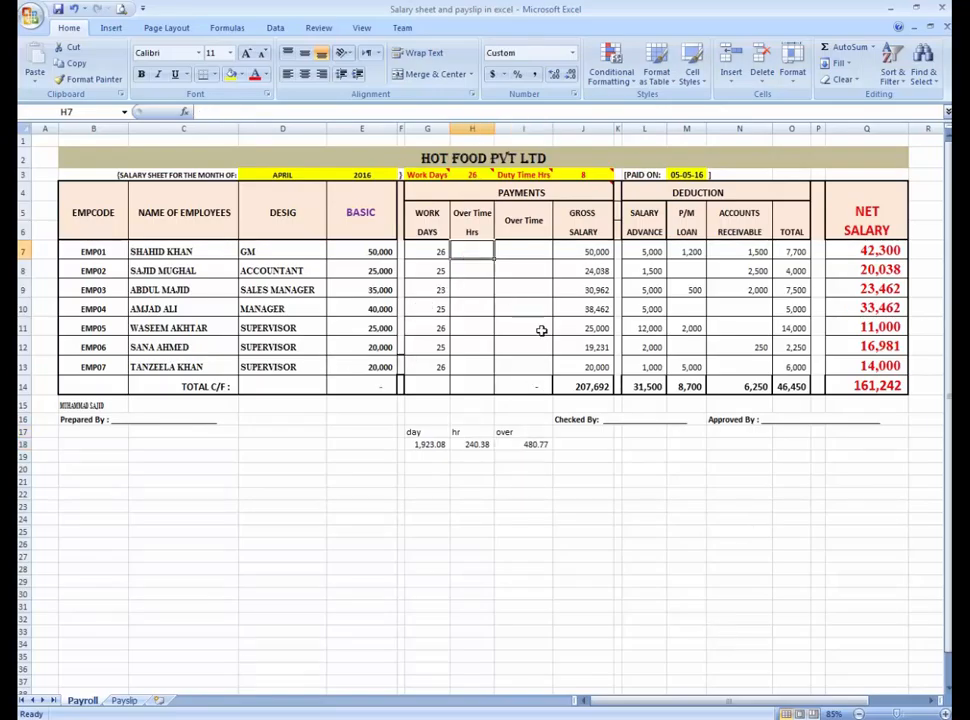
pyautogui.press('Down')
pyautogui.press('Up')
pyautogui.press('Down')
pyautogui.press('Up')
pyautogui.press('Down')
pyautogui.press('Up')
pyautogui.write('2')
pyautogui.press('Return')
pyautogui.write('3')
pyautogui.press('Return')
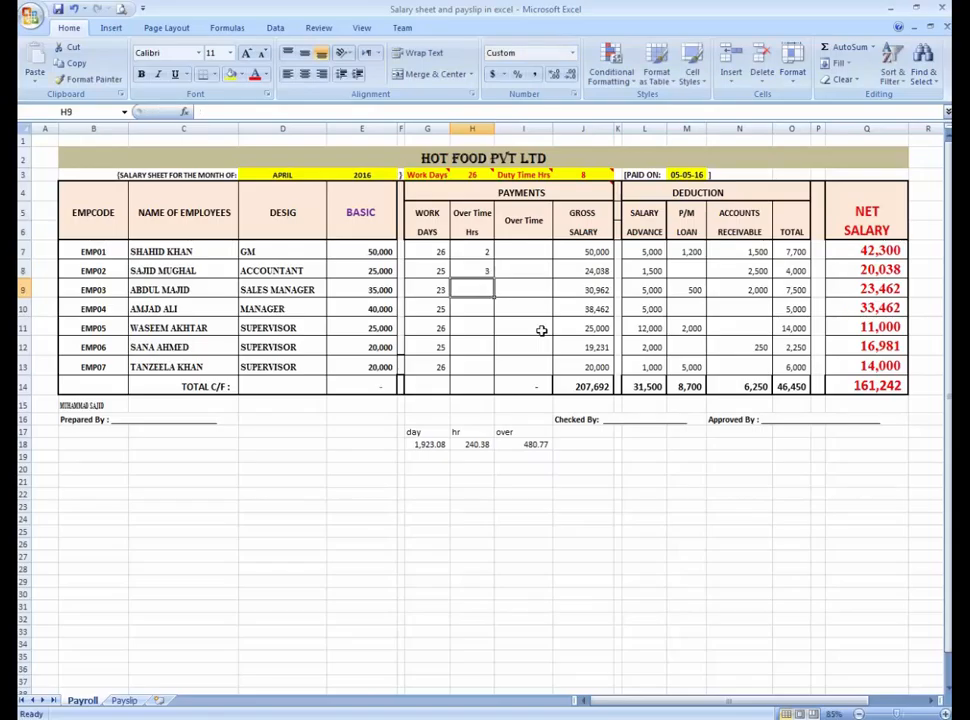
pyautogui.write('1')
pyautogui.press('Return')
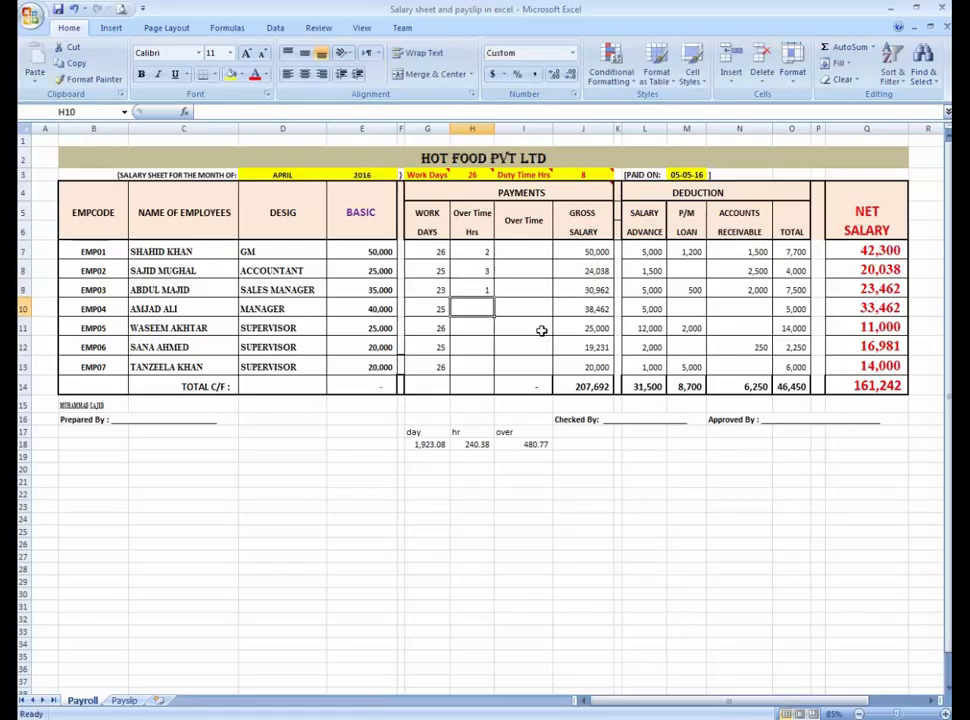
pyautogui.write('2')
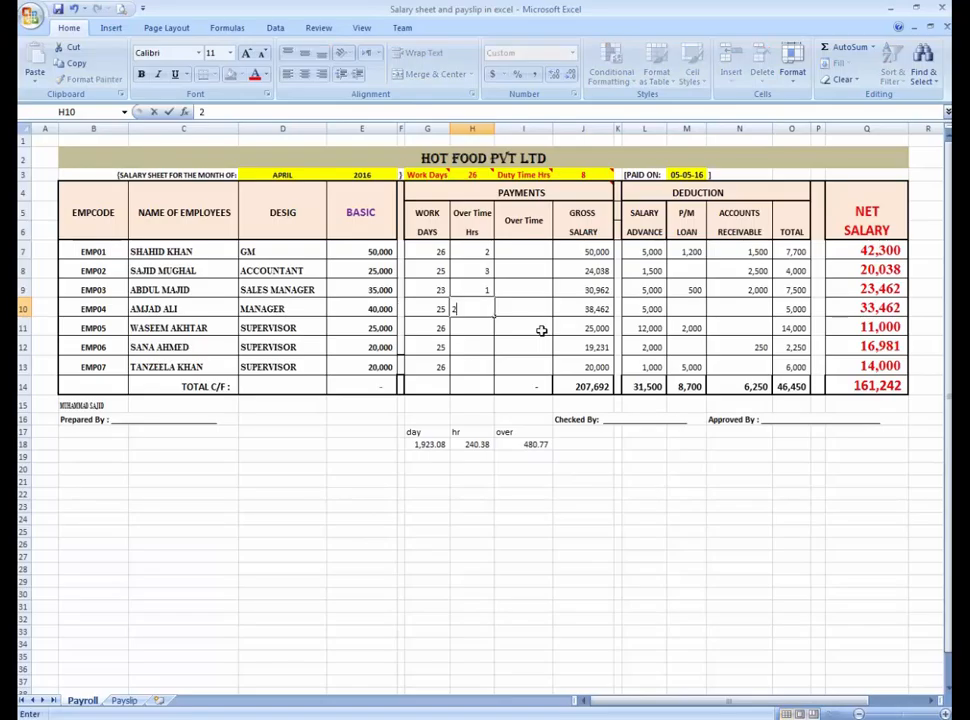
pyautogui.press('Return')
pyautogui.write('1')
pyautogui.press('Return')
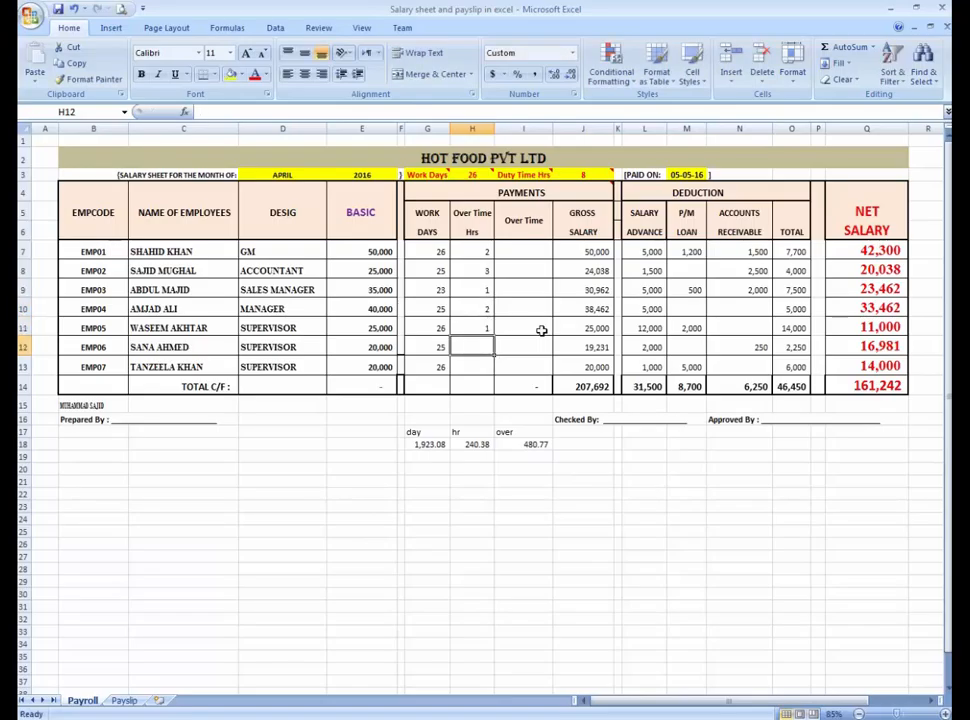
# Enter overtime hours of 0 for EMP06 in H12 and 5 for EMP07 in H13.
pyautogui.write('0')
pyautogui.press('Return')
pyautogui.press('Up')
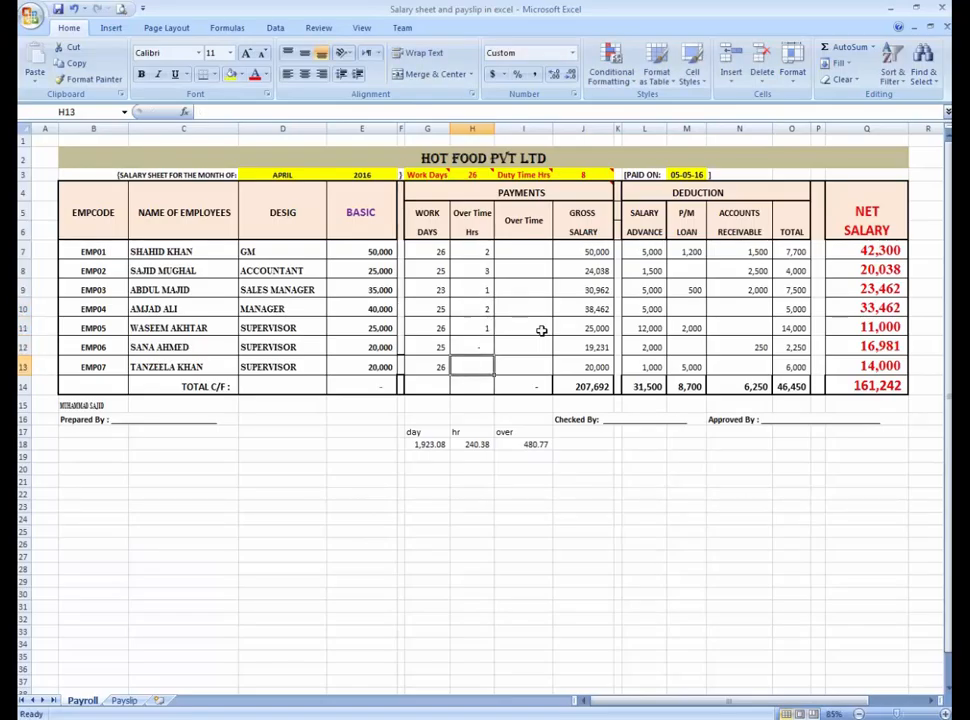
pyautogui.press('Down')
pyautogui.write('1')
pyautogui.press('Return')
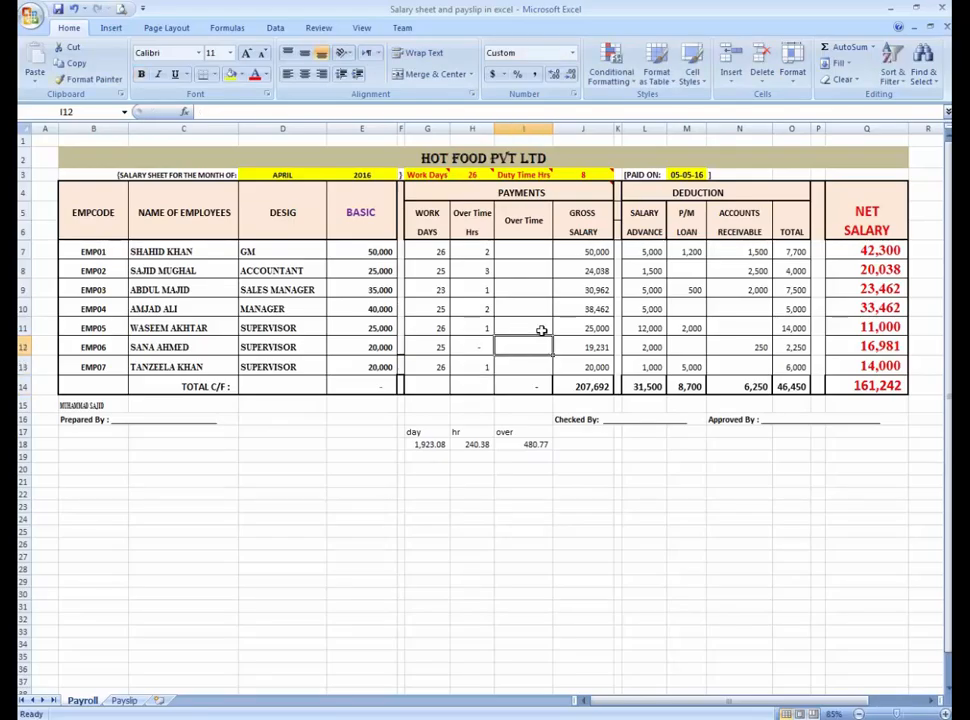
pyautogui.press('Up')
pyautogui.write('5')
pyautogui.press('Return')
pyautogui.press('Up')
pyautogui.press('Right')
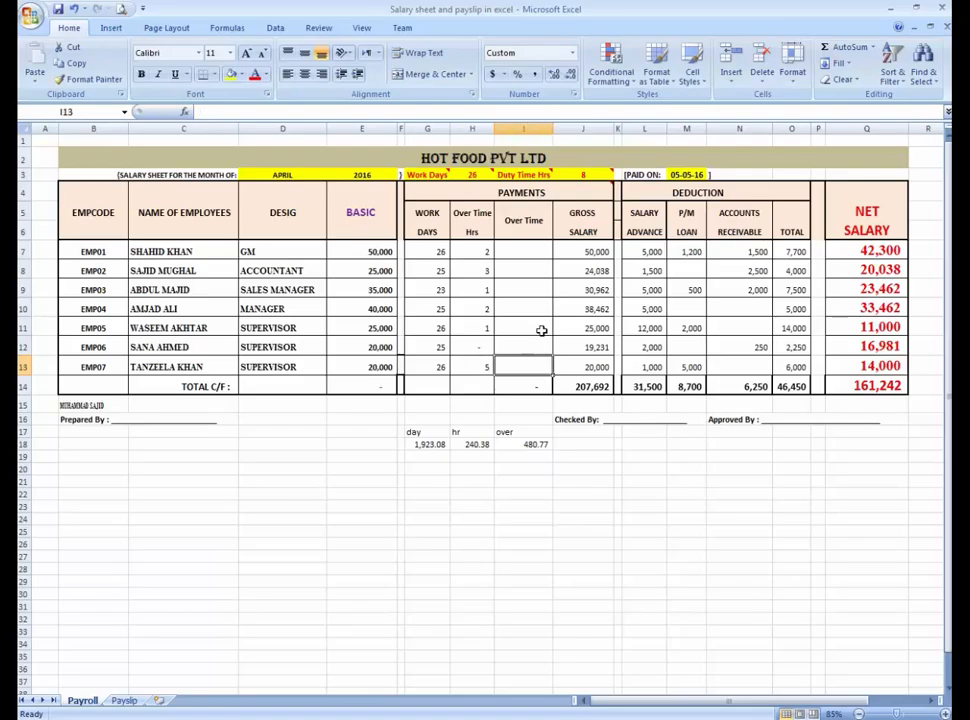
# Start a formula in I7, the first employee's Over Time pay cell.
pyautogui.press('Up')
pyautogui.press('Up')
pyautogui.press('Up')
pyautogui.press('Up')
pyautogui.press('Up')
pyautogui.press('Up')
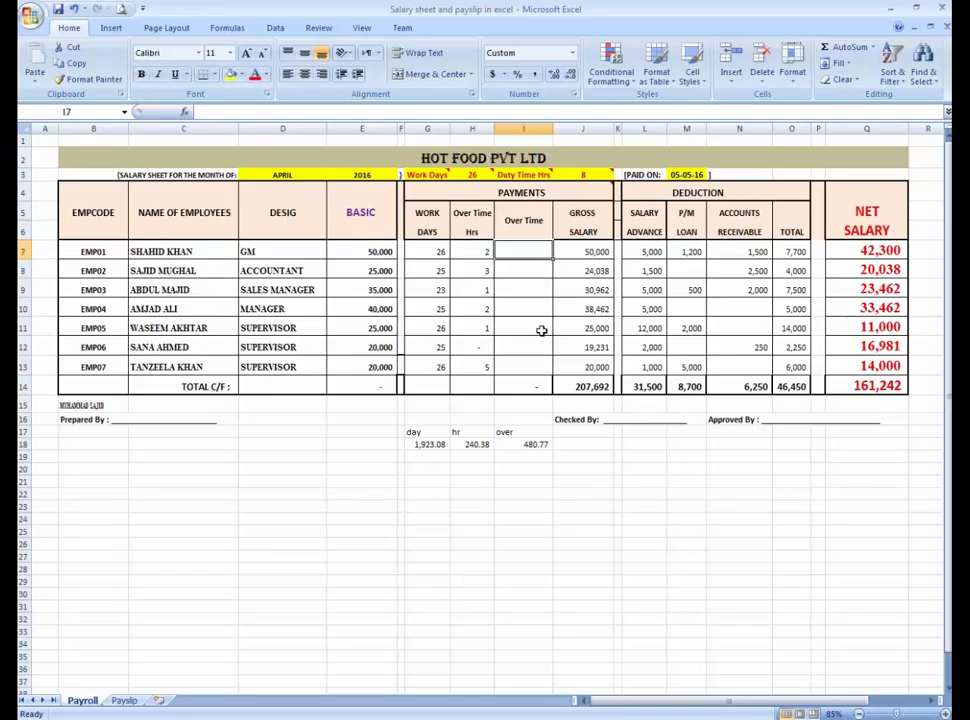
pyautogui.write('=')
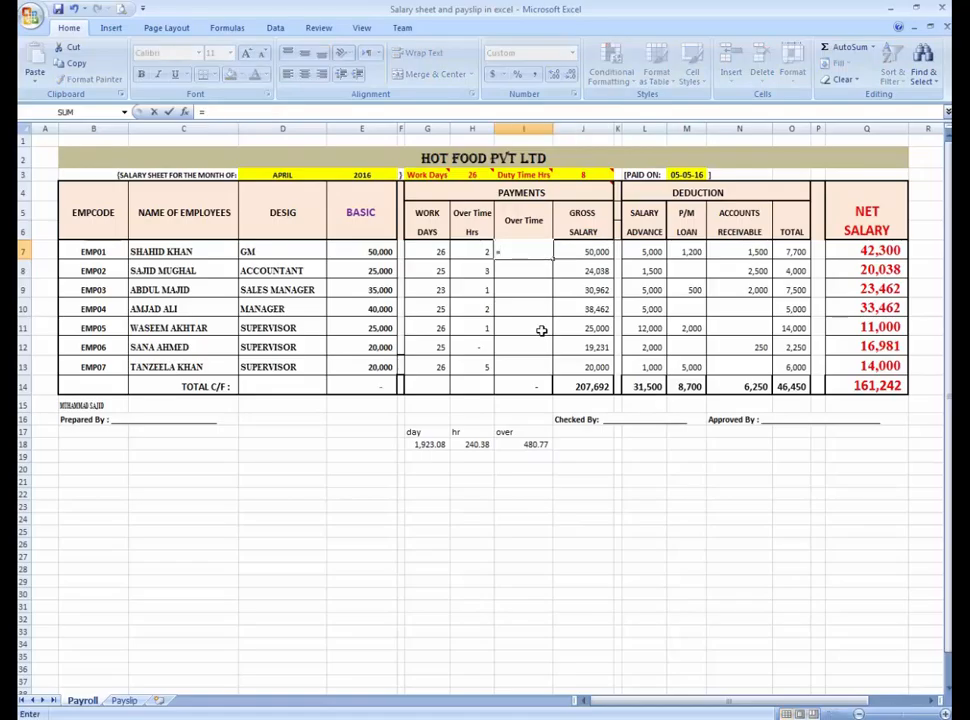
pyautogui.write('sum(')
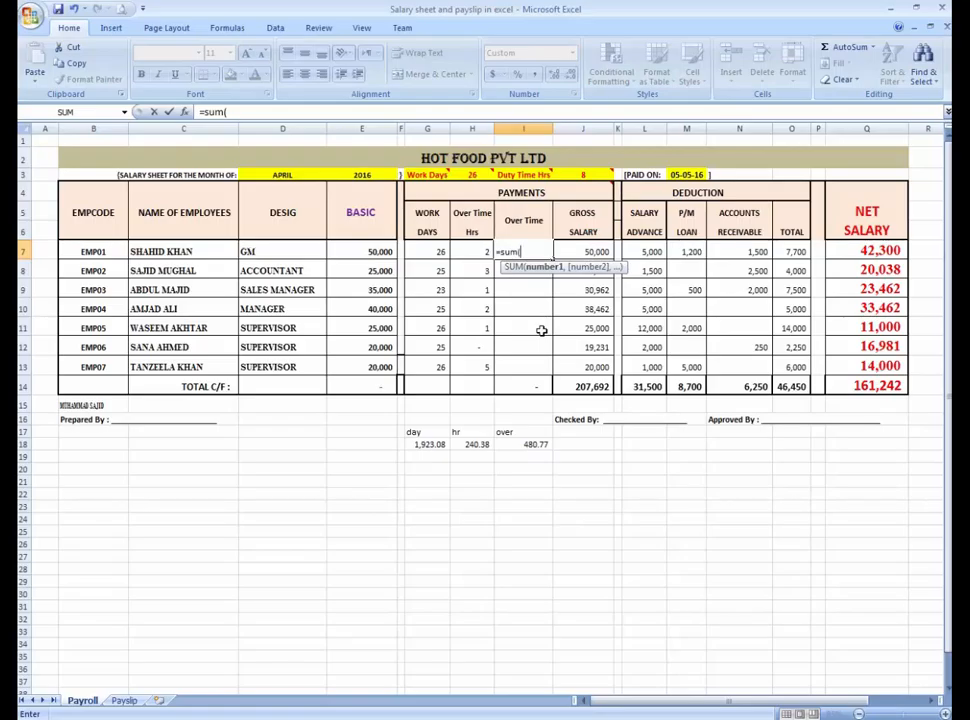
pyautogui.press('BackSpace')
pyautogui.press('BackSpace')
pyautogui.press('BackSpace')
pyautogui.press('BackSpace')
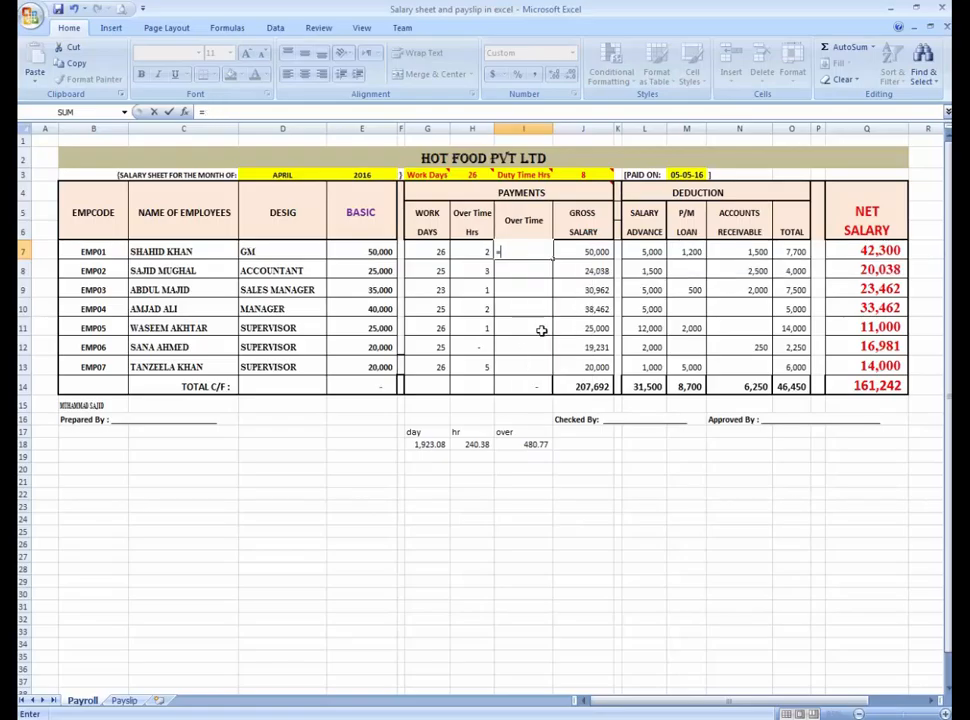
# Complete the I7 formula as =(E7/H3)/J3 and compare its result with the hourly rate in H18.
pyautogui.write('(')
pyautogui.click(368, 251)
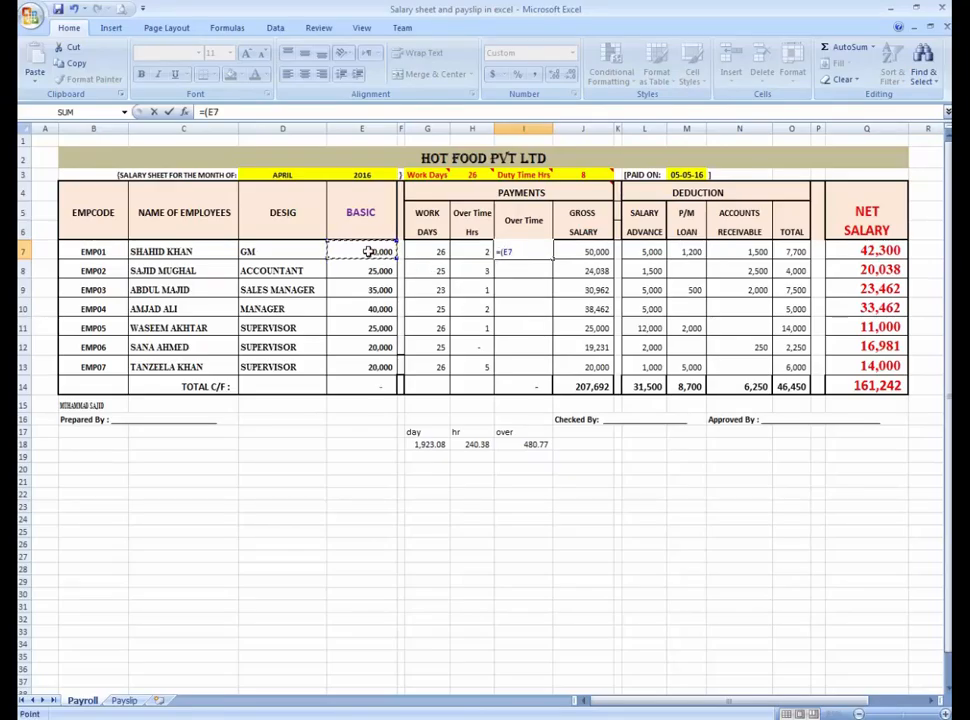
pyautogui.write('/')
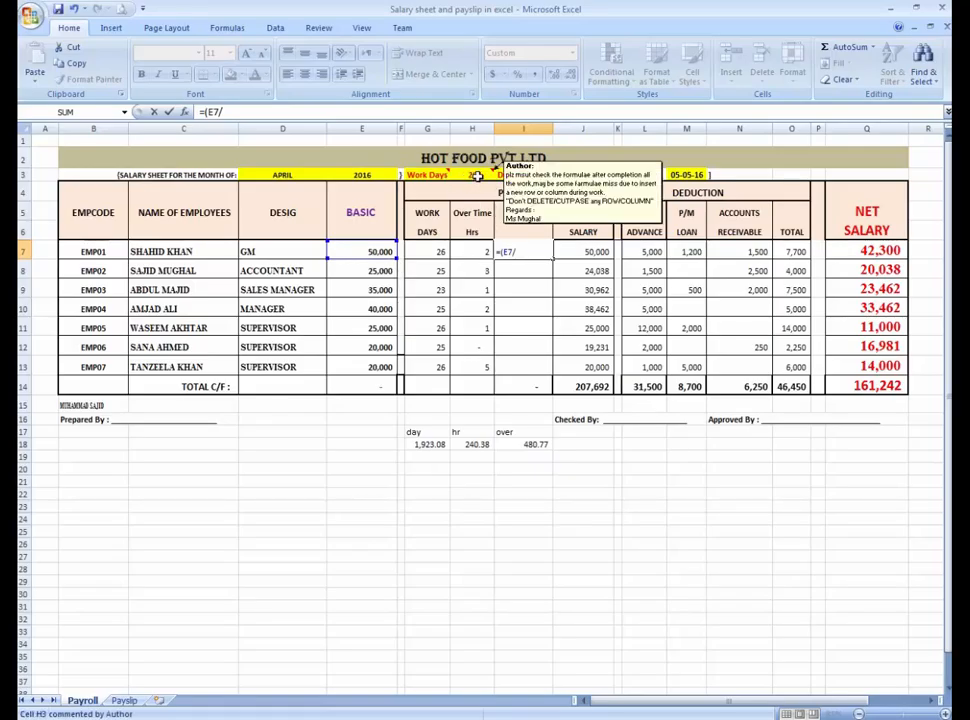
pyautogui.click(474, 174)
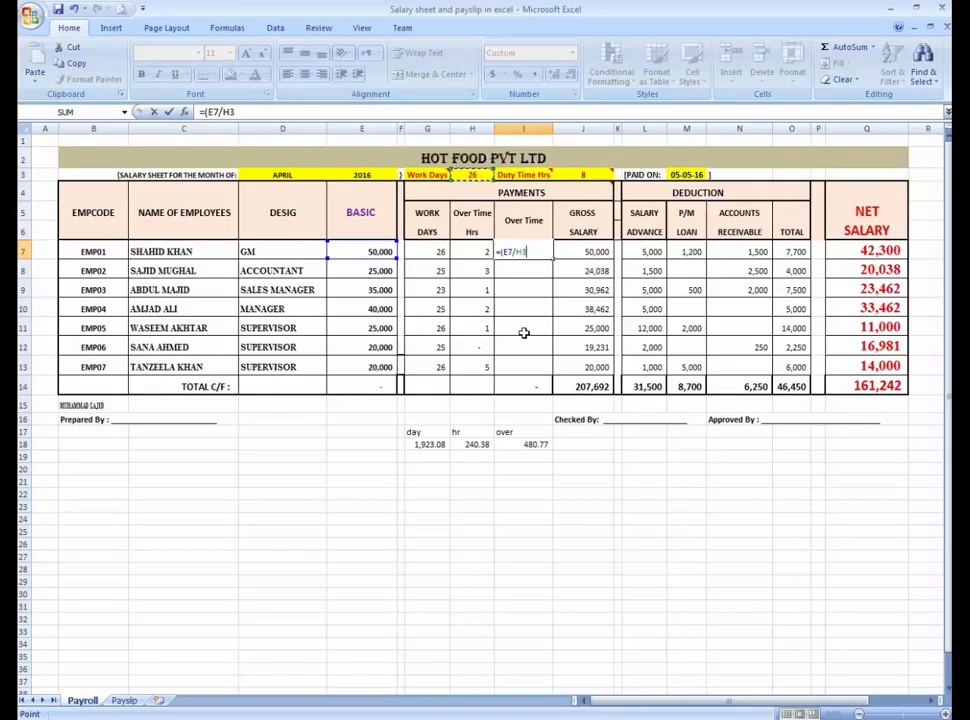
pyautogui.click(538, 251)
pyautogui.write(')/')
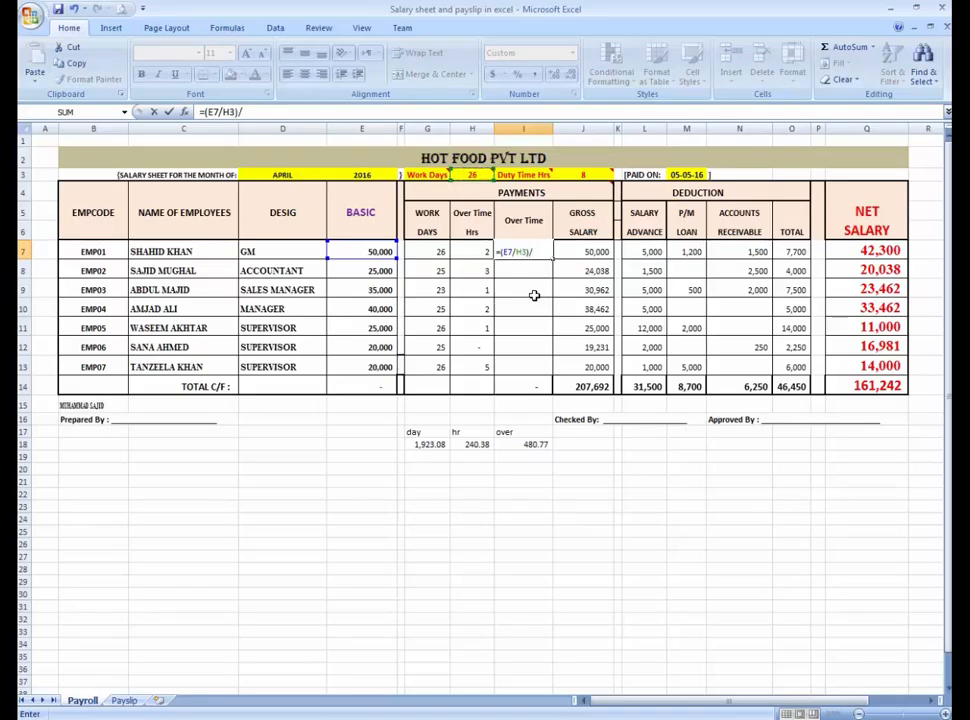
pyautogui.click(578, 174)
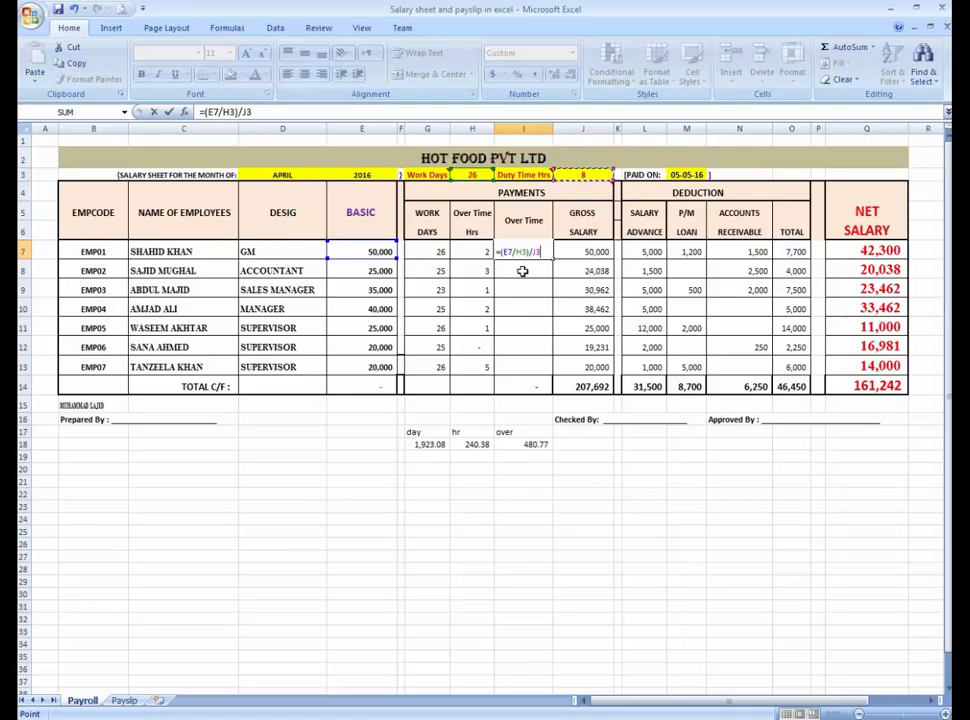
pyautogui.hotkey('ctrl', 'Return')
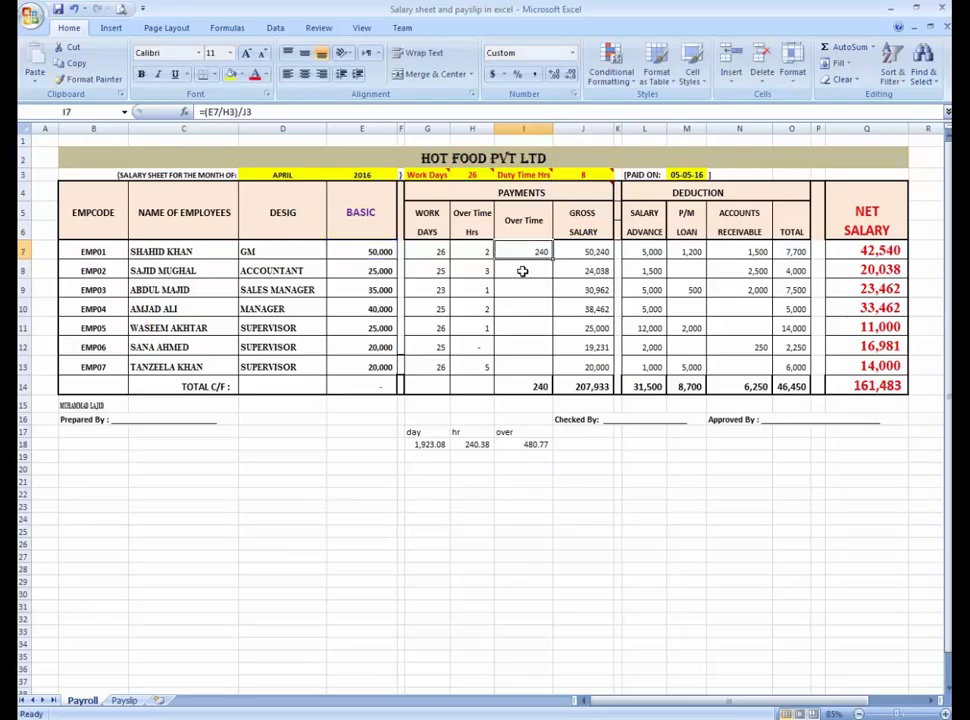
pyautogui.click(473, 444)
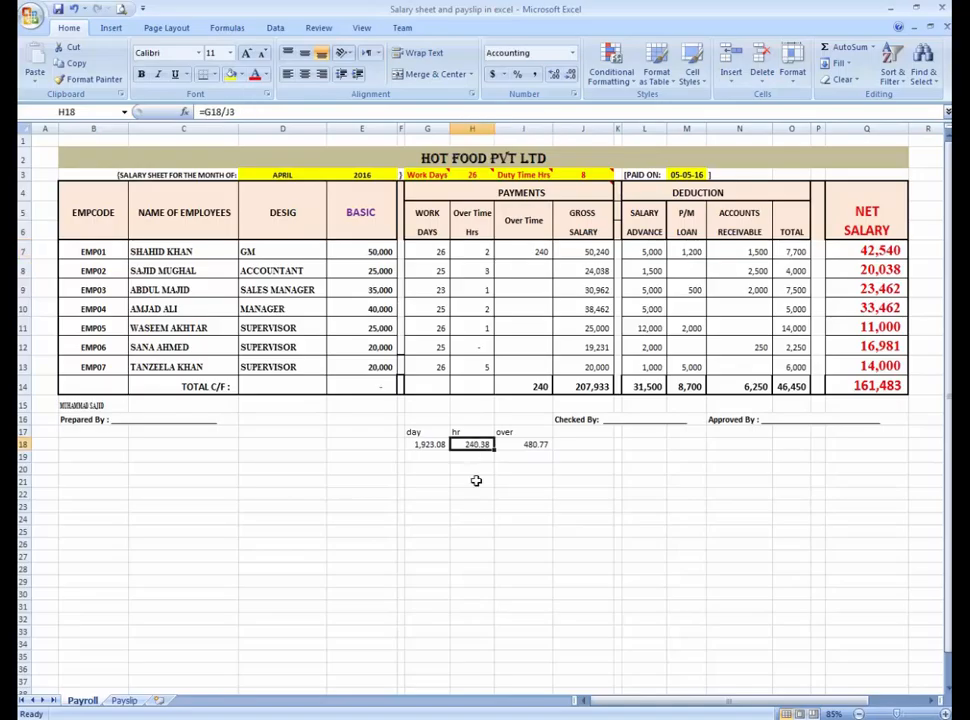
# Extend the Over Time pay formula in I7 to =((E7/H3)/J3)*H7*2.
pyautogui.click(536, 251)
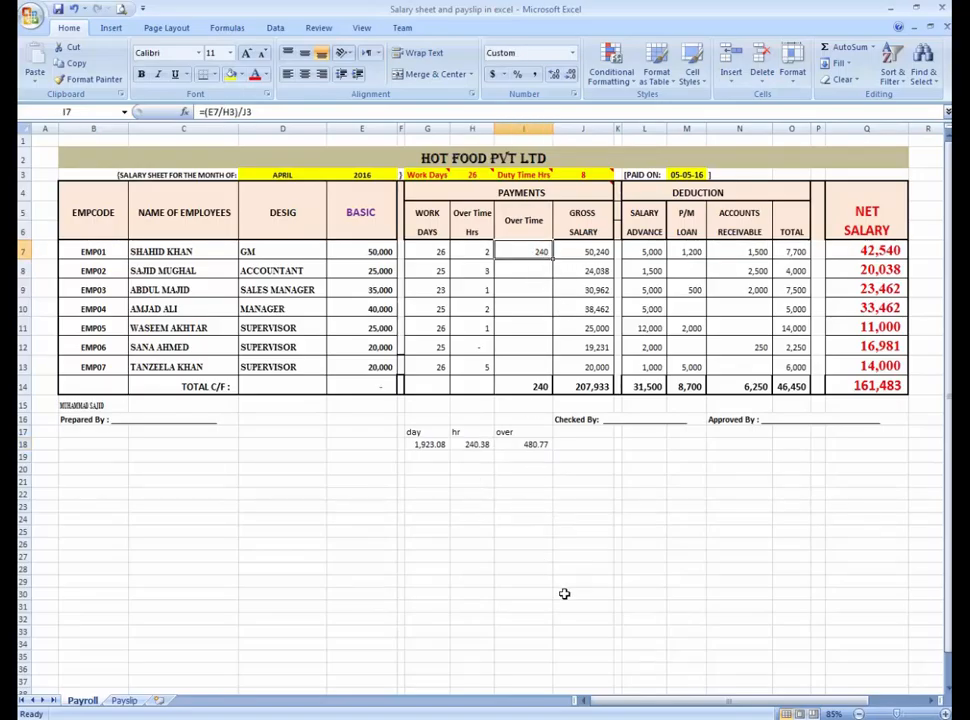
pyautogui.press('F2')
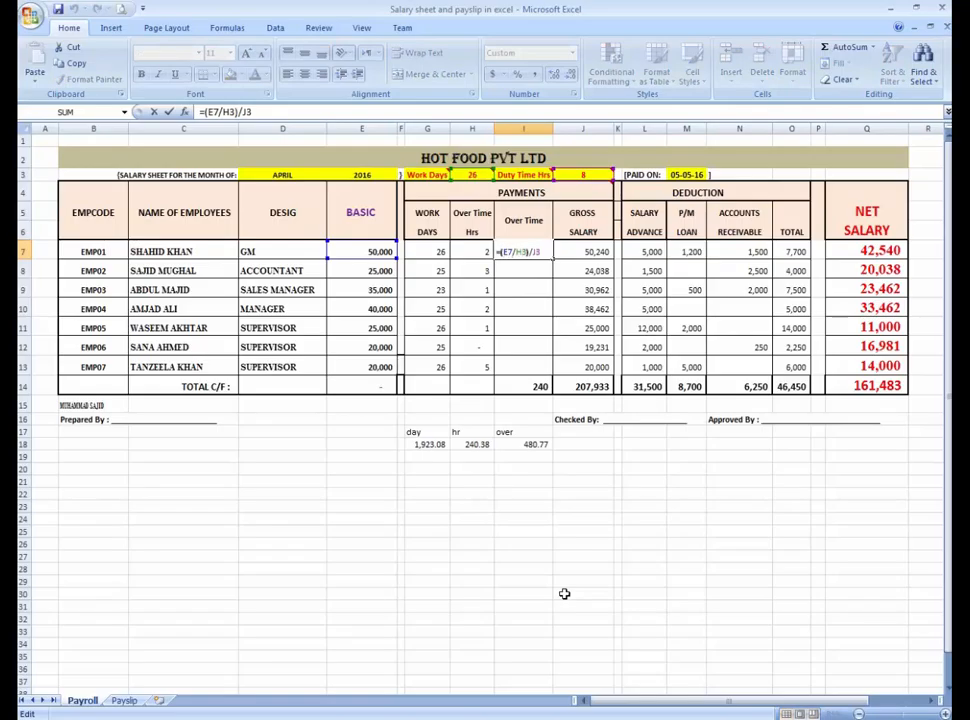
pyautogui.press('Right')
pyautogui.write('(')
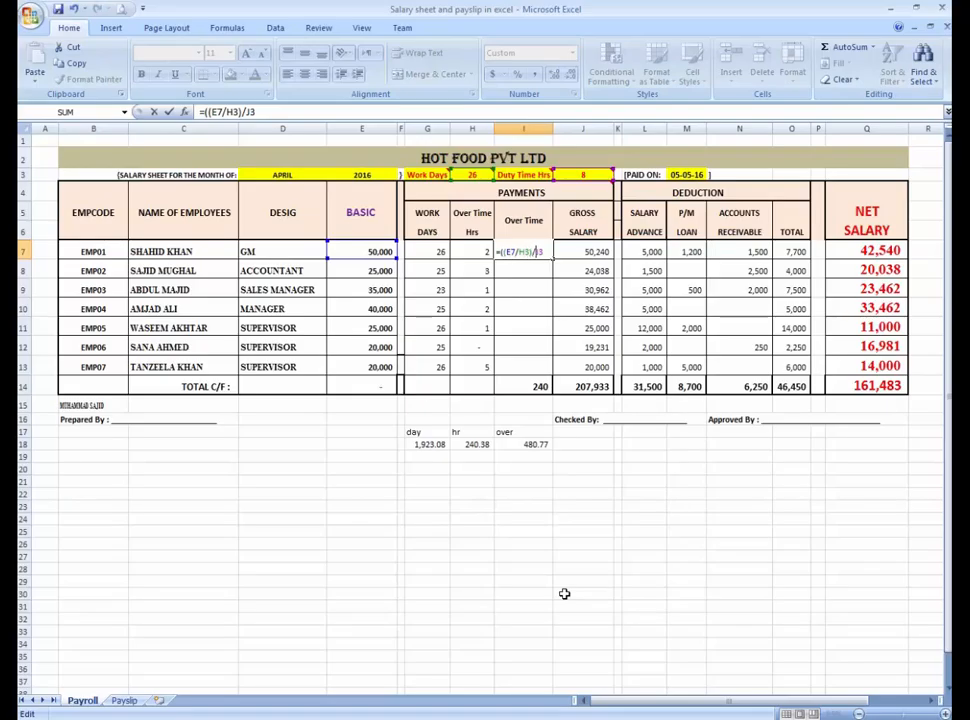
pyautogui.write(')')
pyautogui.write('*')
pyautogui.click(479, 252)
pyautogui.write('*2')
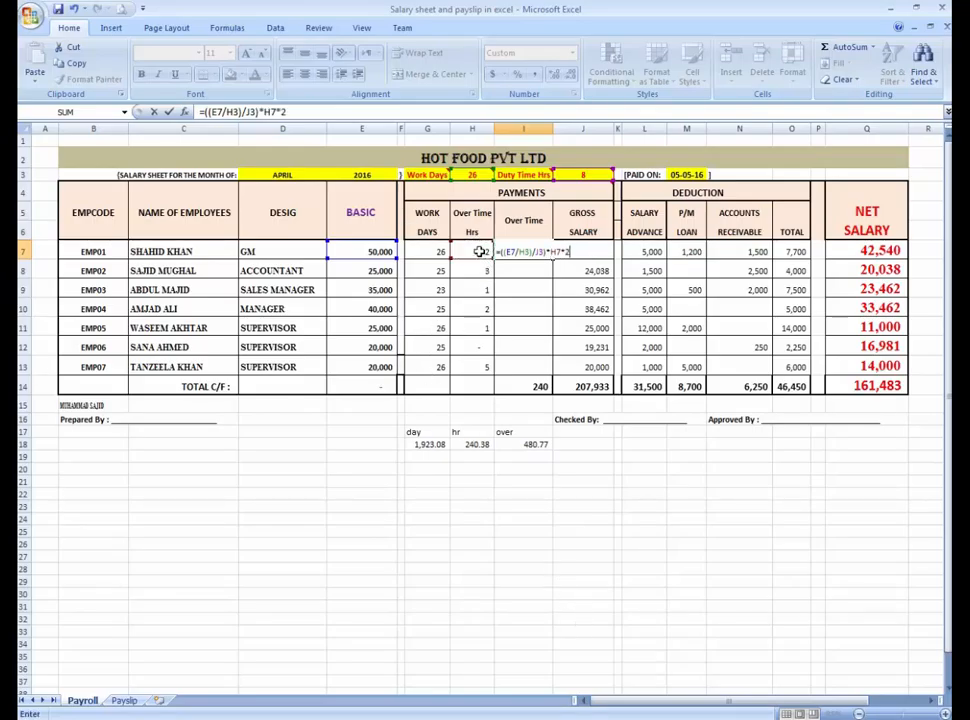
pyautogui.press('Return')
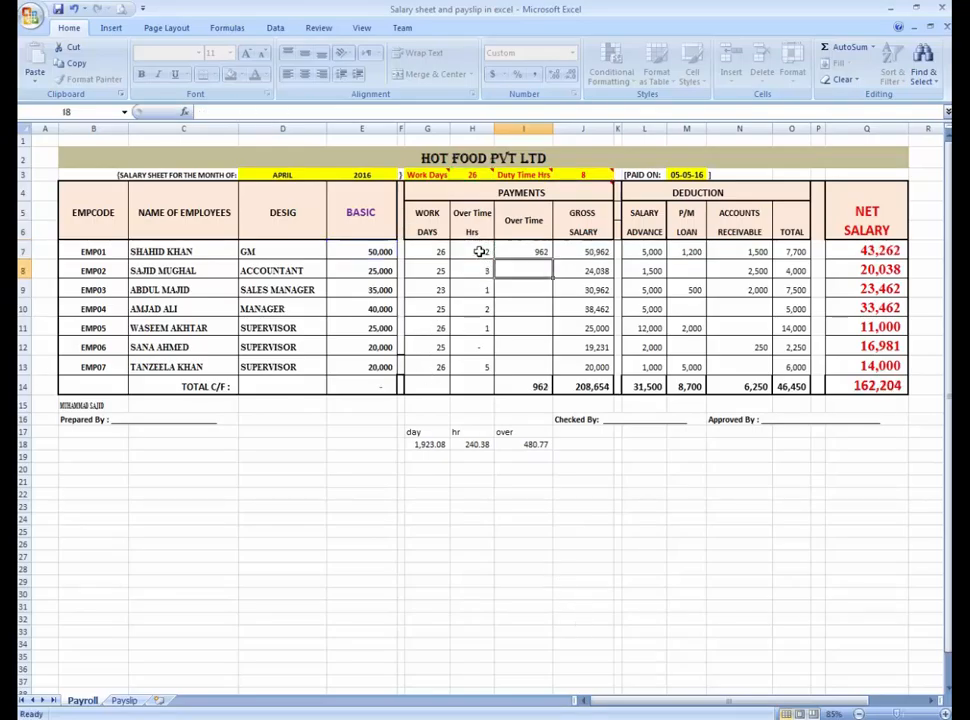
# Try to fill the I7 Over Time formula down through I13 with its relative references and check the filled cells.
pyautogui.press('Up')
pyautogui.hotkey('shift', 'Down')
pyautogui.hotkey('shift', 'Down')
pyautogui.hotkey('shift', 'Down')
pyautogui.hotkey('shift', 'Down')
pyautogui.hotkey('shift', 'Down')
pyautogui.hotkey('shift', 'Down')
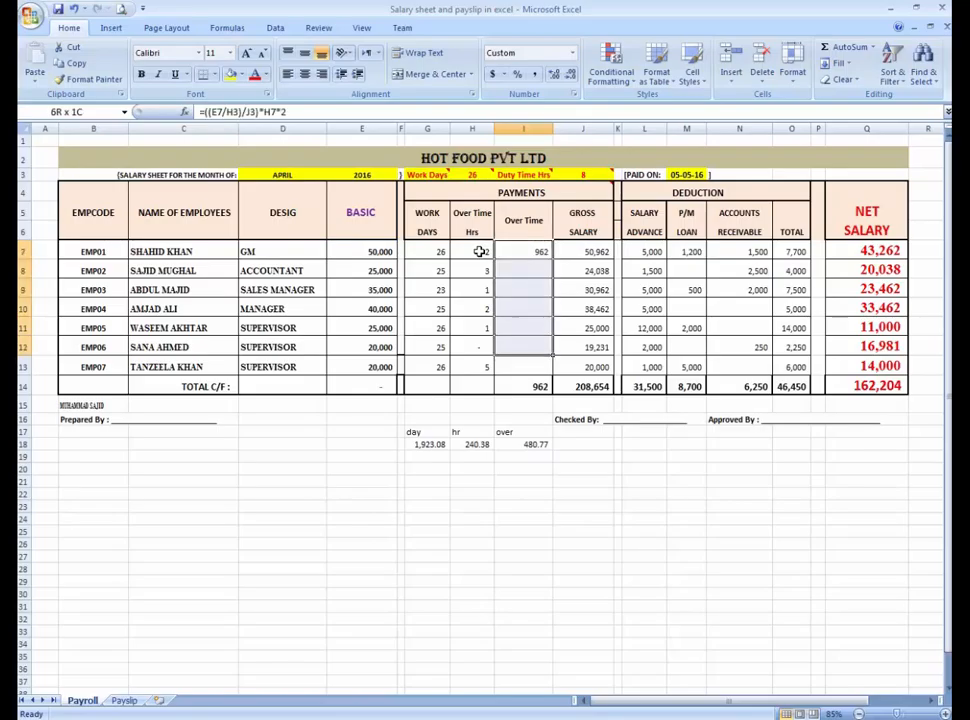
pyautogui.hotkey('ctrl', 'd')
pyautogui.press('Down')
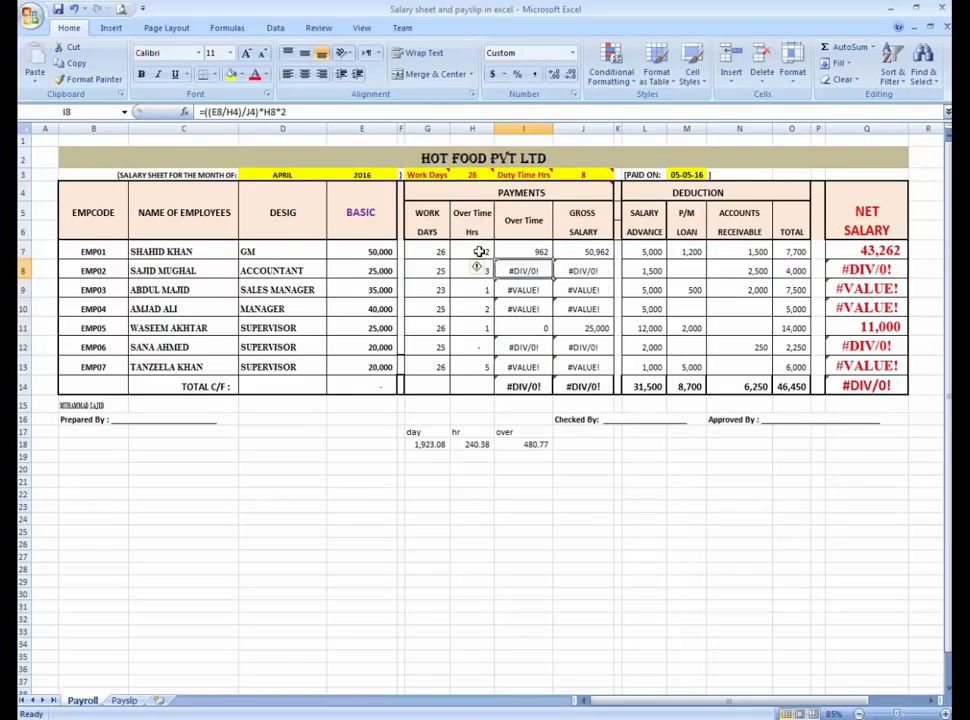
pyautogui.press('Up')
pyautogui.press('Down')
pyautogui.press('Down')
# Make the work days and duty hours references absolute in I7, giving =((E7/$H$3)/$J$3)*H7*2.
pyautogui.press('Up')
pyautogui.press('Up')
pyautogui.press('F2')
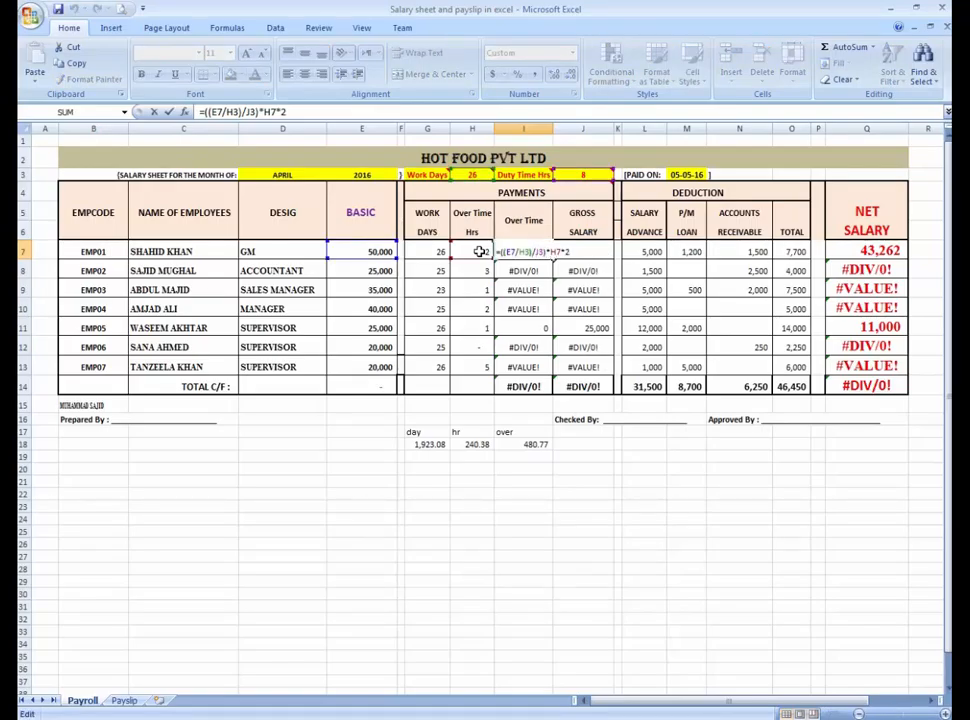
pyautogui.hotkey('shift', 'Left')
pyautogui.hotkey('shift', 'Left')
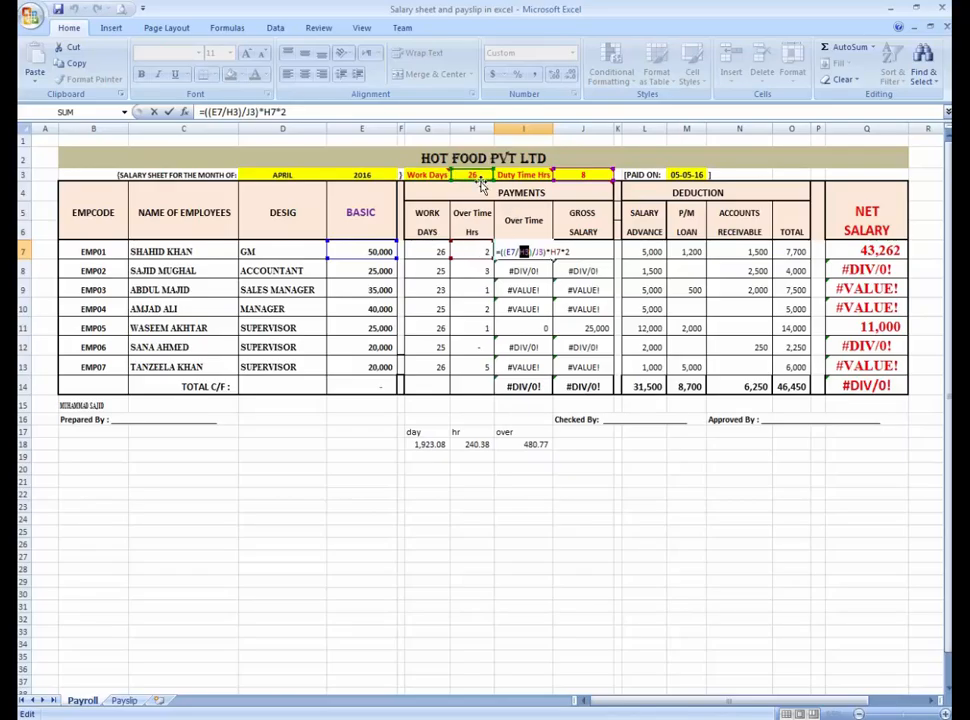
pyautogui.moveTo(466, 175)
pyautogui.press('F4')
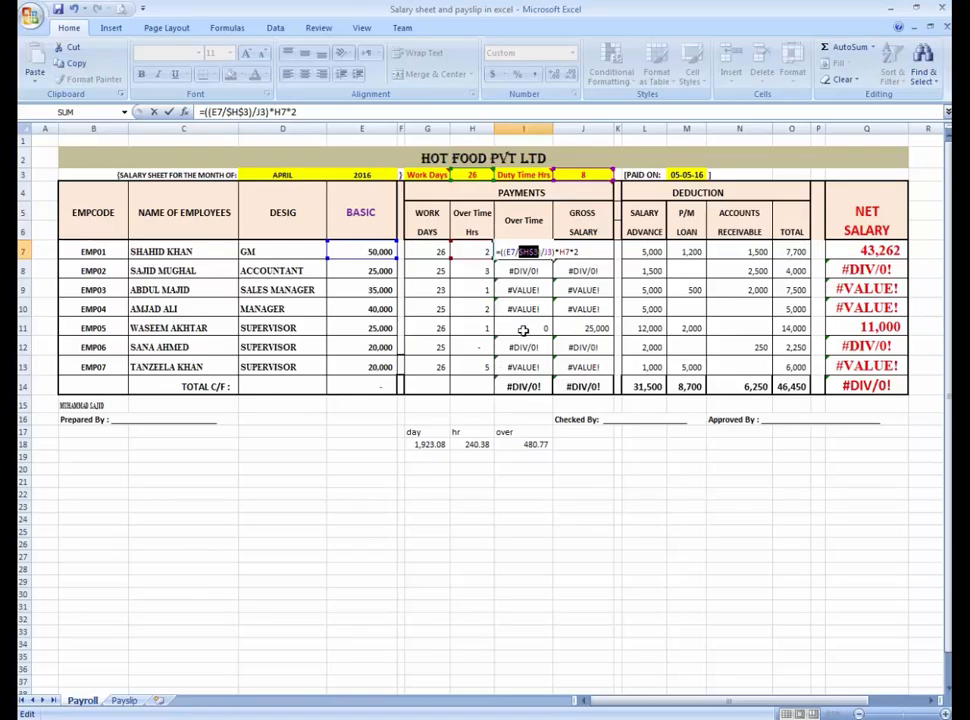
pyautogui.press('Right')
pyautogui.press('Right')
pyautogui.press('Right')
pyautogui.hotkey('shift', 'Right')
pyautogui.hotkey('shift', 'Right')
pyautogui.press('F4')
pyautogui.hotkey('ctrl', 'Return')
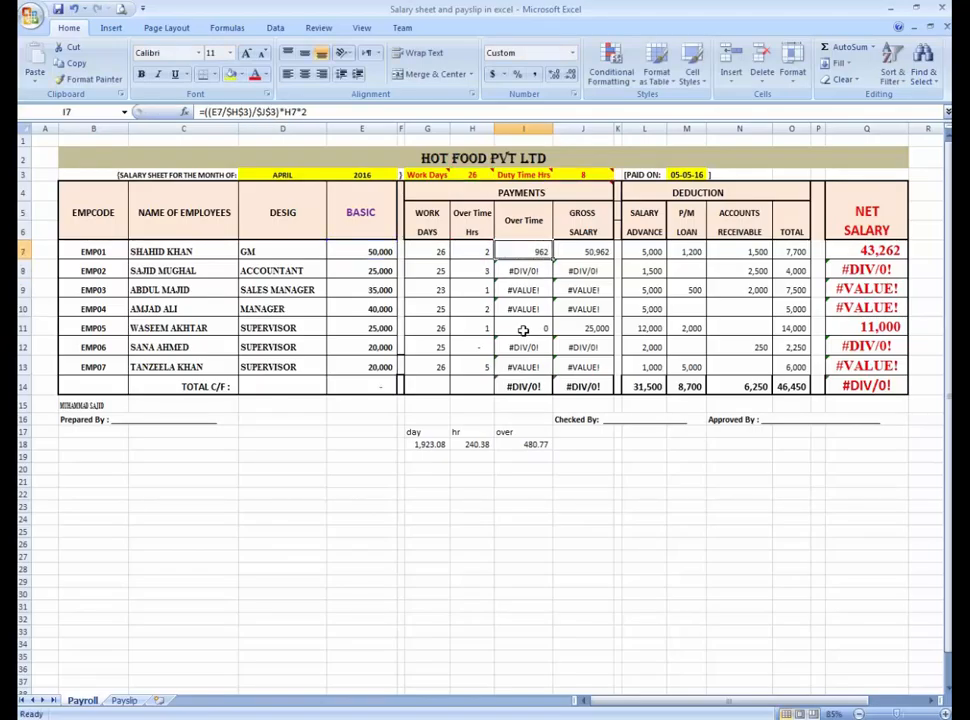
# Fill the corrected Over Time formula from I7 down through I13 and review the copied cells.
pyautogui.hotkey('shift', 'Down')
pyautogui.hotkey('shift', 'Down')
pyautogui.hotkey('shift', 'Down')
pyautogui.hotkey('shift', 'Down')
pyautogui.hotkey('shift', 'Down')
pyautogui.hotkey('shift', 'Down')
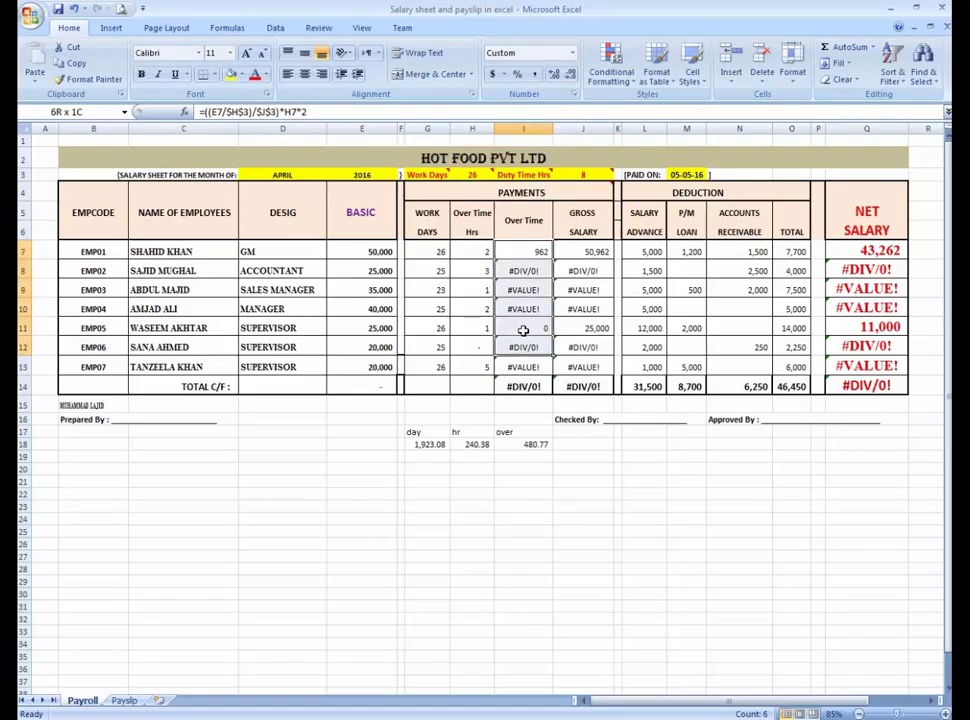
pyautogui.hotkey('ctrl', 'd')
pyautogui.press('Down')
pyautogui.press('Down')
pyautogui.press('Down')
pyautogui.press('Down')
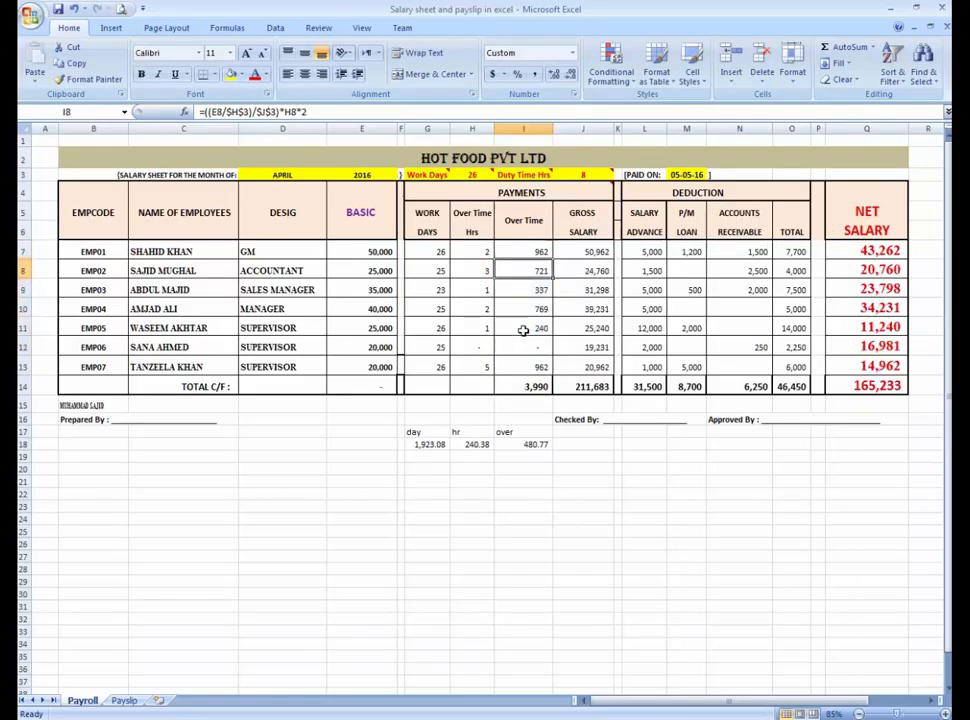
pyautogui.press('Up')
pyautogui.press('Up')
pyautogui.press('Up')
pyautogui.press('Up')
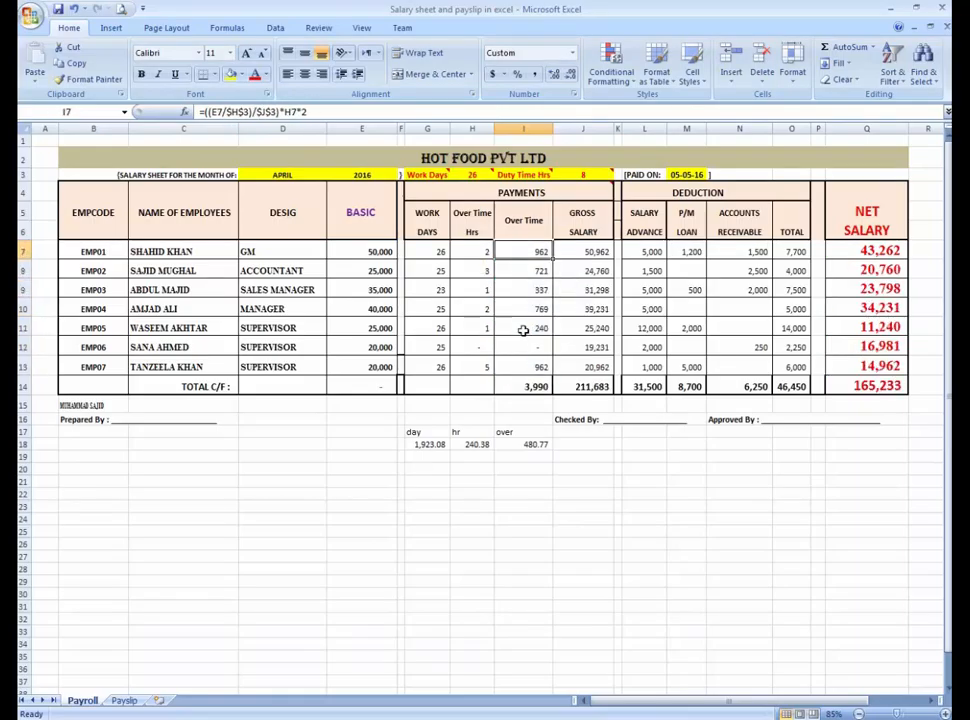
pyautogui.click(563, 470)
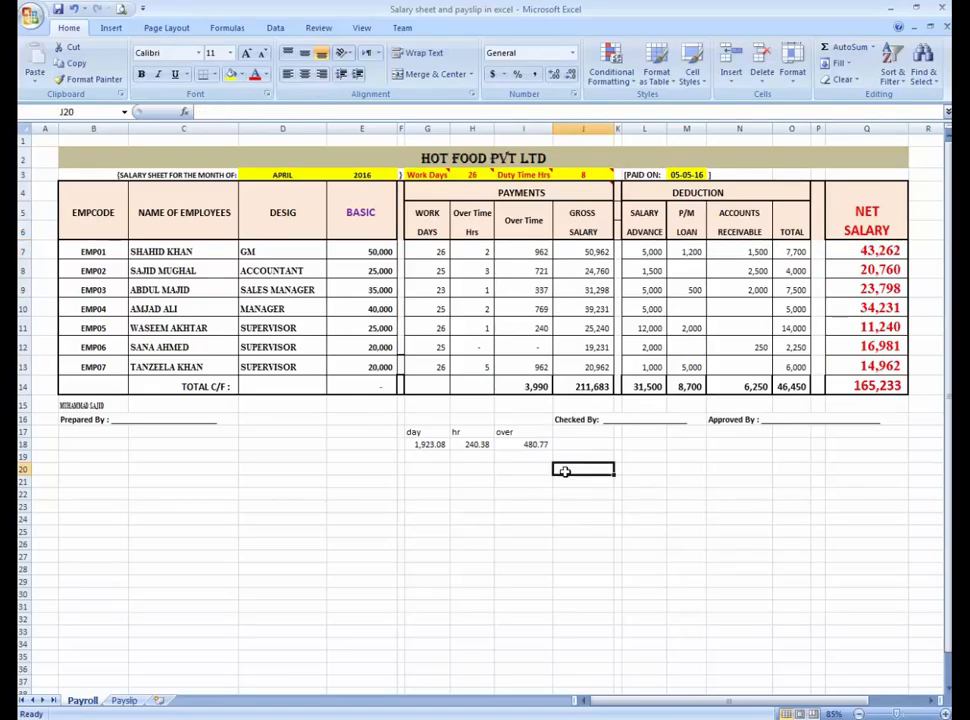
# Try to cut the Gross Salary formula in J7 back to =E7/$H$3*G+I7.
pyautogui.click(530, 252)
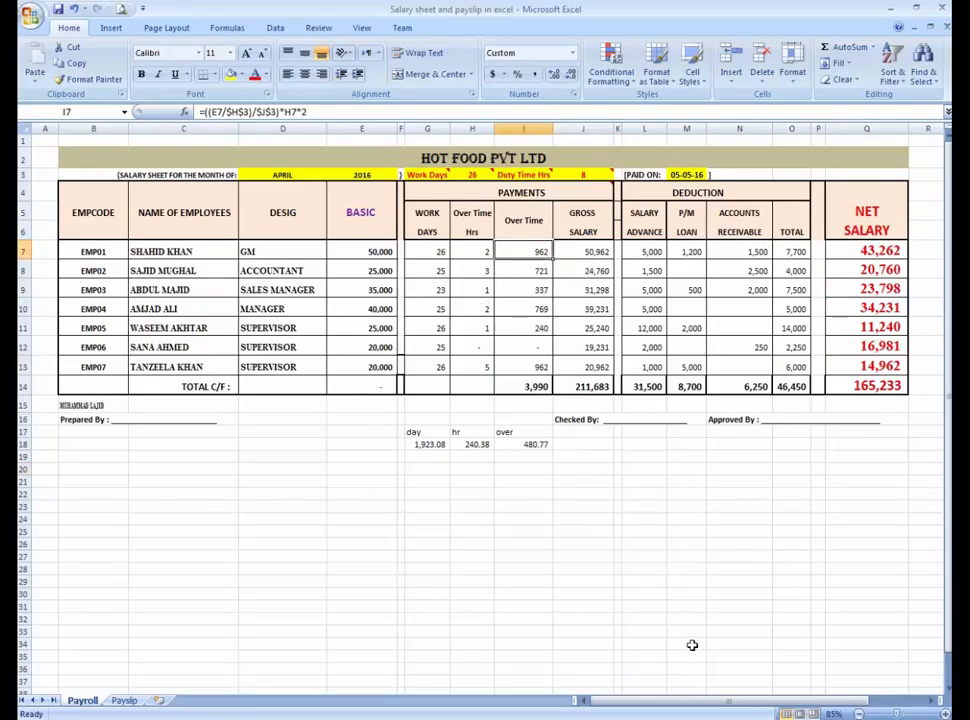
pyautogui.press('Right')
pyautogui.press('F2')
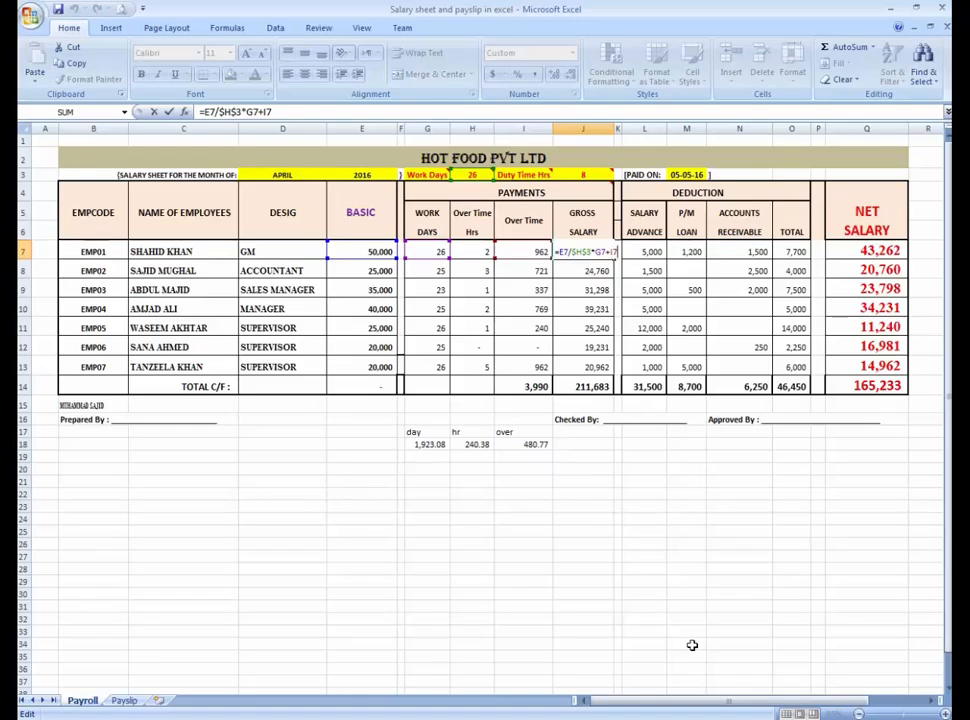
pyautogui.press('Left')
pyautogui.press('Left')
pyautogui.press('Left')
pyautogui.press('BackSpace')
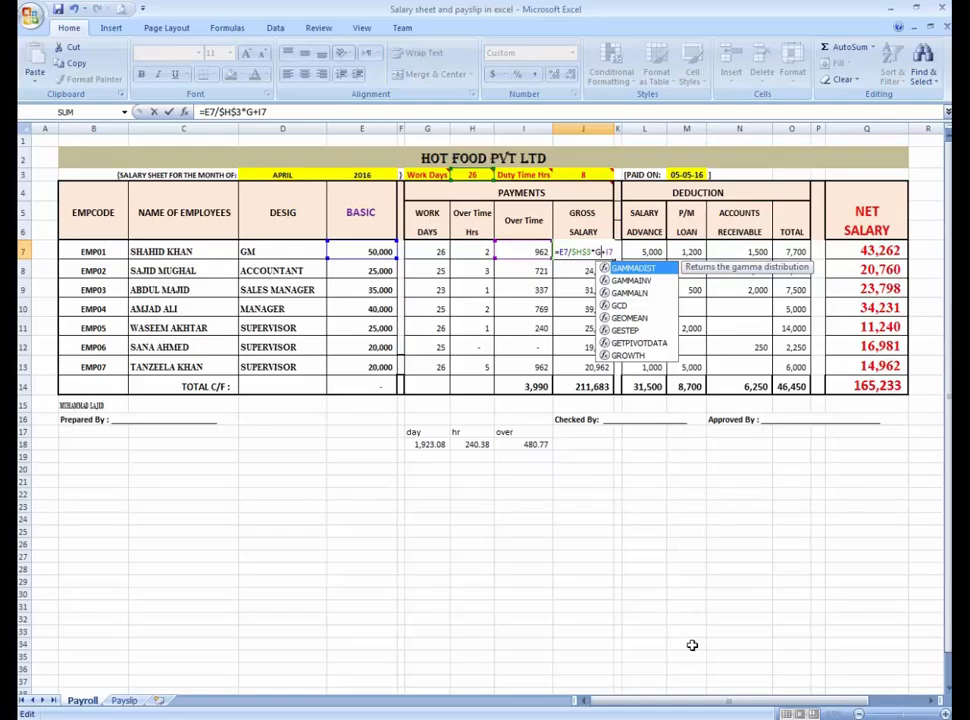
pyautogui.press('Return')
pyautogui.press('Up')
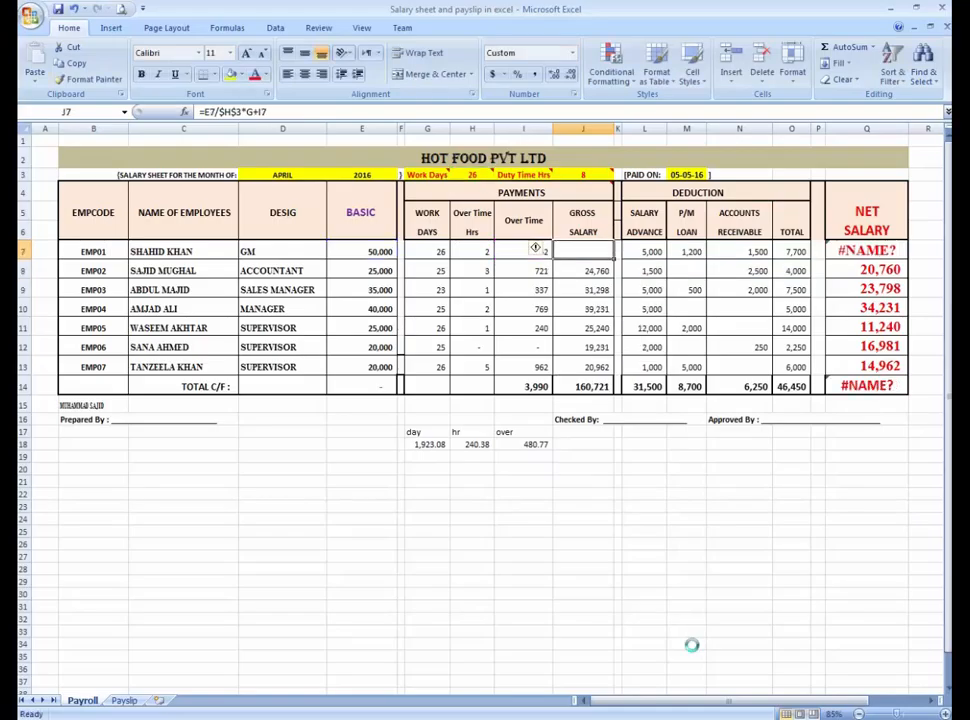
# Clear the Gross Salary formulas in J7:J13.
pyautogui.press('Delete')
pyautogui.hotkey('shift', 'Down')
pyautogui.hotkey('shift', 'Down')
pyautogui.press('Delete')
pyautogui.press('Up')
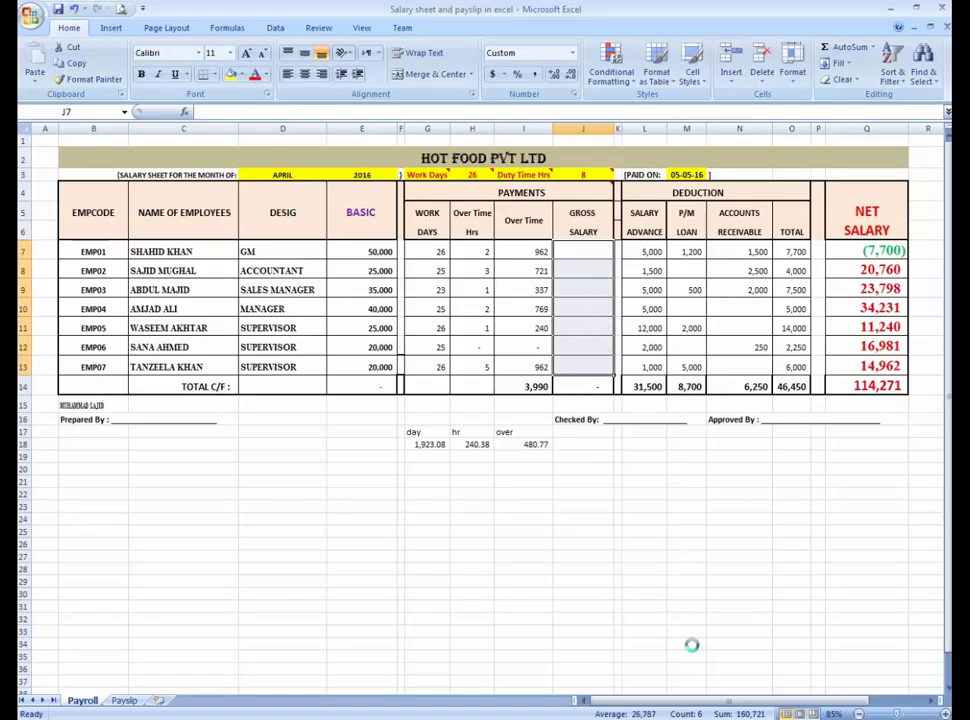
# Enter the Gross Salary formula =E7/$H$3*G7+I7 in J7 for the first employee.
pyautogui.write('=')
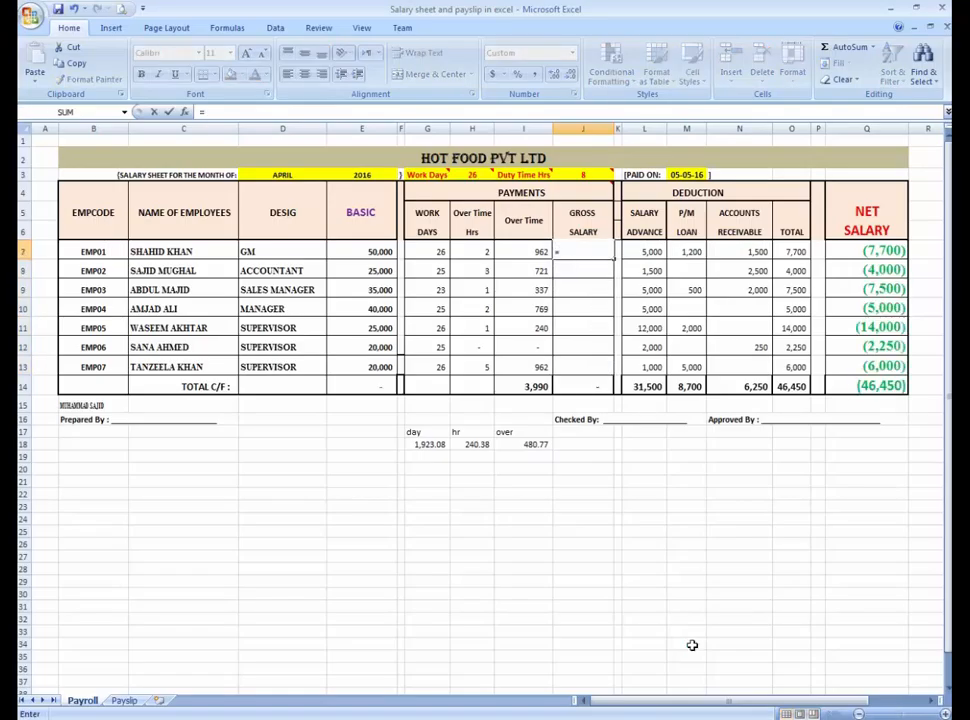
pyautogui.click(368, 251)
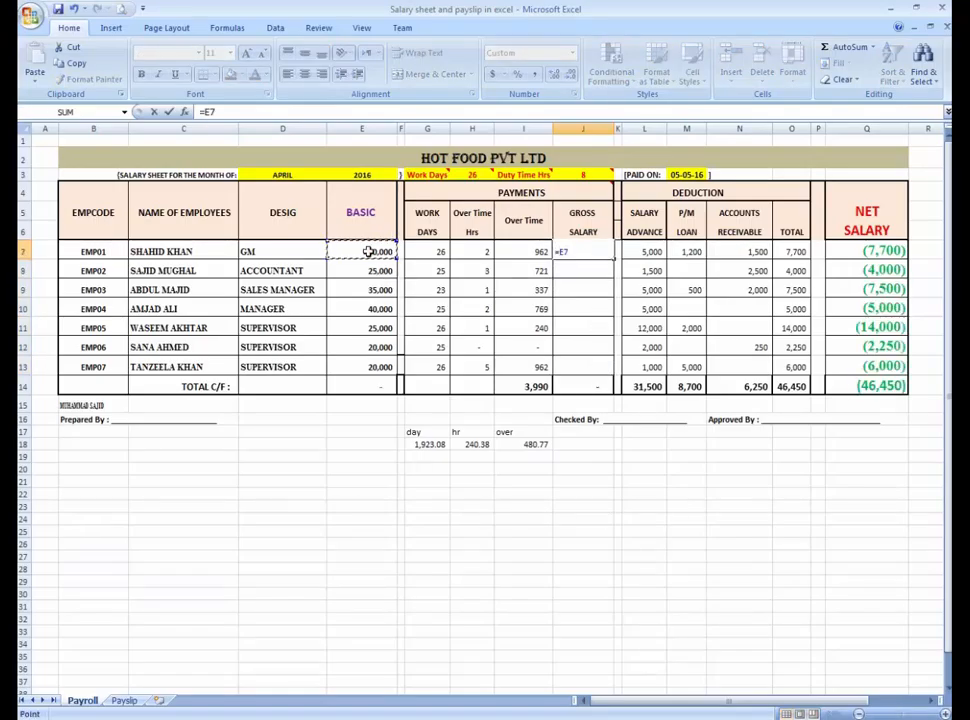
pyautogui.write('/')
pyautogui.click(472, 174)
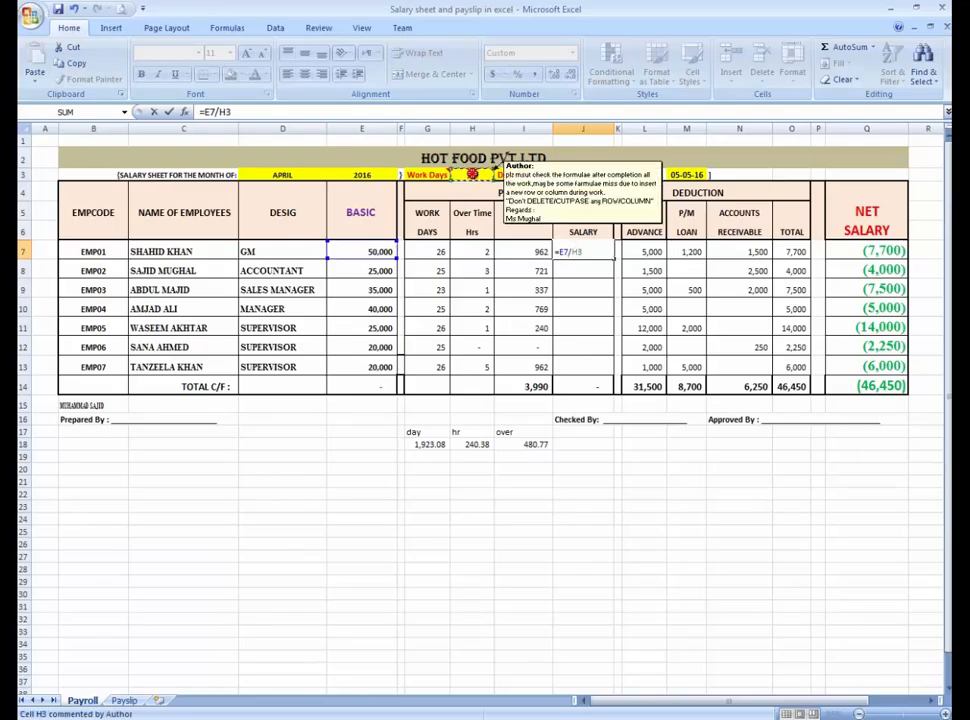
pyautogui.press('F4')
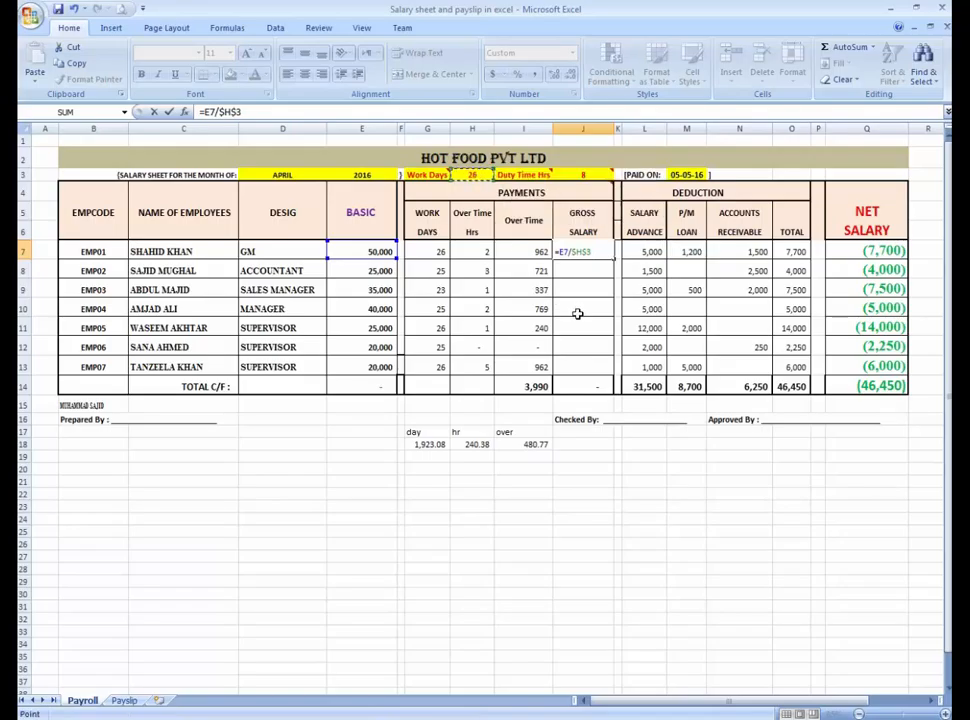
pyautogui.write('*')
pyautogui.click(430, 248)
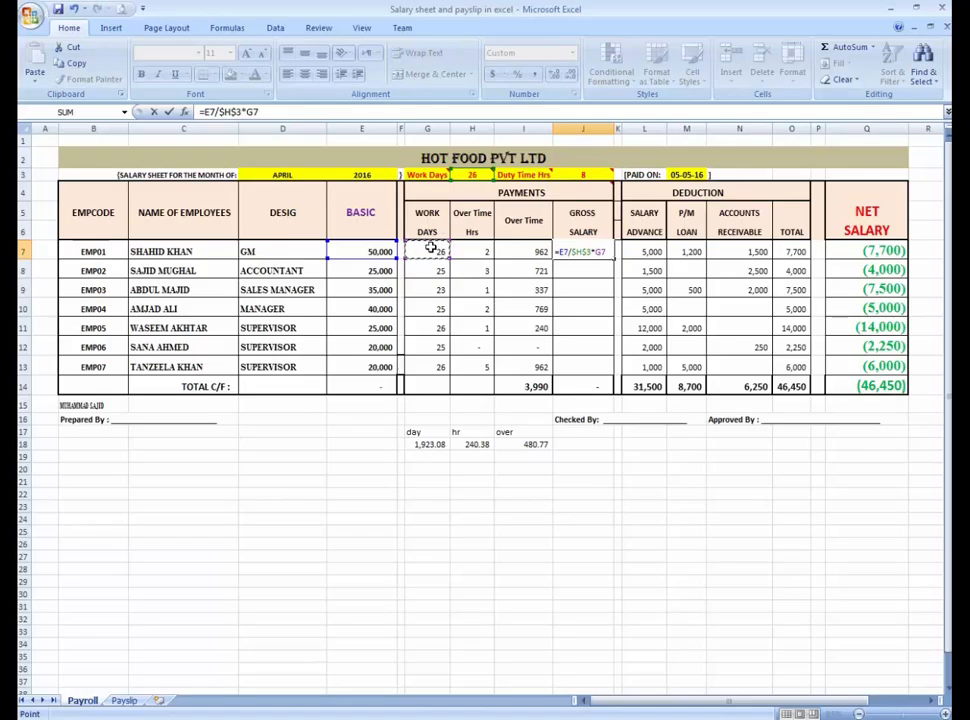
pyautogui.write('+')
pyautogui.click(524, 251)
pyautogui.hotkey('ctrl', 'Return')
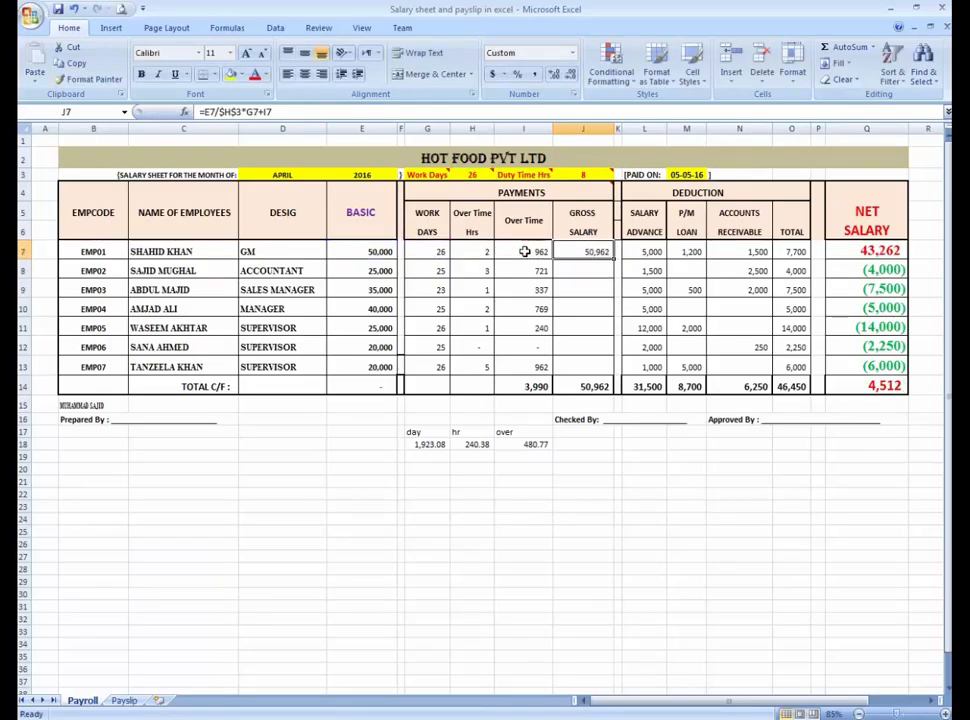
# Fill the Gross Salary formula from J7 down through J13 for all employees.
pyautogui.hotkey('shift', 'Down')
pyautogui.hotkey('shift', 'Down')
pyautogui.hotkey('shift', 'Down')
pyautogui.hotkey('shift', 'Down')
pyautogui.hotkey('shift', 'Down')
pyautogui.hotkey('shift', 'Down')
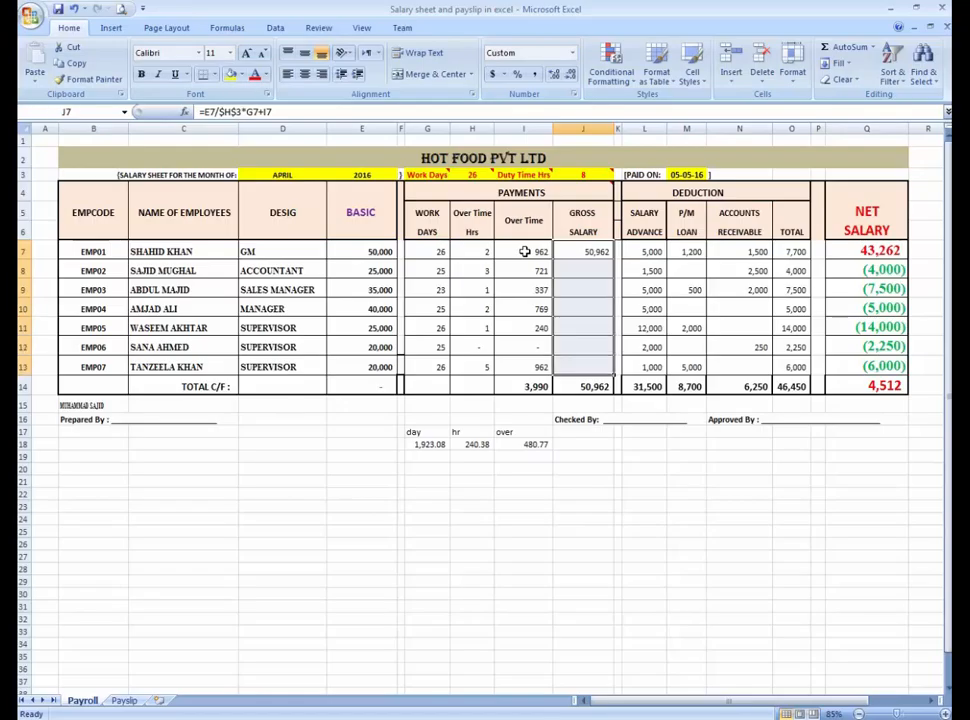
pyautogui.hotkey('ctrl', 'd')
pyautogui.press('Down')
pyautogui.press('Up')
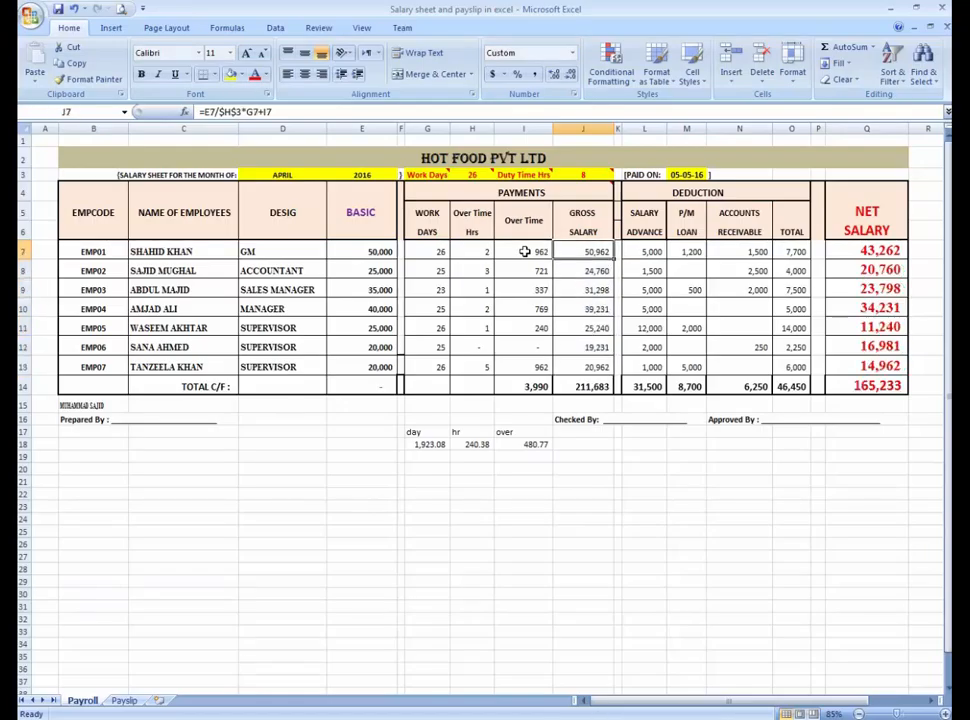
# Review the Over Time and Gross Salary formulas for EMP01 and EMP02, along with EMP02's work days.
pyautogui.click(567, 494)
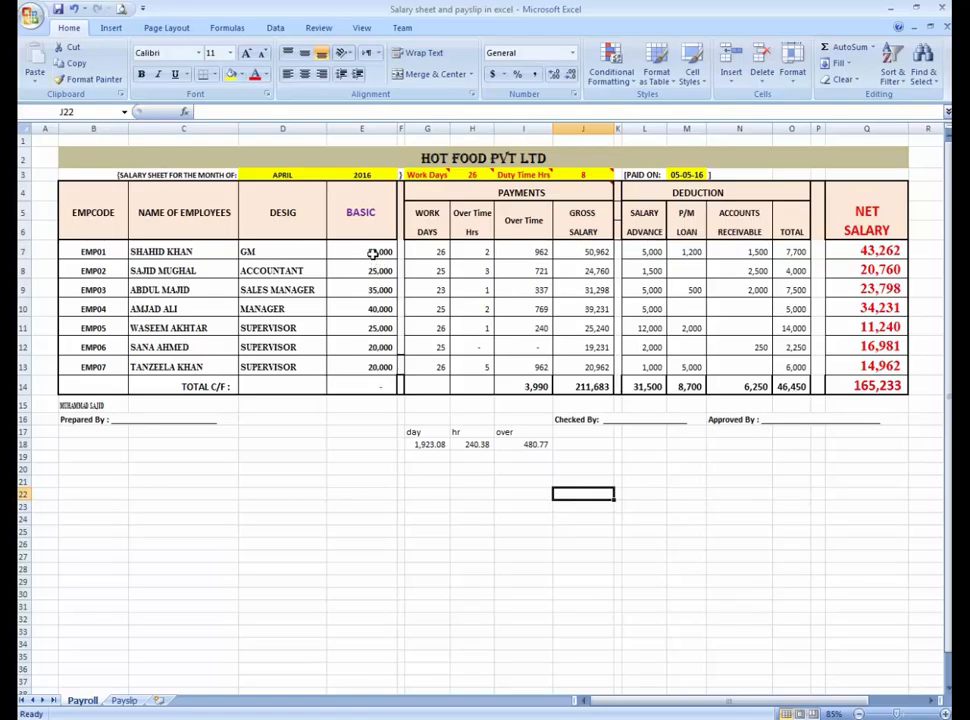
pyautogui.click(536, 252)
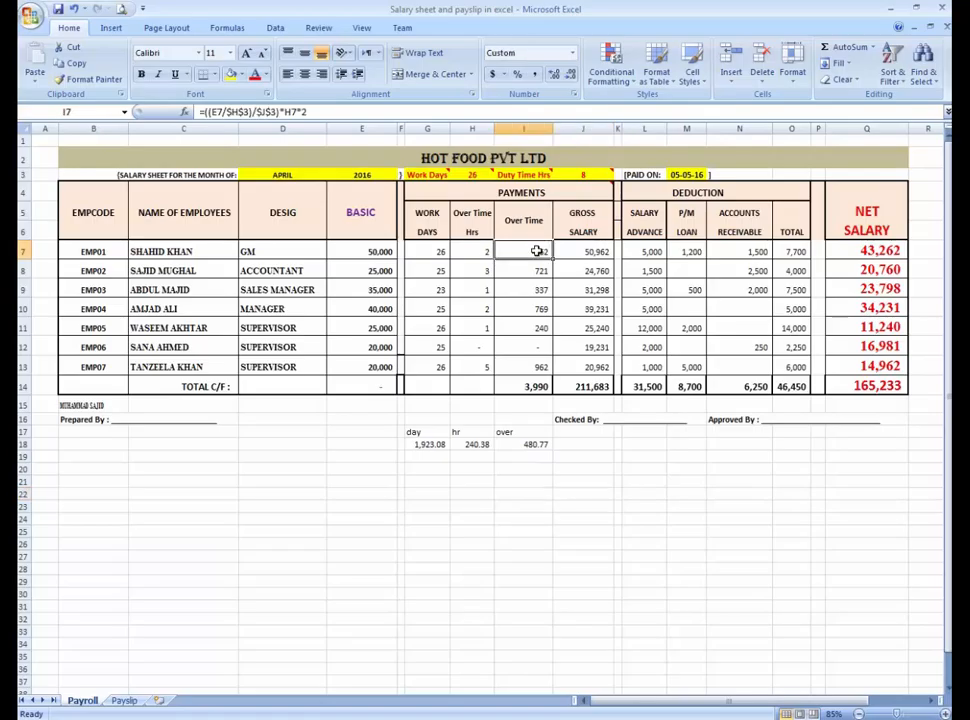
pyautogui.click(589, 253)
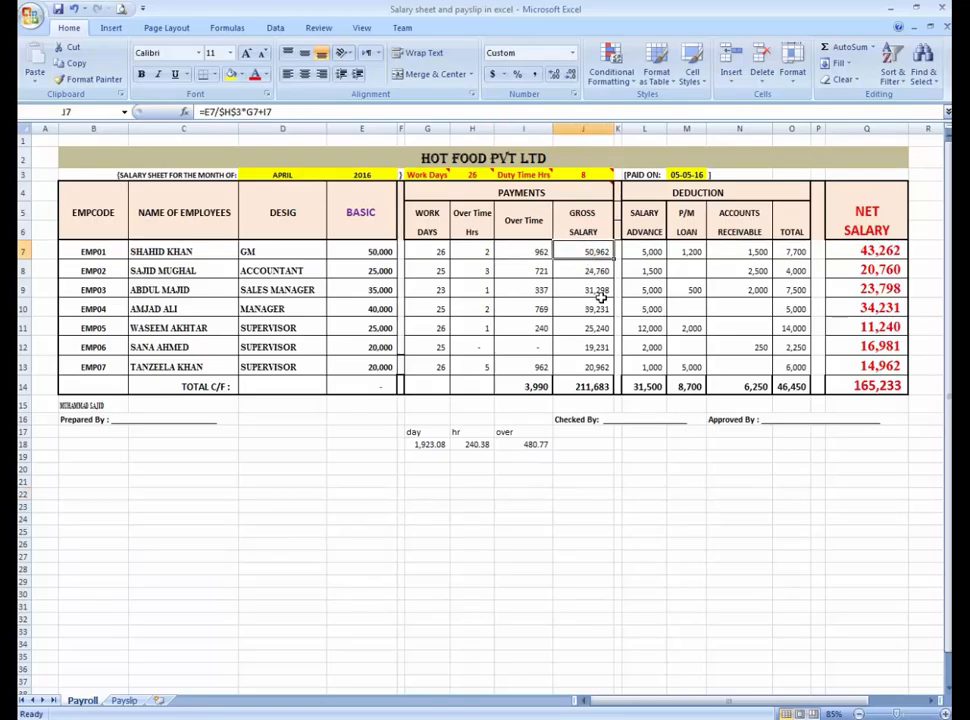
pyautogui.click(443, 271)
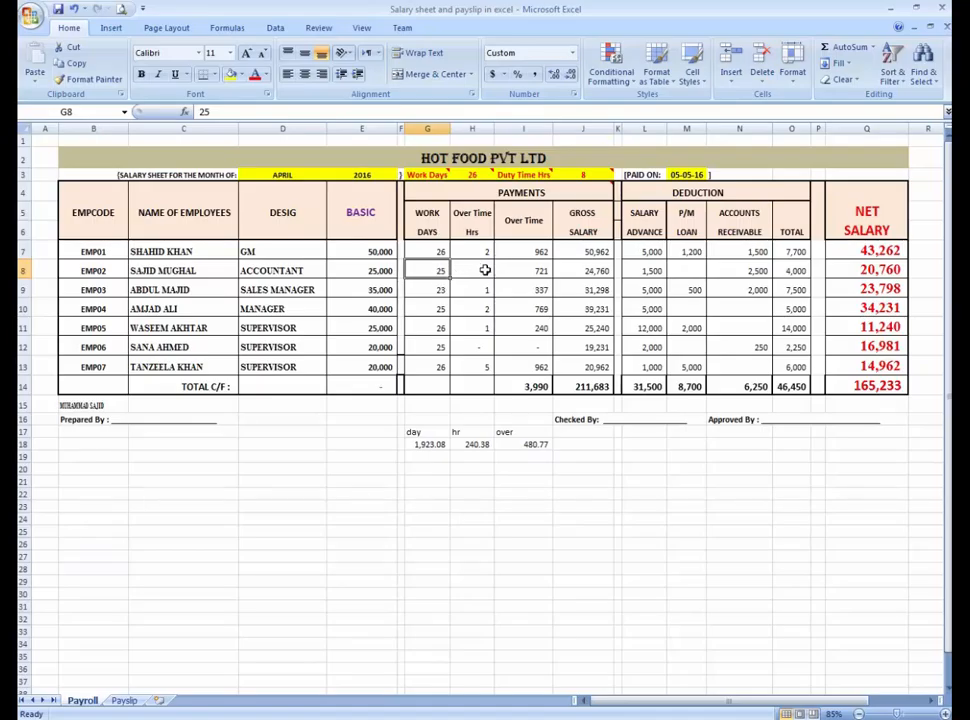
pyautogui.click(538, 272)
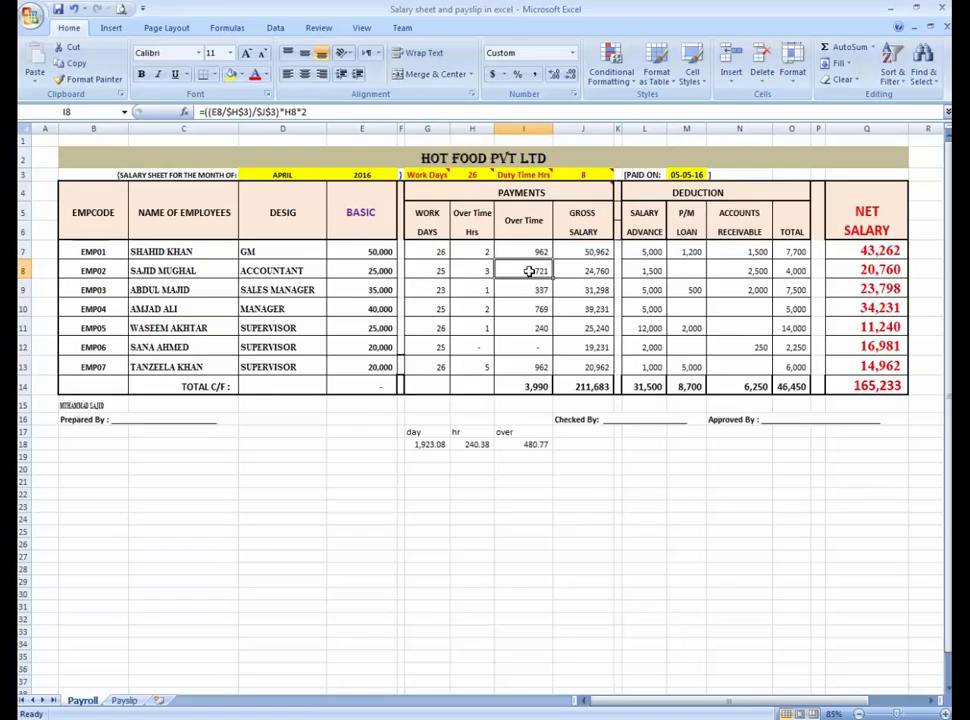
pyautogui.click(594, 272)
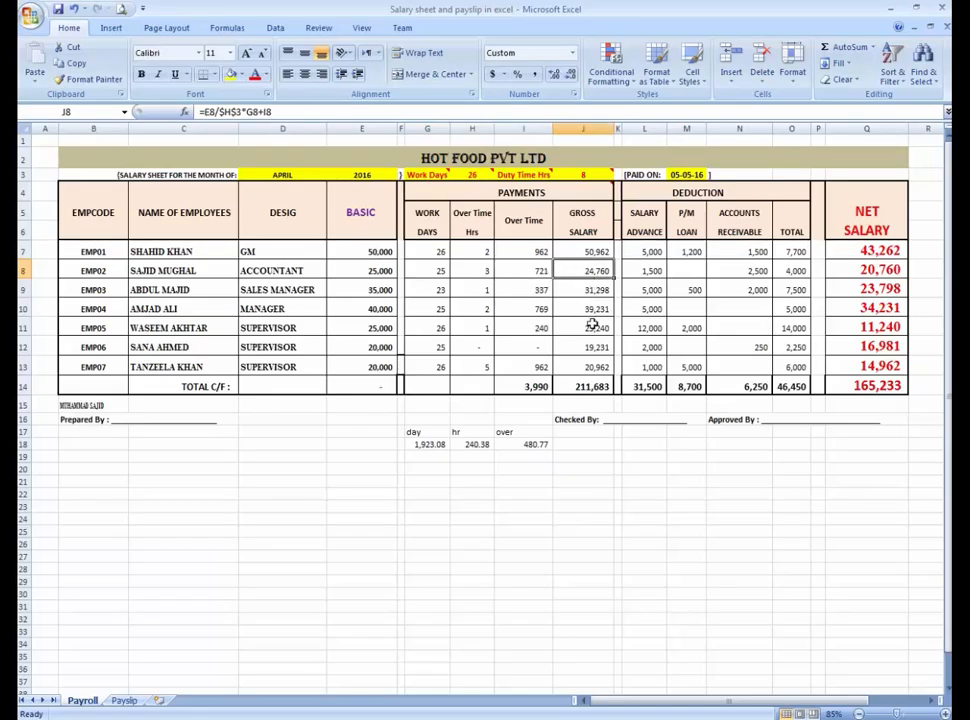
pyautogui.click(628, 457)
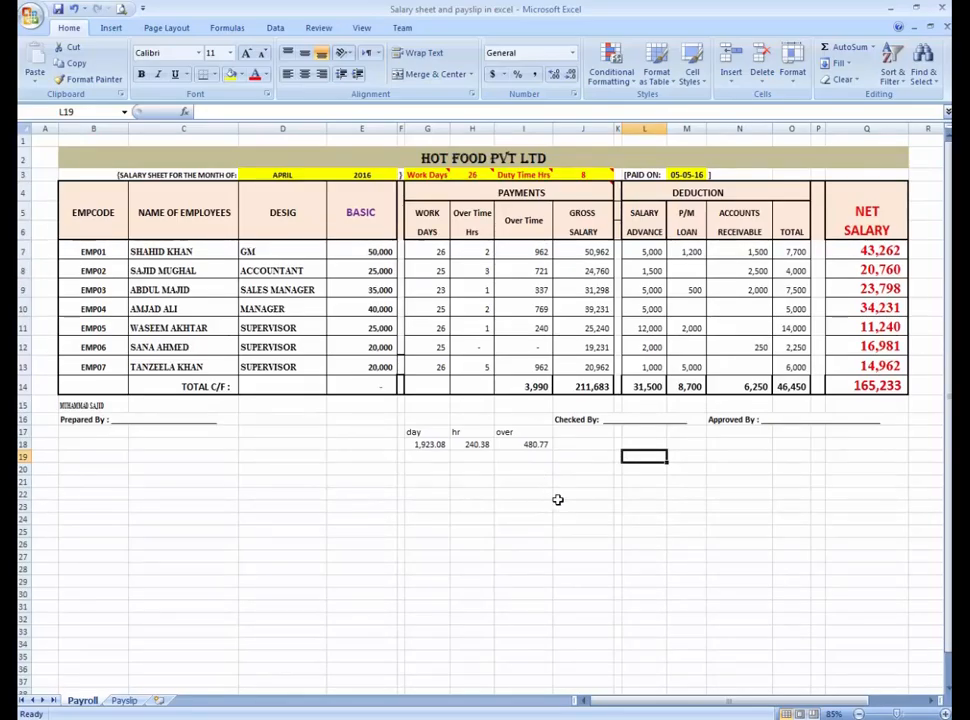
# Examine the Over Time formulas in I7 through I11, returning to the first employee's formula in I7.
pyautogui.click(526, 252)
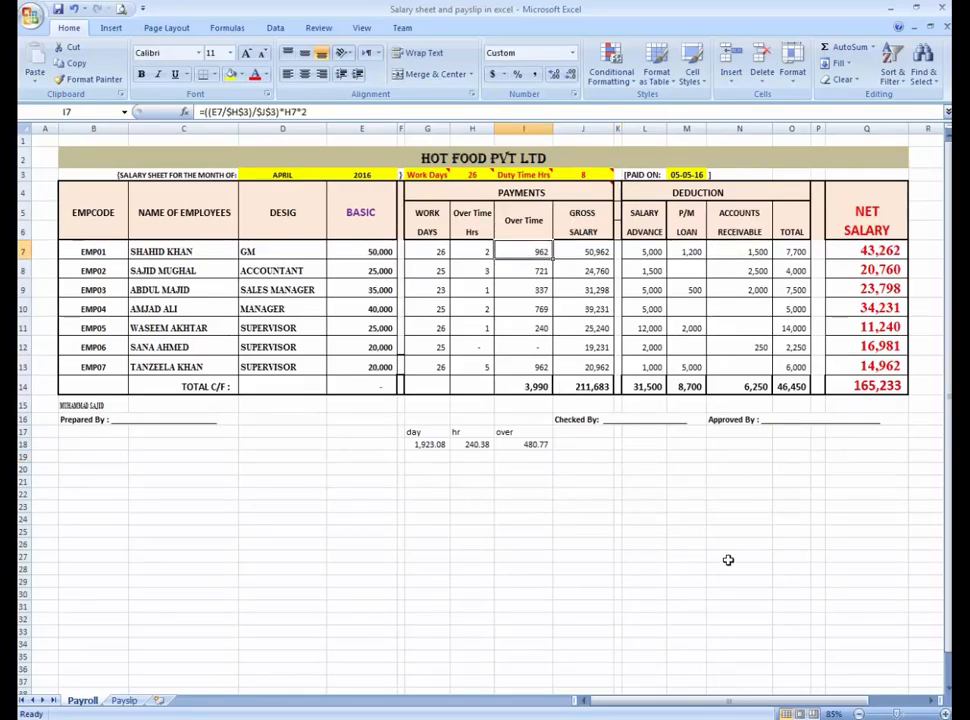
pyautogui.press('F2')
pyautogui.press('Return')
pyautogui.press('F2')
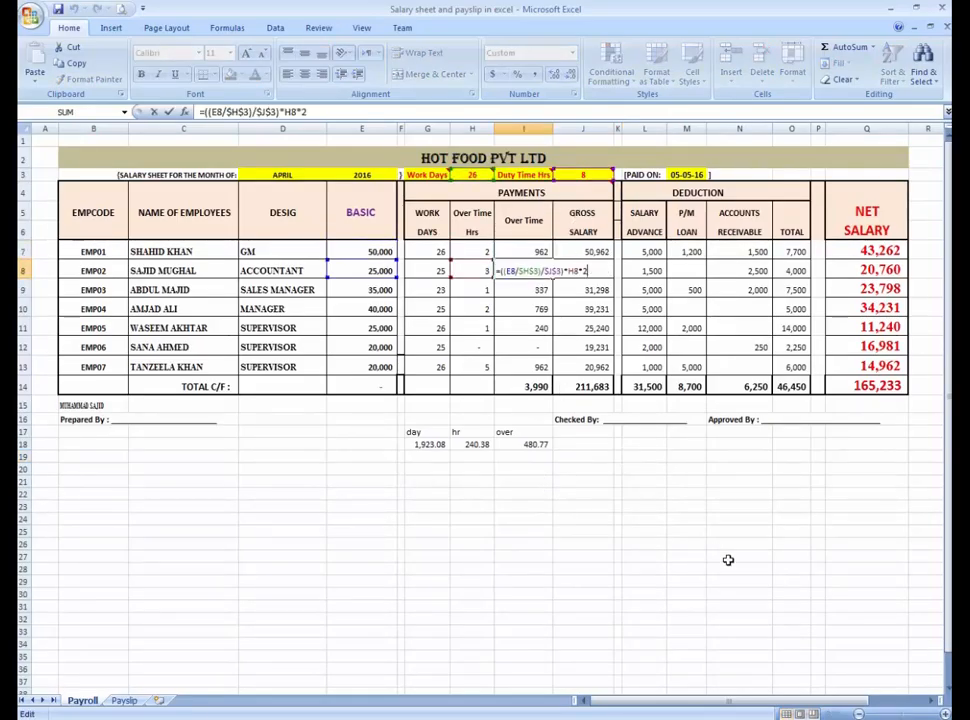
pyautogui.press('Return')
pyautogui.press('Return')
pyautogui.press('F2')
pyautogui.press('Return')
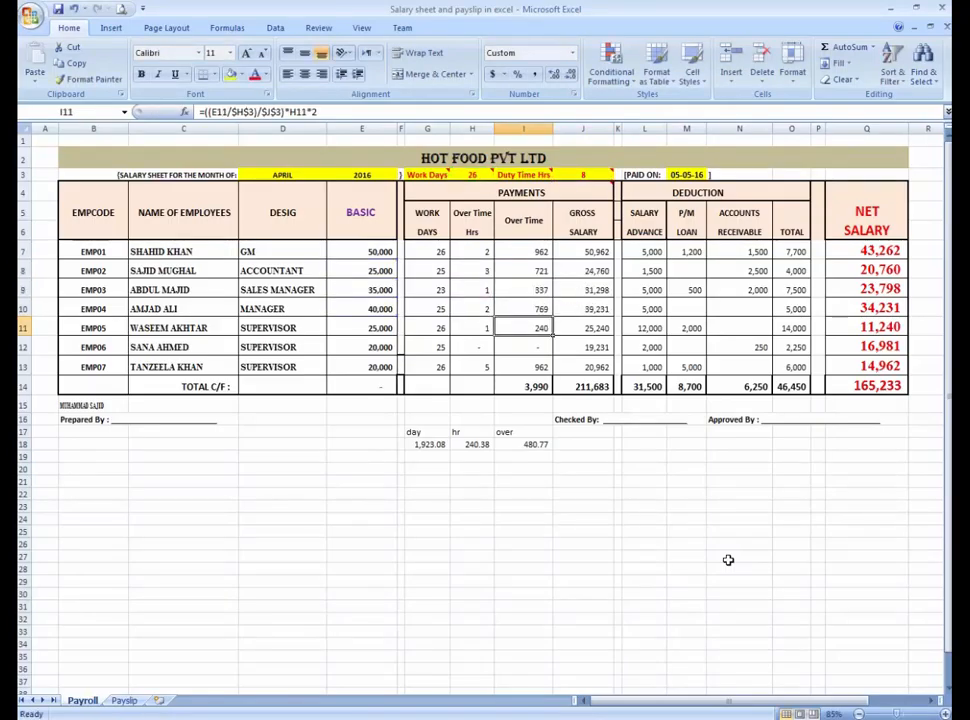
pyautogui.press('F2')
pyautogui.press('Return')
pyautogui.press('Up')
pyautogui.press('Up')
pyautogui.press('Up')
pyautogui.press('Up')
pyautogui.press('Up')
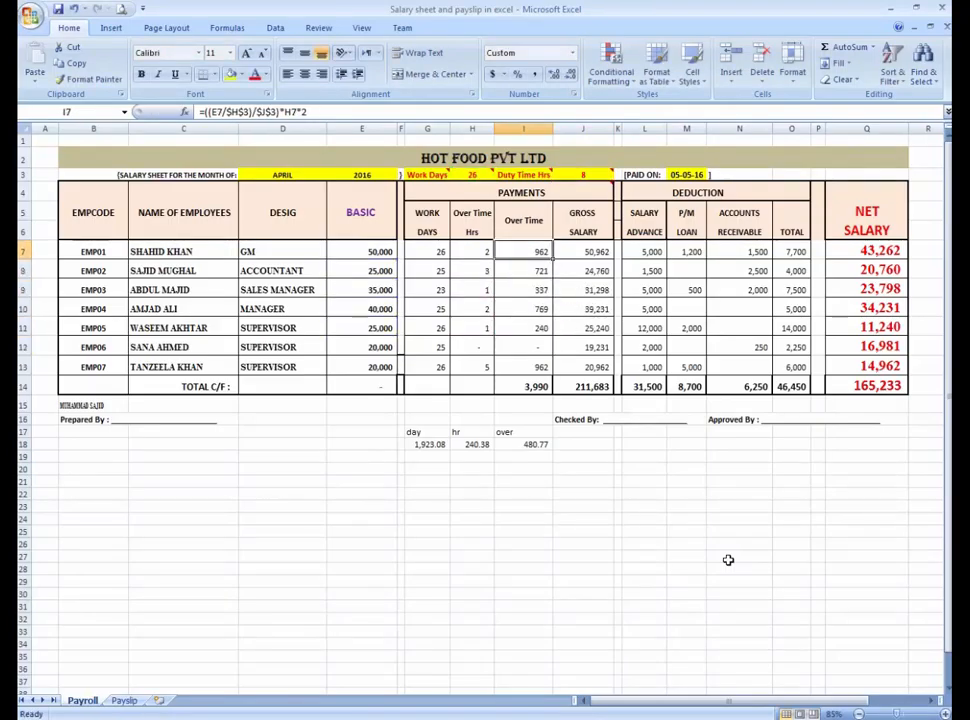
pyautogui.press('F2')
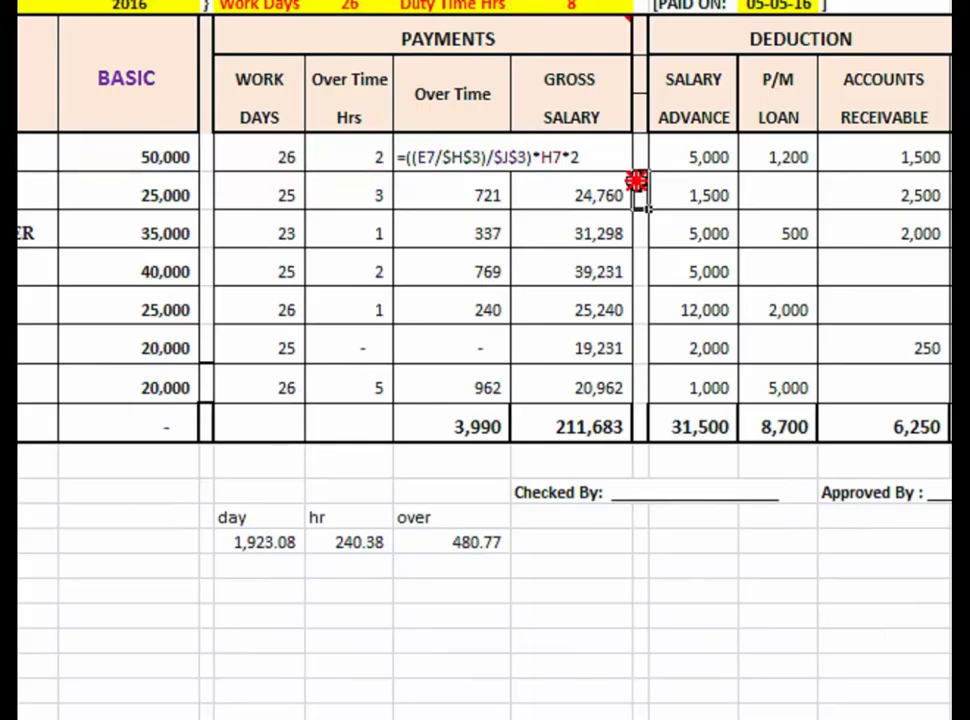
# Undo the accidental overwrite of EMP01's Gross Salary in J7 and examine the cell's formula.
pyautogui.click(600, 160)
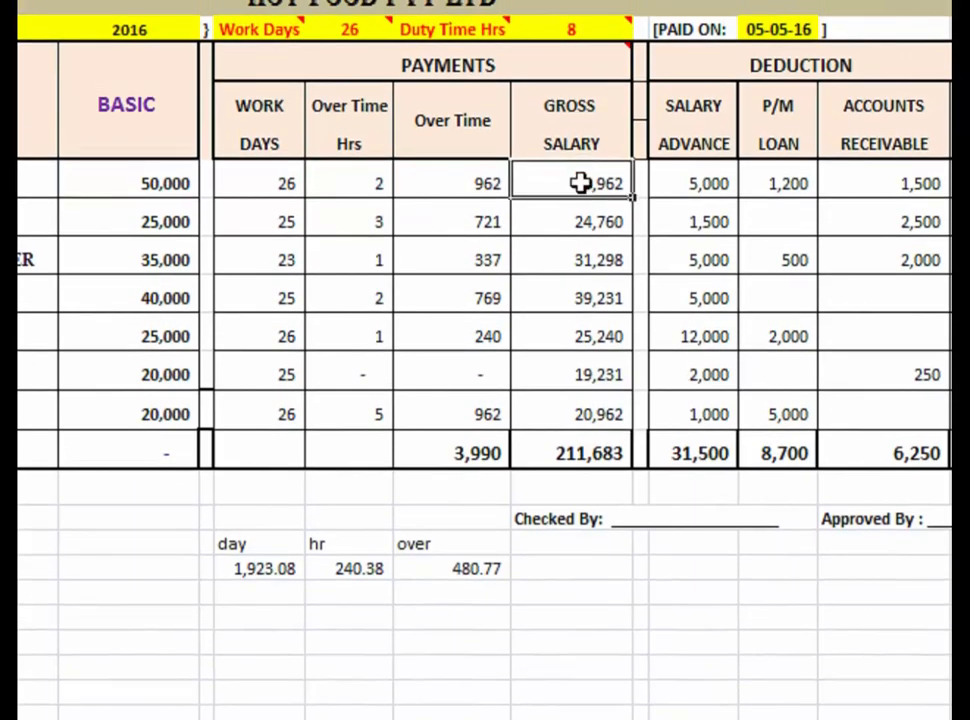
pyautogui.write('SALARY')
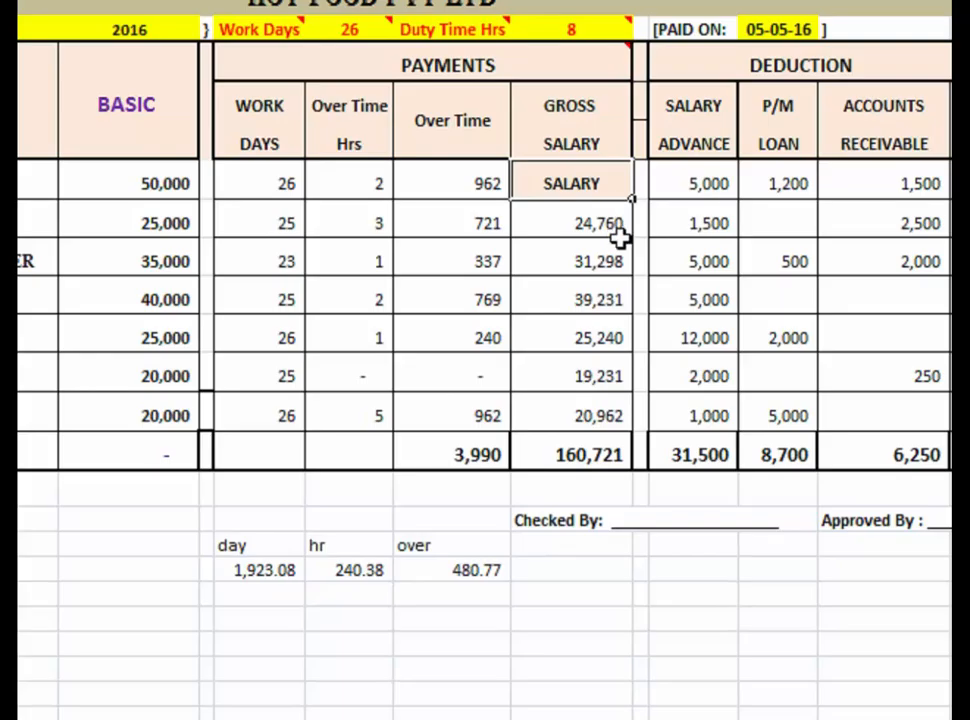
pyautogui.hotkey('ctrl', 'z')
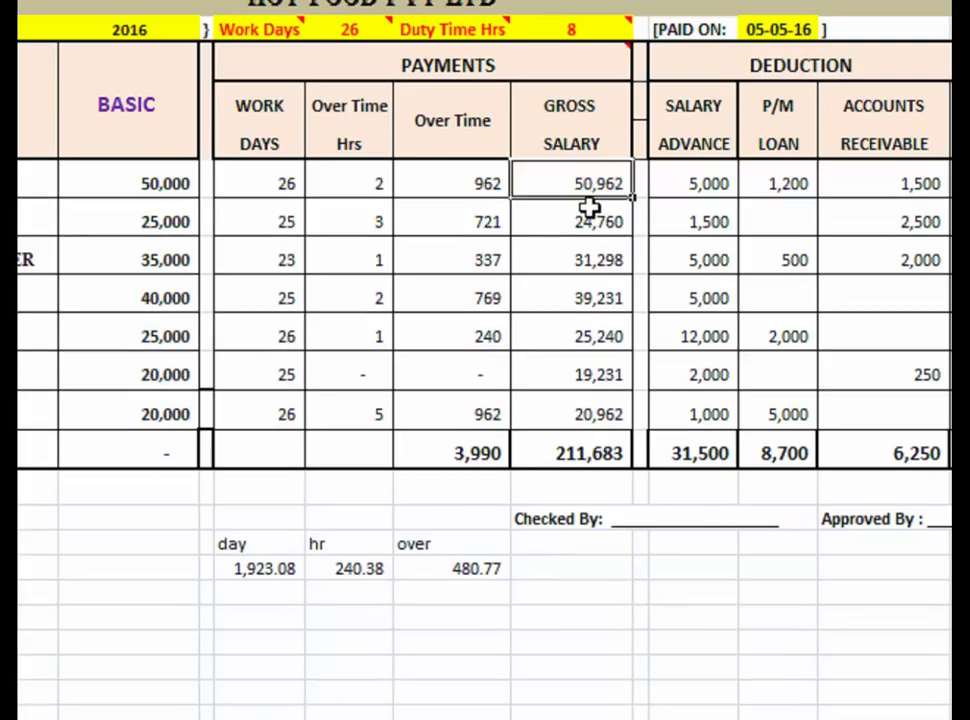
pyautogui.press('F2')
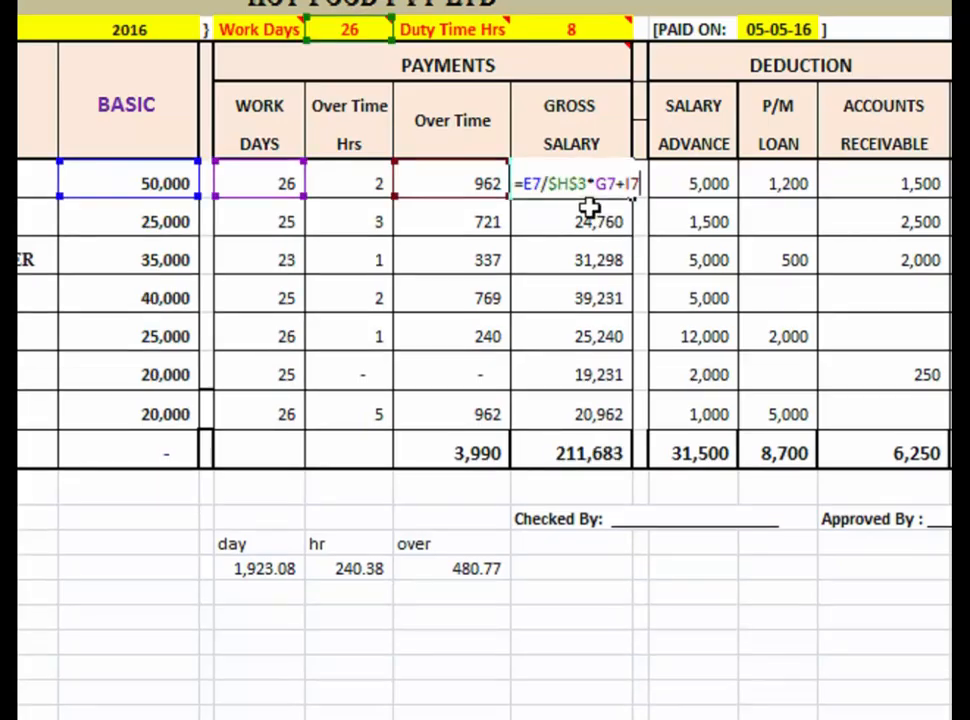
pyautogui.press('Escape')
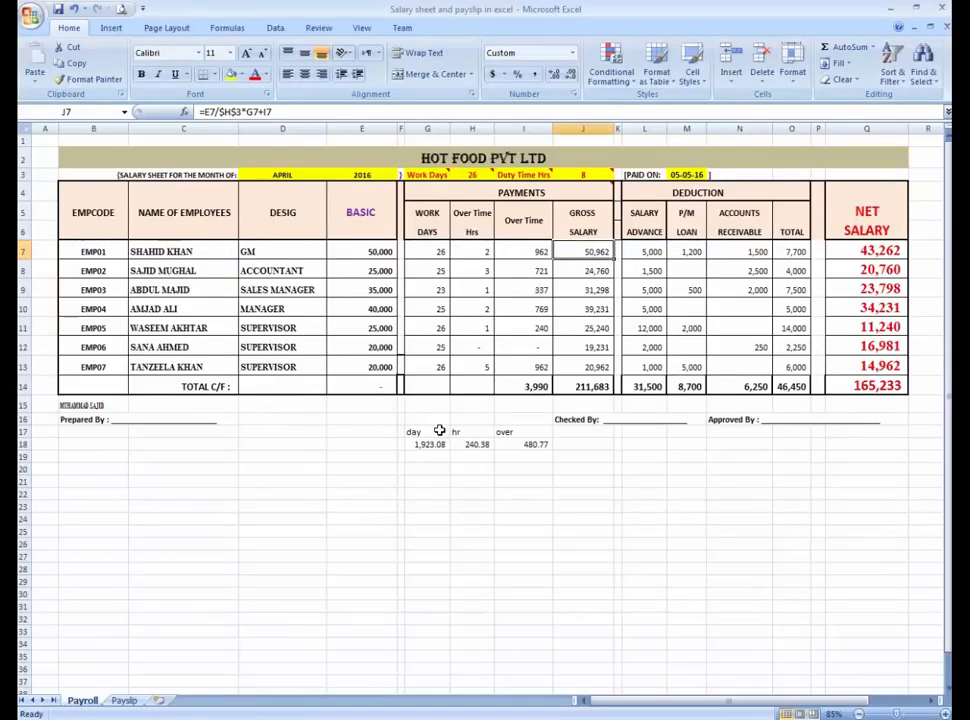
# Clear the scratch day, hr and over calculations in G17:I20 below the salary table.
pyautogui.moveTo(414, 430); pyautogui.dragTo(547, 478)
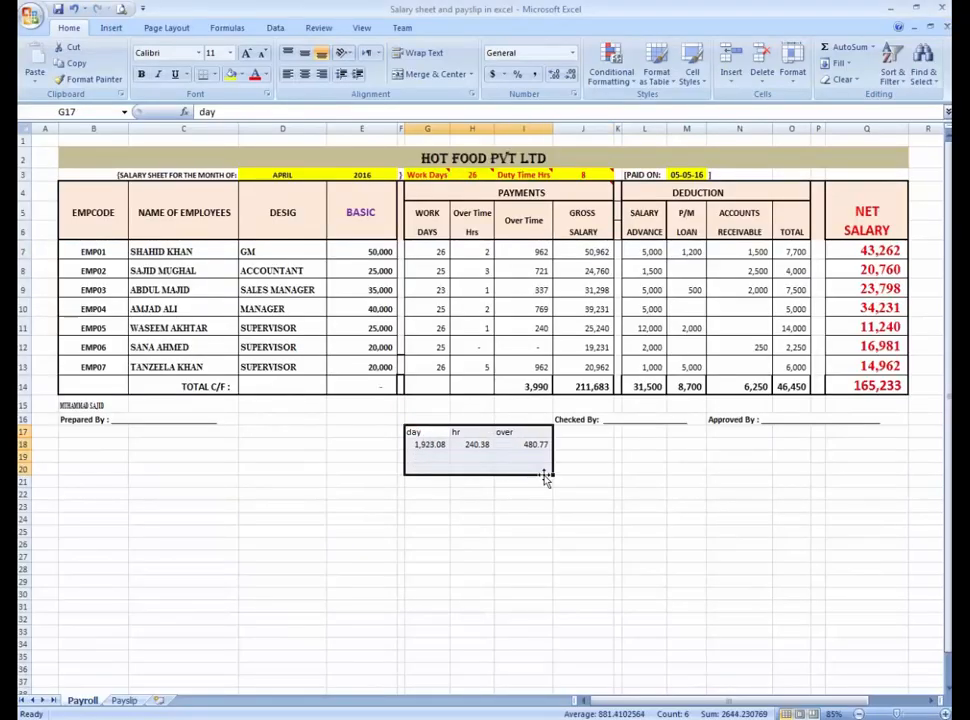
pyautogui.press('Delete')
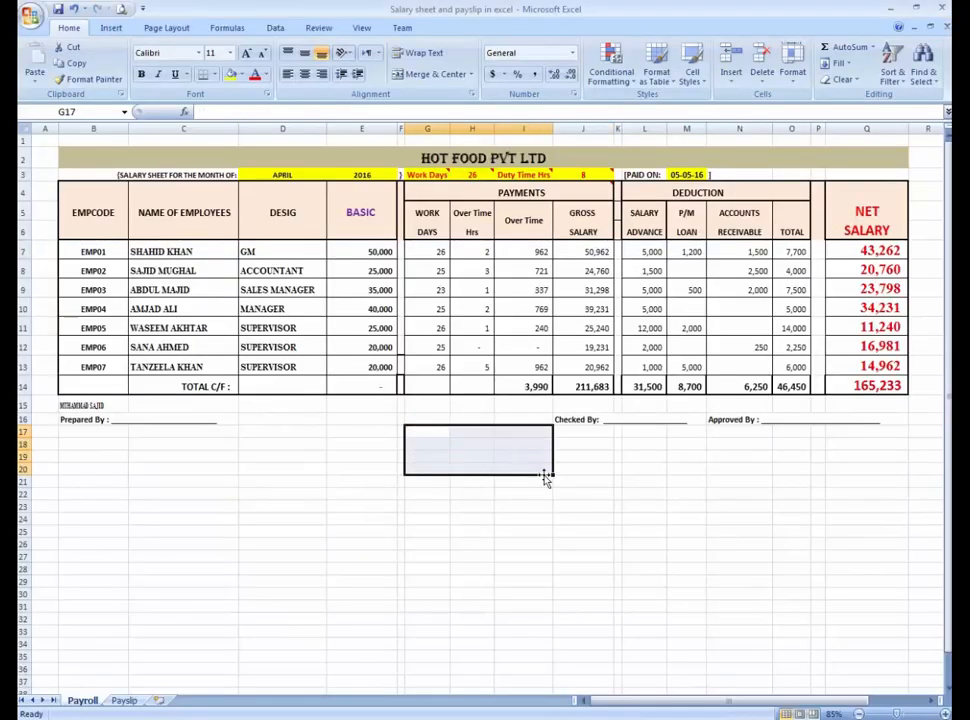
# Set Duty Time Hrs in J3 to 10 and check the Over Time formula for EMP02 in I8.
pyautogui.click(603, 305)
pyautogui.press('Up')
pyautogui.press('Up')
pyautogui.press('Up')
pyautogui.press('Up')
pyautogui.press('Up')
pyautogui.press('Up')
pyautogui.press('Up')
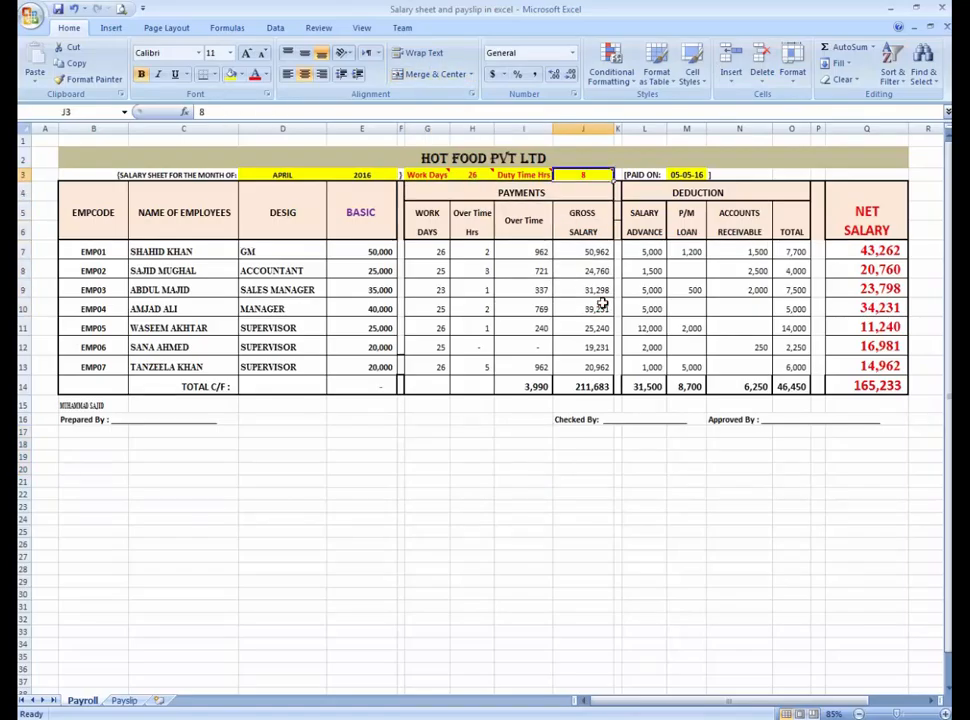
pyautogui.write('10')
pyautogui.press('Return')
pyautogui.press('Up')
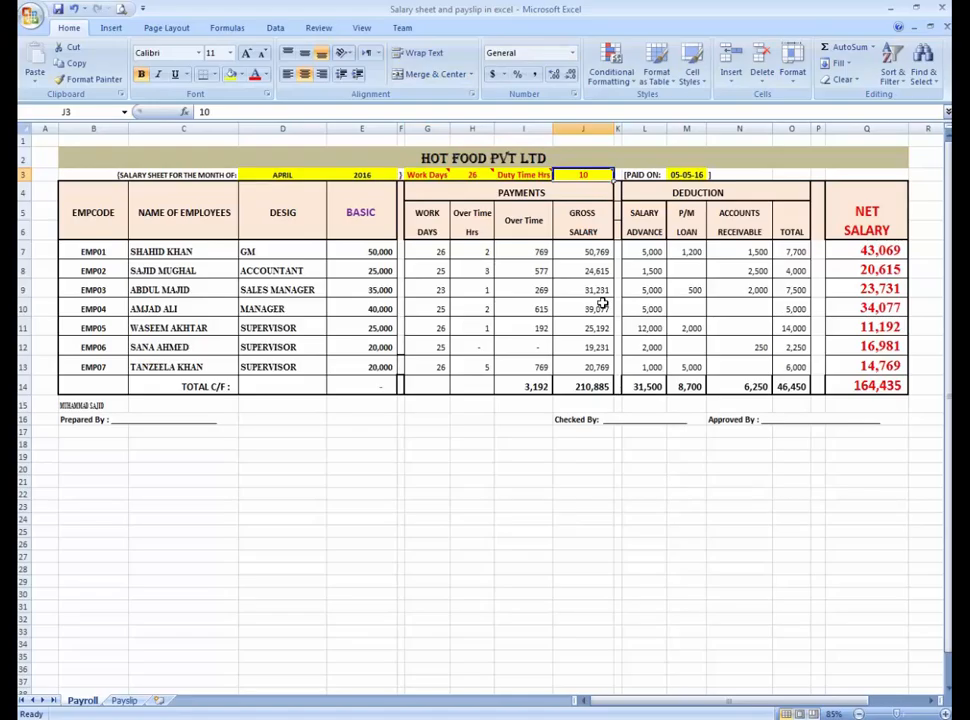
pyautogui.click(527, 270)
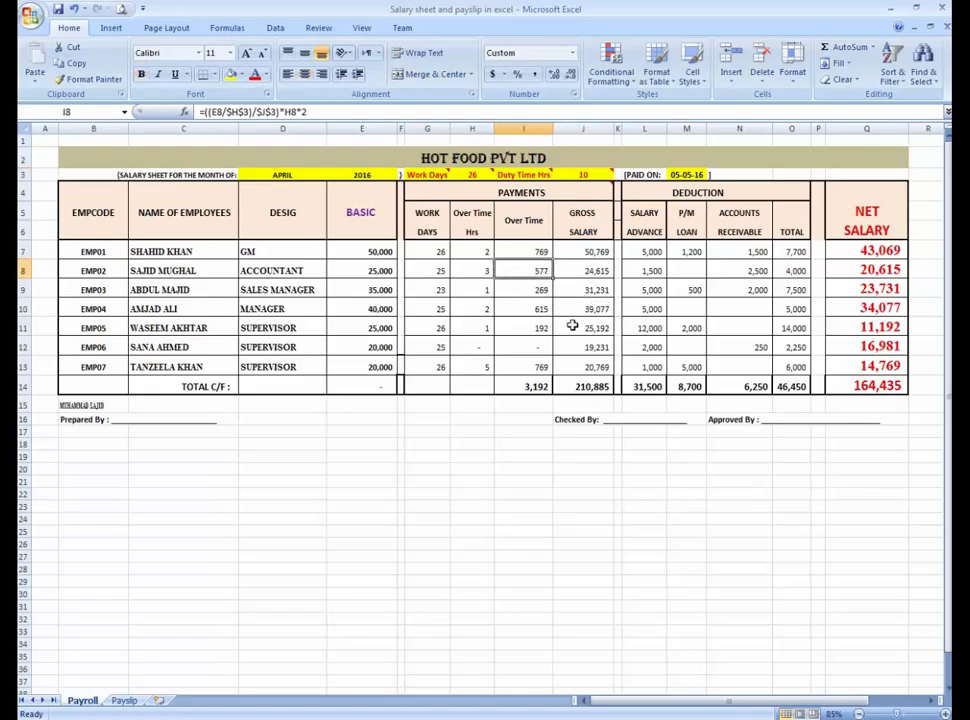
# Set Duty Time Hrs in J3 to 12 to test the overtime calculation.
pyautogui.click(580, 175)
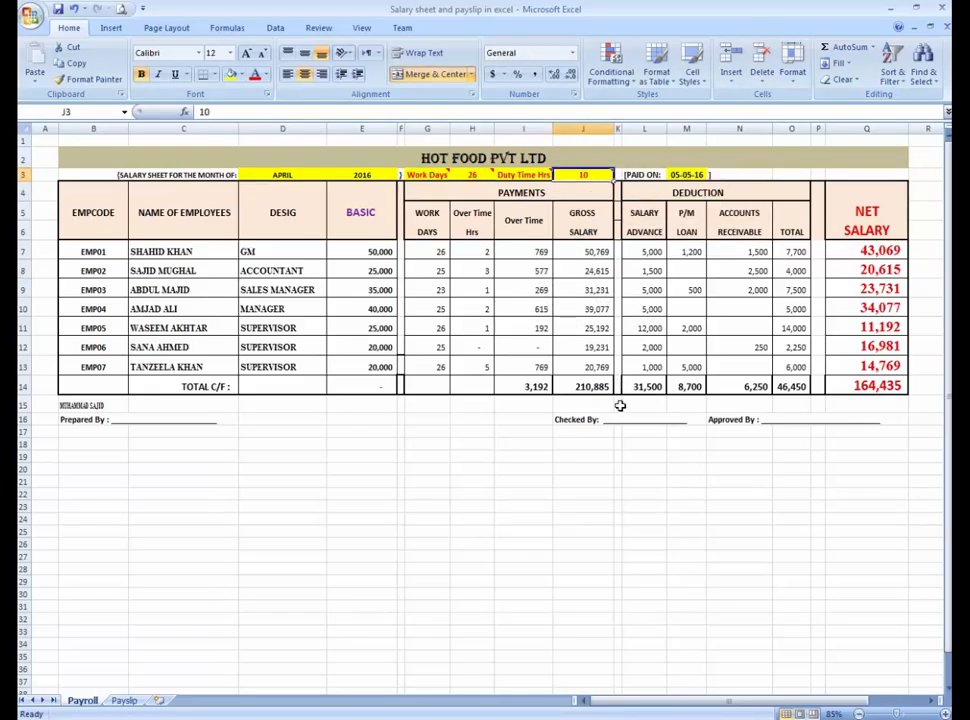
pyautogui.press('Down')
pyautogui.press('Up')
pyautogui.write('12')
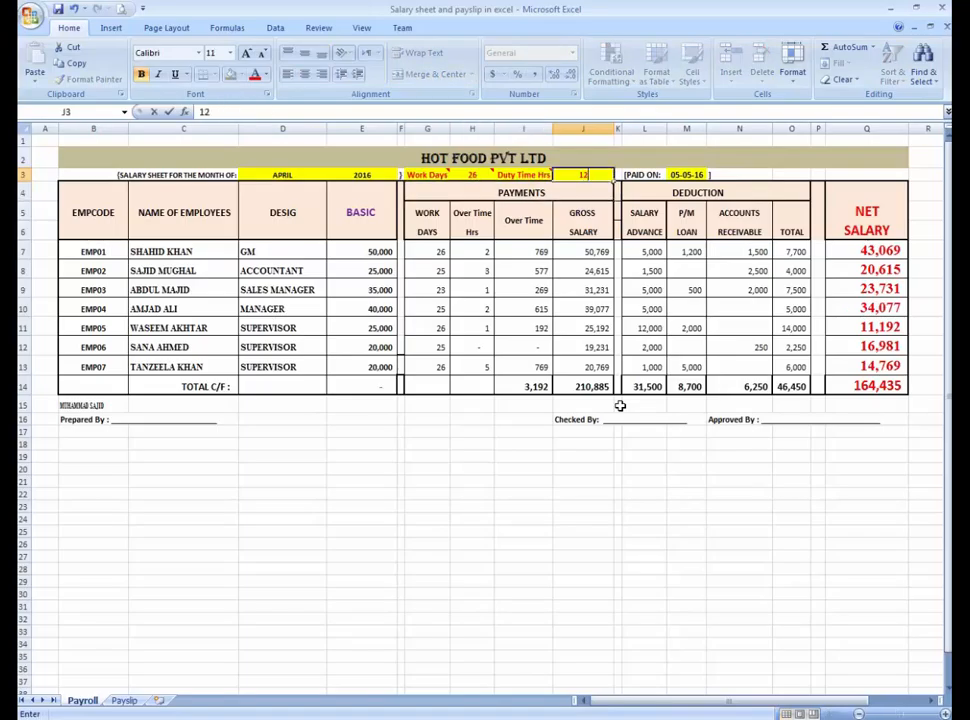
pyautogui.press('Return')
pyautogui.press('Up')
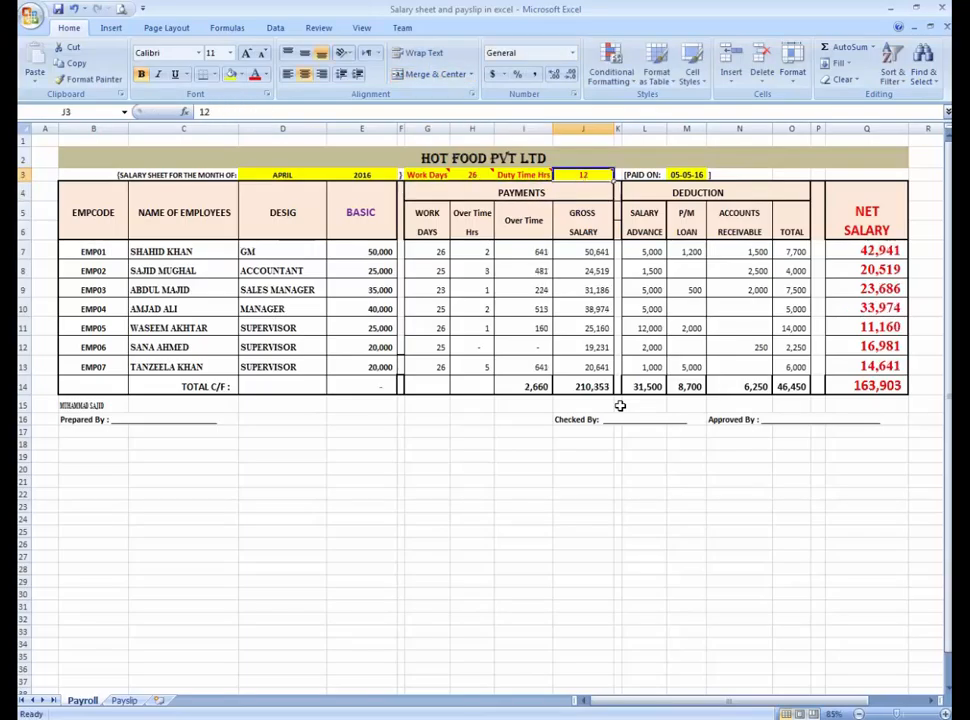
# Restore Duty Time Hrs in J3 to 8 and check EMP03's Over Time cell.
pyautogui.write('8')
pyautogui.press('Return')
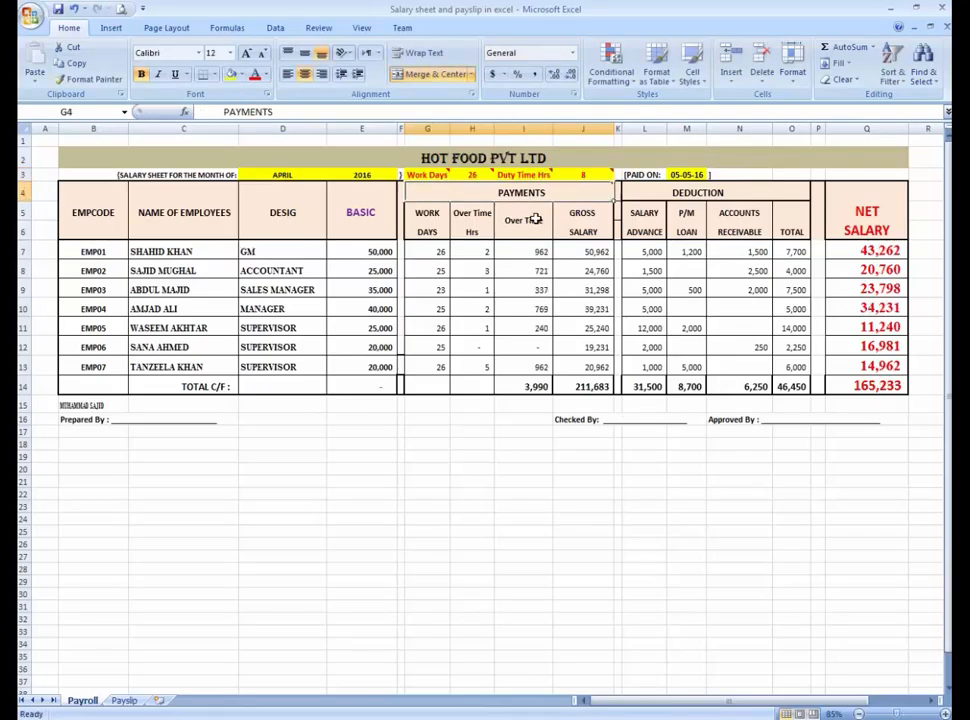
pyautogui.click(540, 286)
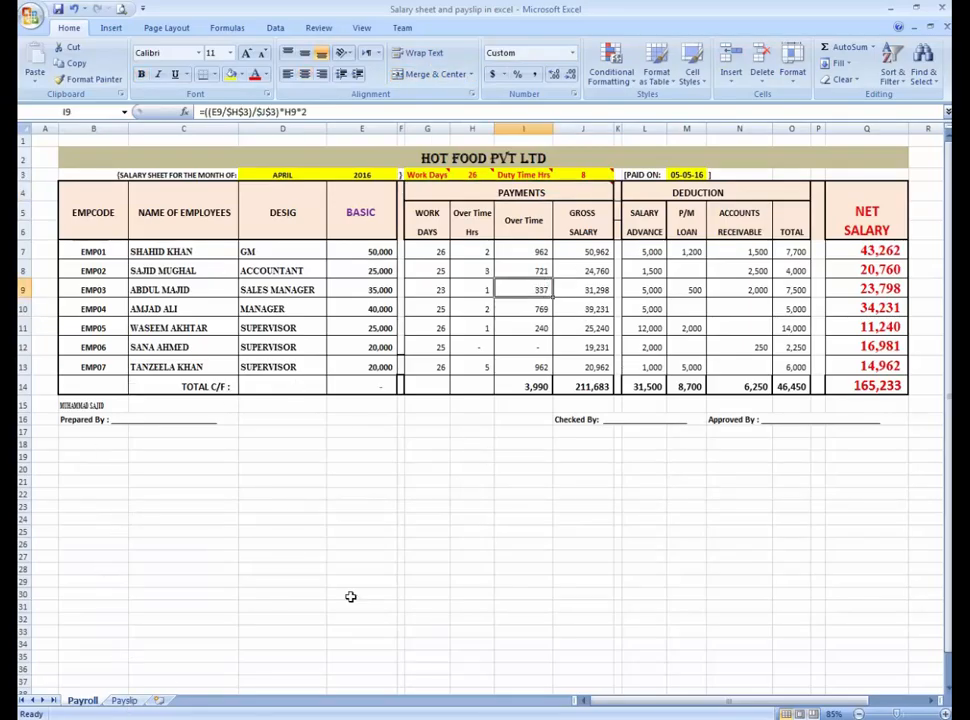
# Review the slips on the Payslip sheet and the VLOOKUP formula for EMP01's Salary Wages/Allowance in F10.
pyautogui.click(124, 701)
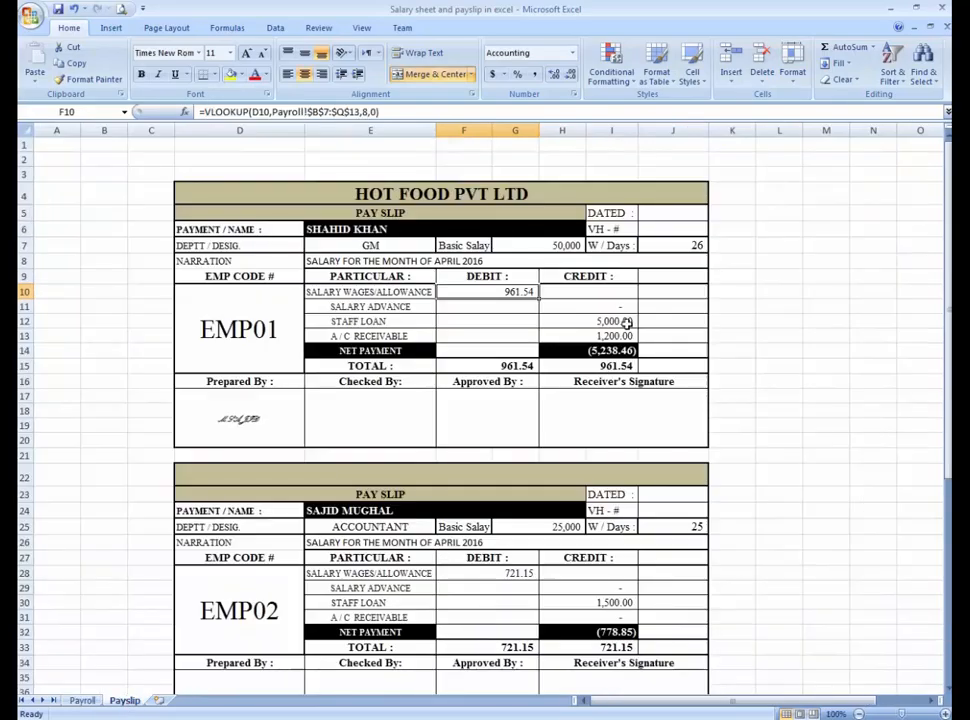
pyautogui.scroll(-2, 683, 426)
pyautogui.scroll(-2, 683, 426)
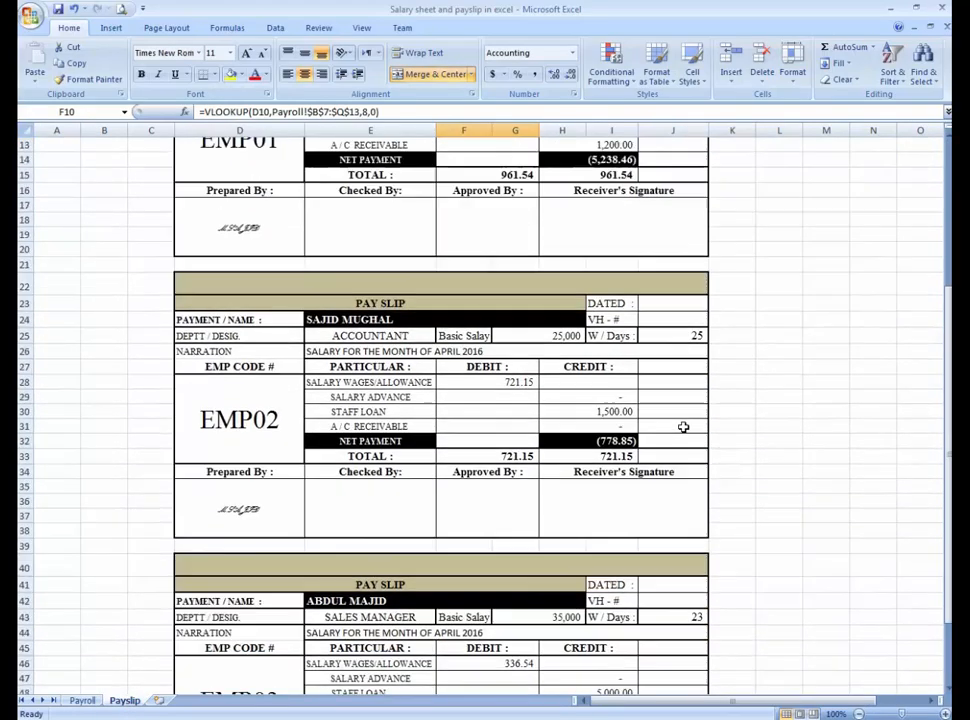
pyautogui.scroll(4, 683, 426)
pyautogui.click(390, 292)
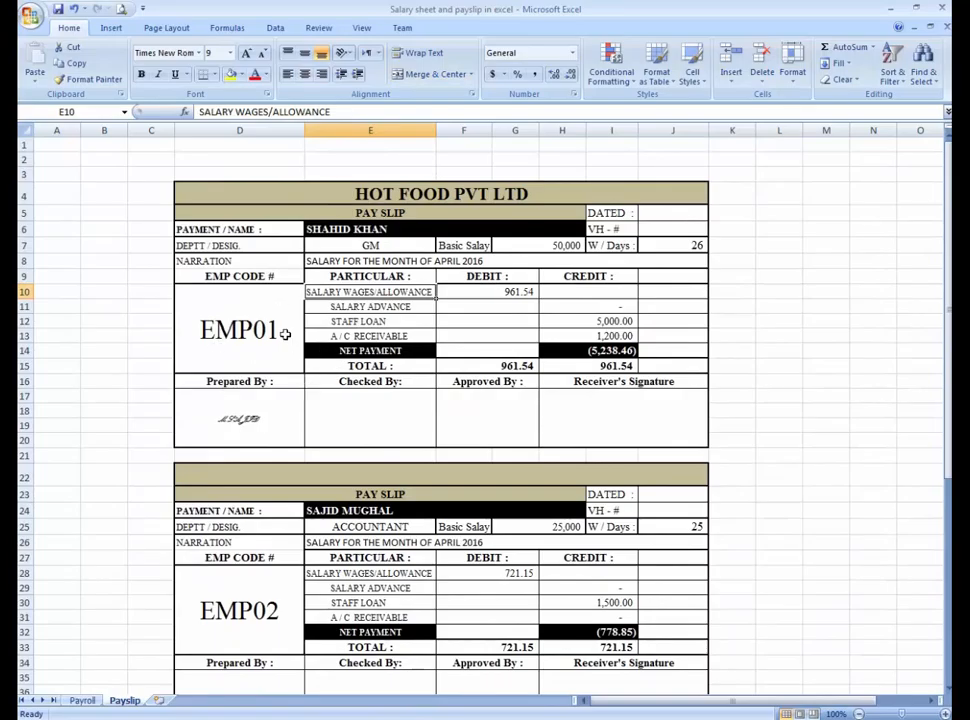
pyautogui.click(255, 316)
pyautogui.click(410, 292)
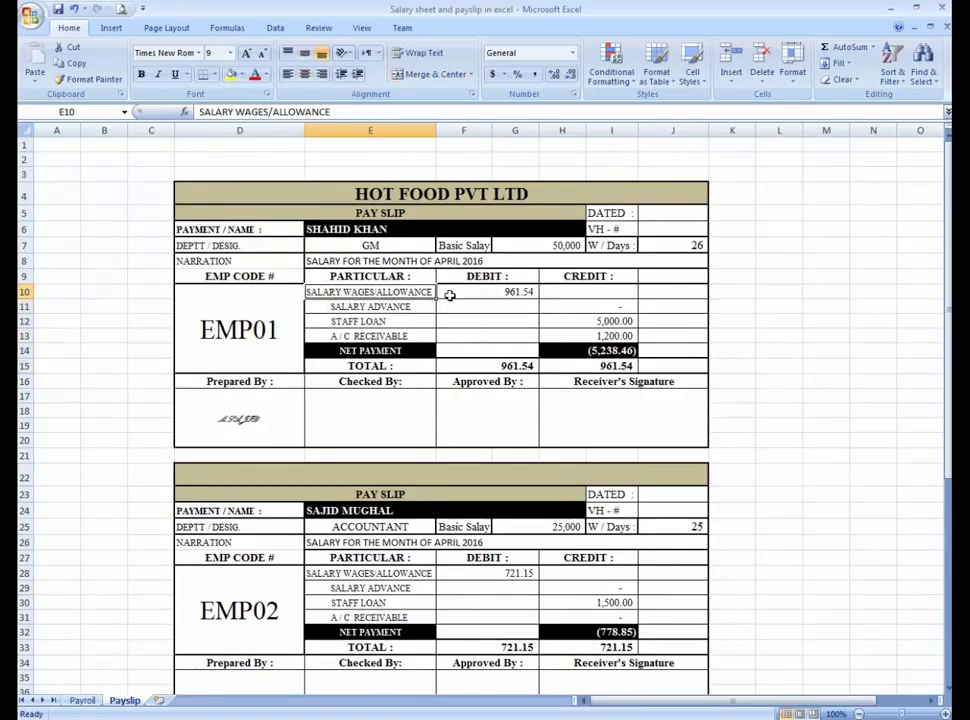
pyautogui.click(500, 292)
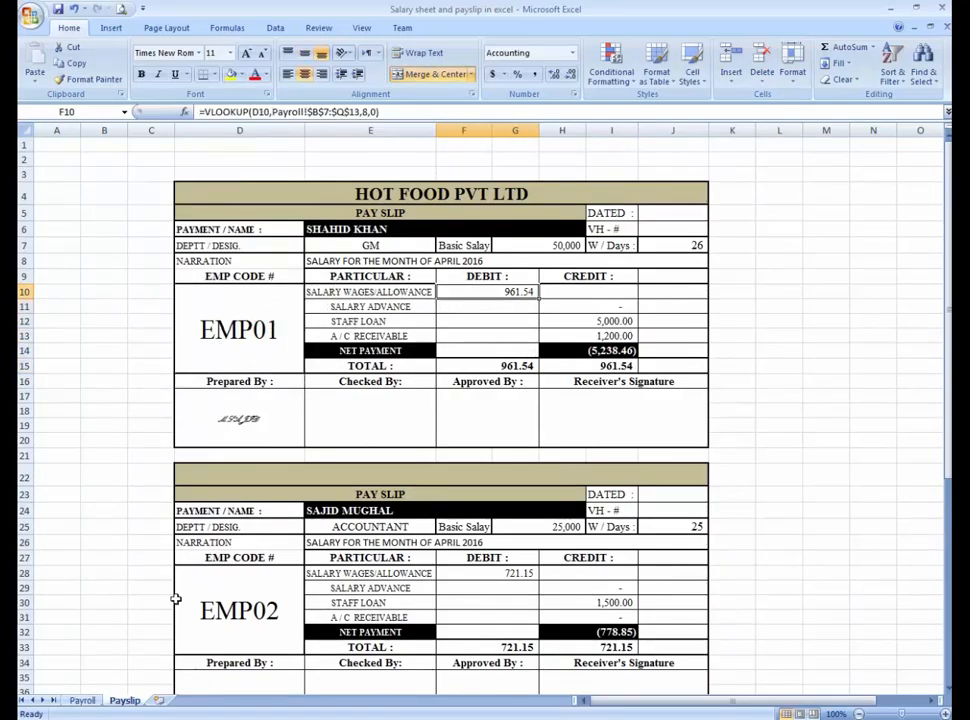
# Count the Payroll sheet's columns along EMP01's row from EMPCODE to Gross Salary to find its lookup index.
pyautogui.click(84, 700)
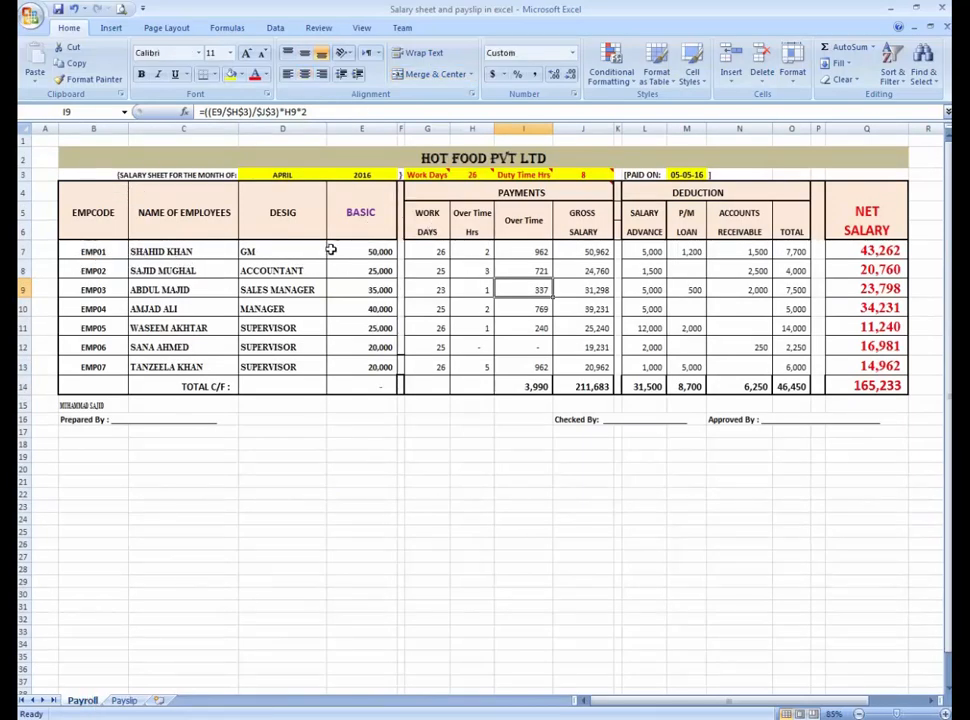
pyautogui.click(93, 251)
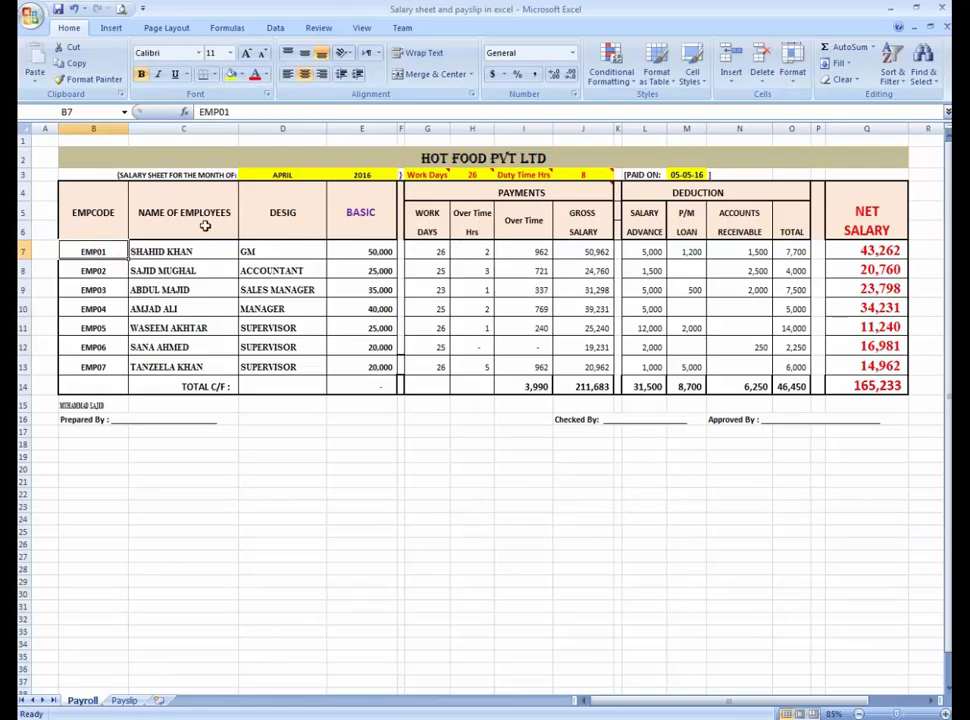
pyautogui.click(253, 251)
pyautogui.click(378, 251)
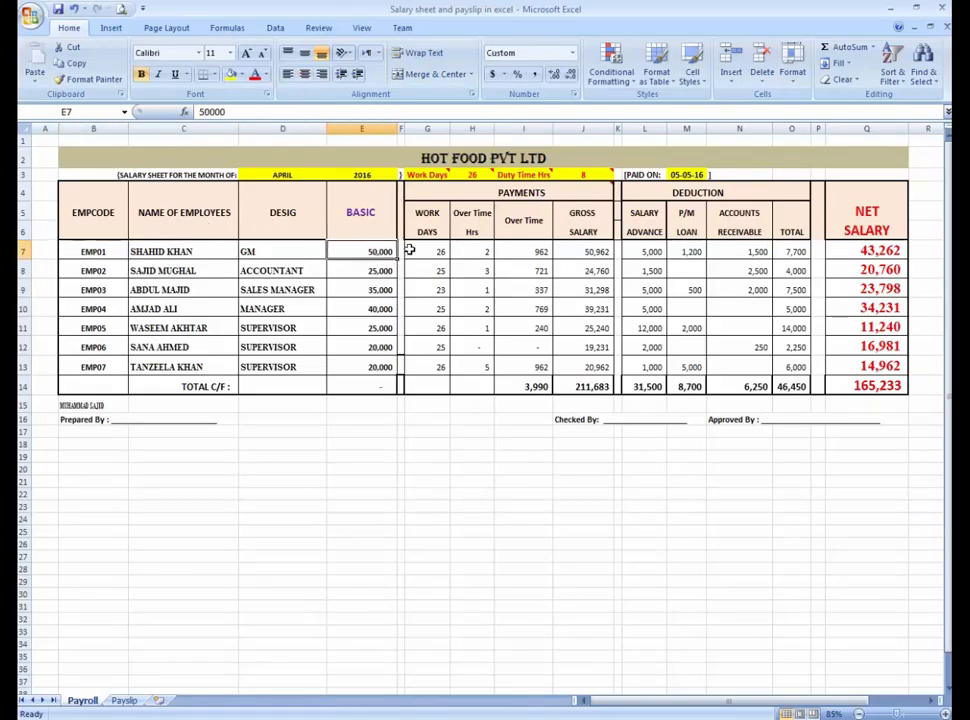
pyautogui.click(400, 251)
pyautogui.click(422, 253)
pyautogui.click(466, 253)
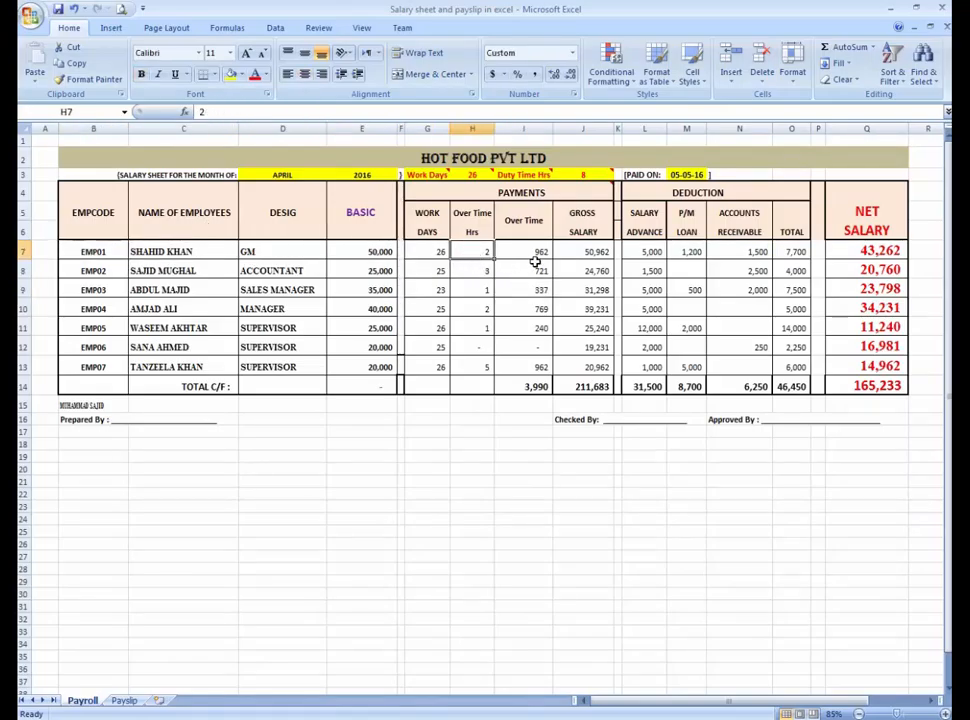
pyautogui.click(533, 258)
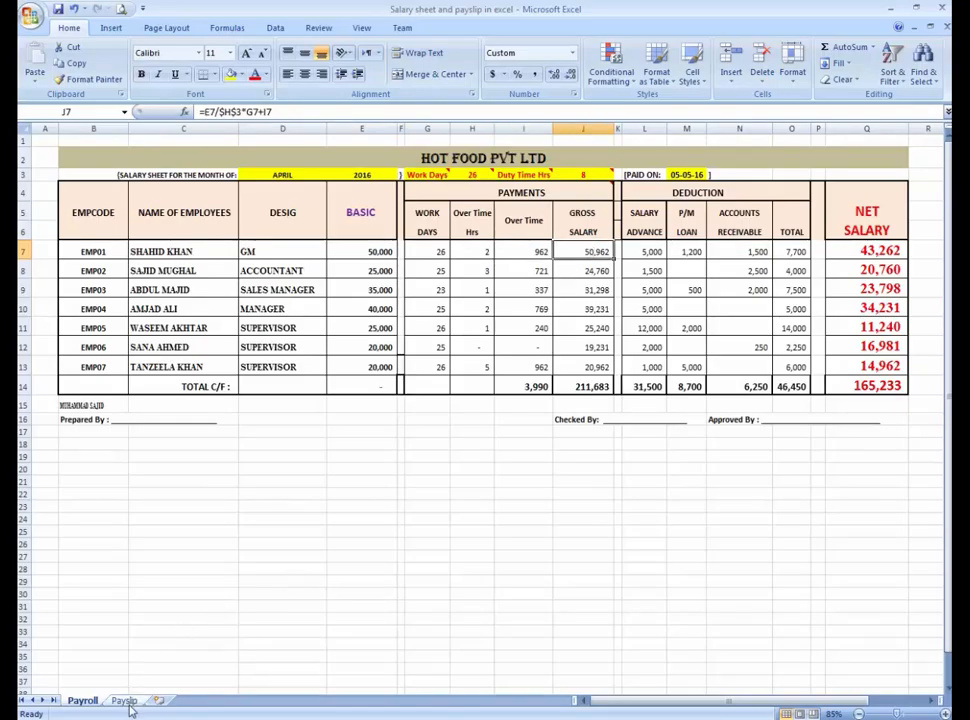
# On the Payslip sheet, change the column index in F10's VLOOKUP to 9 for EMP01's Salary Wages/Allowance.
pyautogui.click(124, 700)
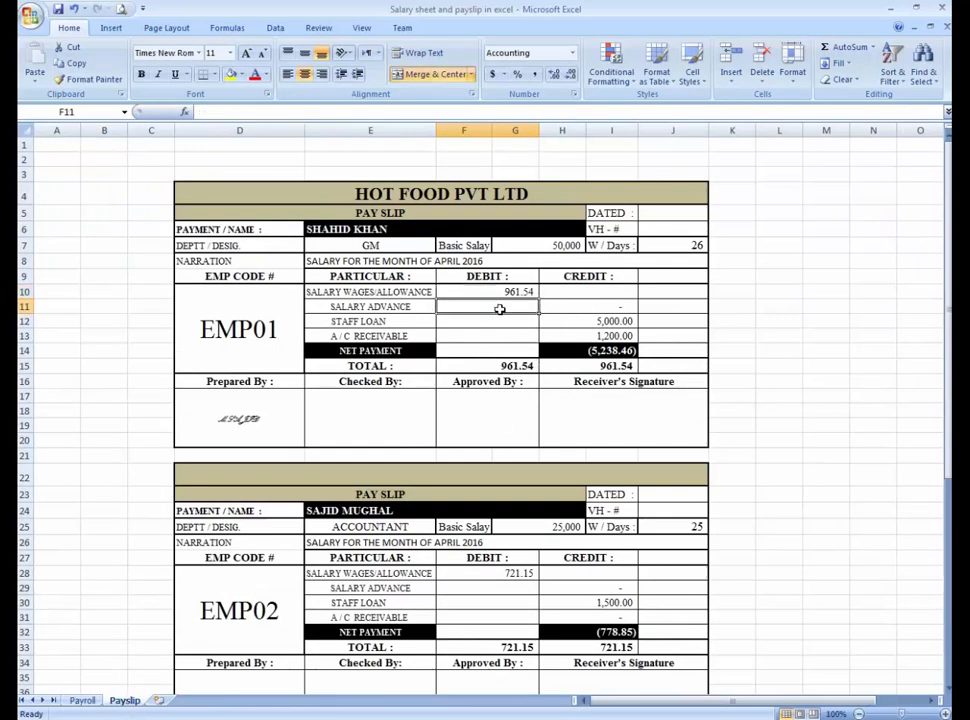
pyautogui.press('F2')
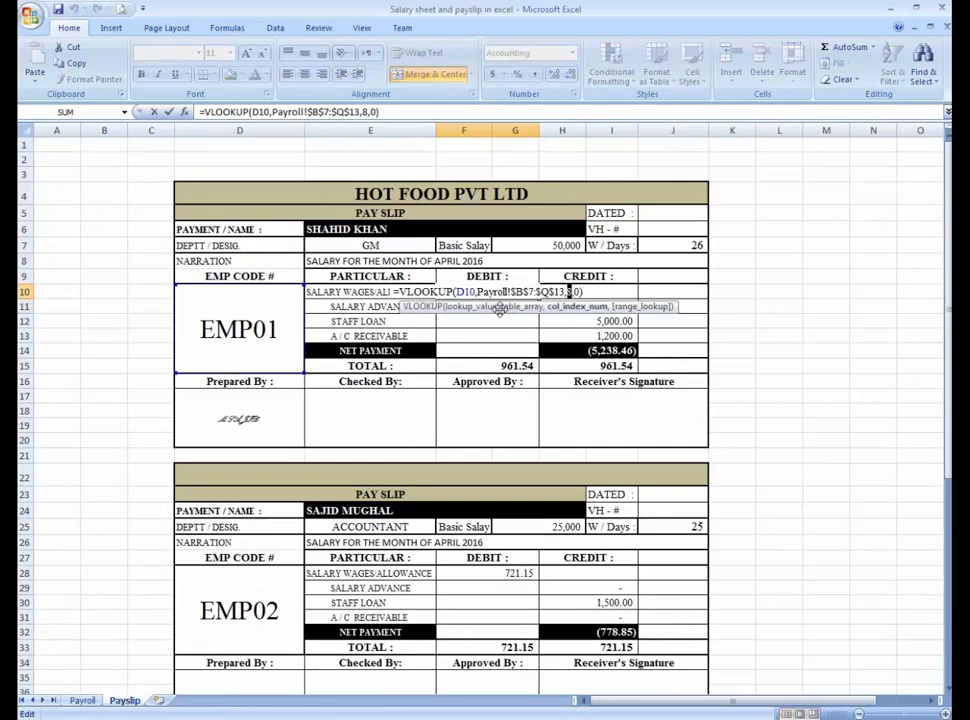
pyautogui.write('9')
pyautogui.press('Return')
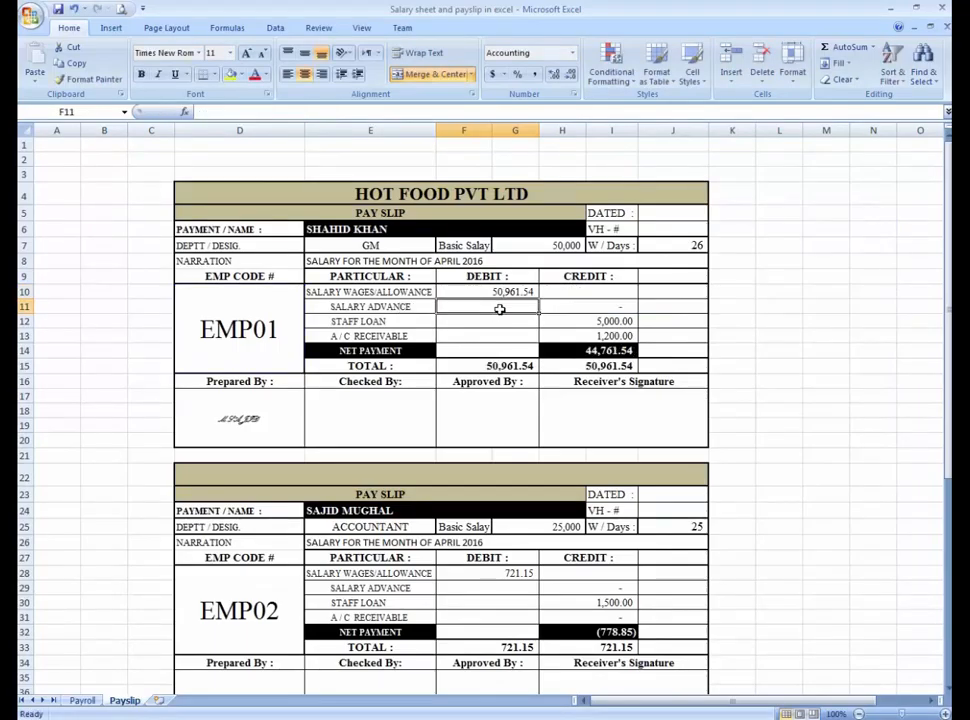
# On the Payslip sheet, change the column index in H11's VLOOKUP to 11 for EMP01's Salary Advance.
pyautogui.press('Right')
pyautogui.press('Down')
pyautogui.press('Up')
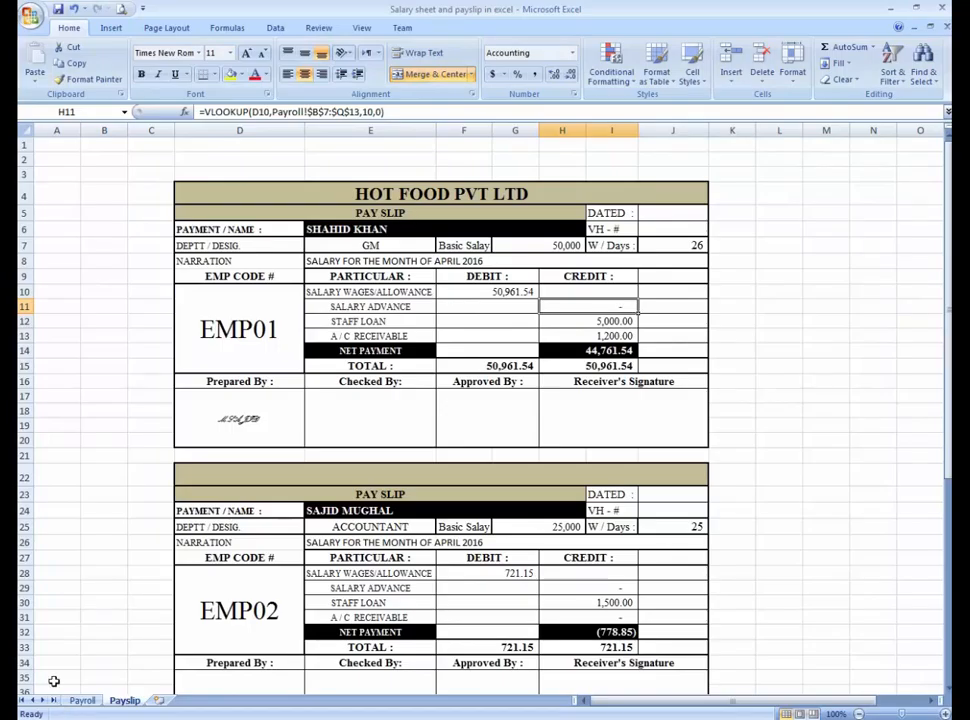
pyautogui.click(82, 700)
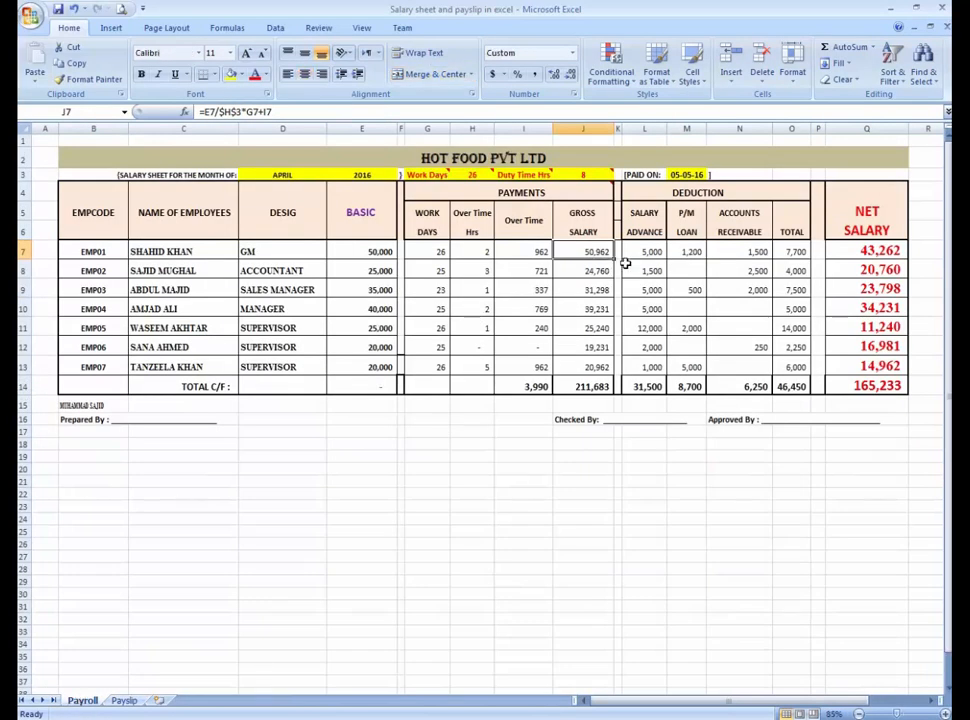
pyautogui.click(124, 701)
pyautogui.press('F2')
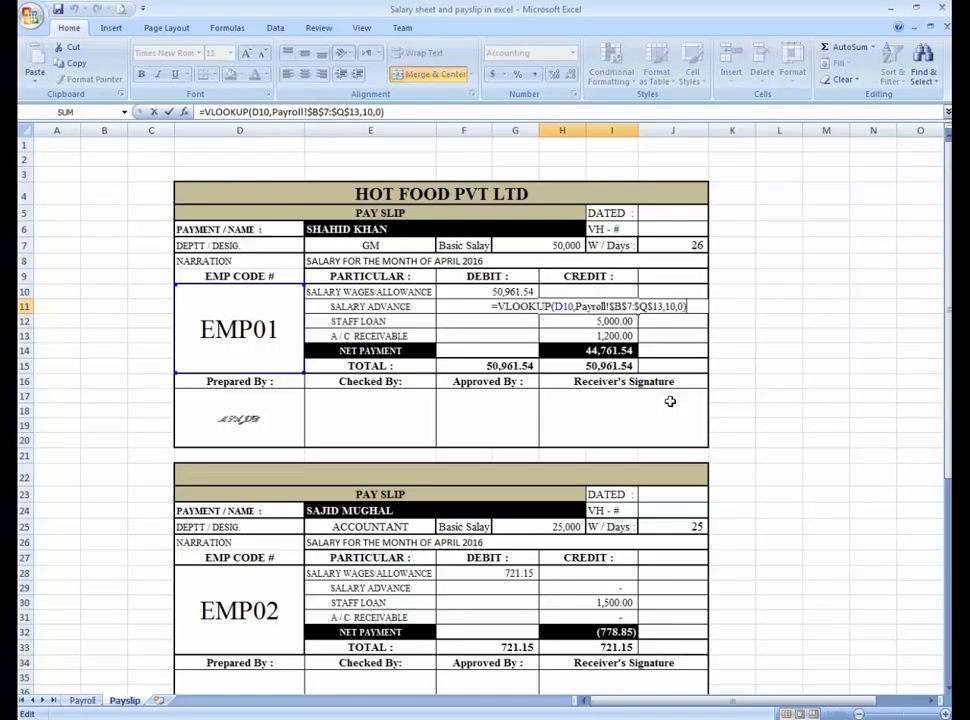
pyautogui.press('Return')
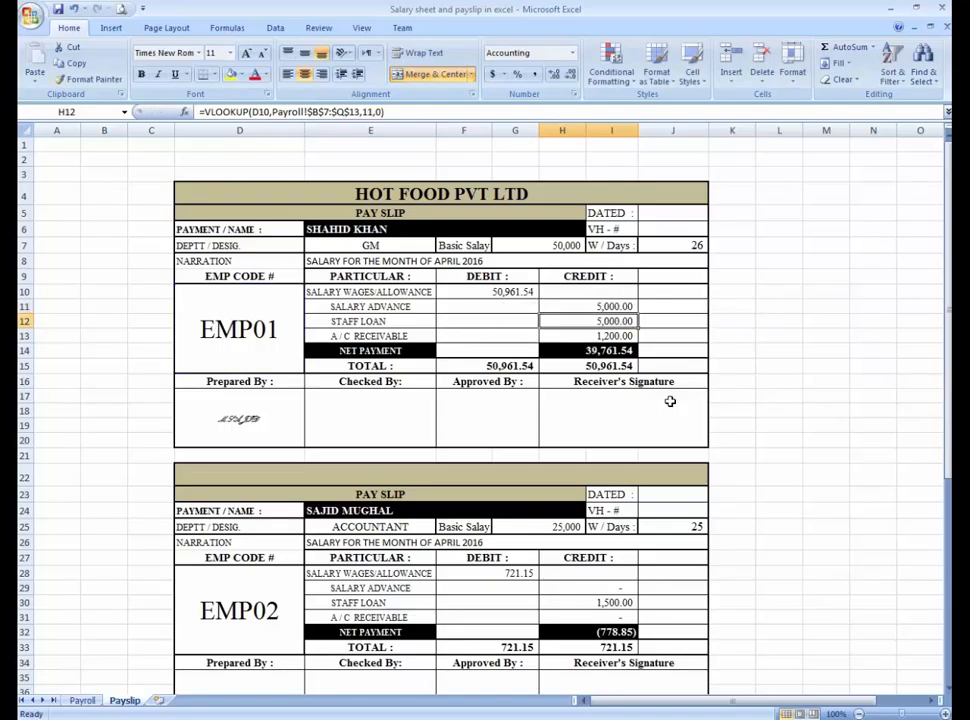
# Change the VLOOKUP column indexes to 12 in H12 for EMP01's Staff Loan and 13 in H13 for A/C Receivable.
pyautogui.press('F2')
pyautogui.press('Return')
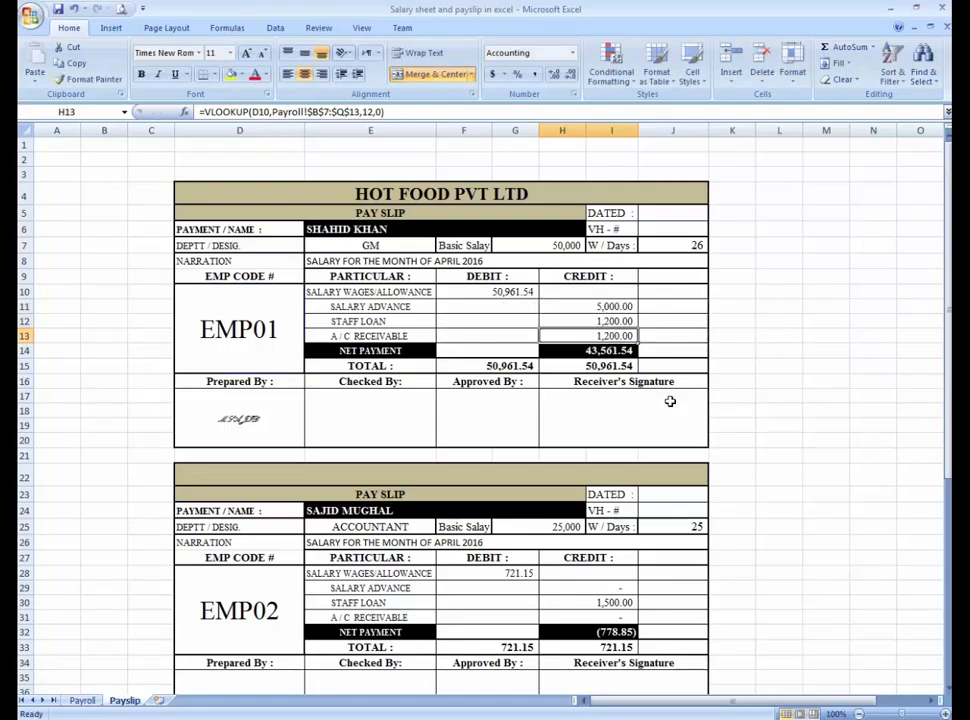
pyautogui.press('F2')
pyautogui.press('Left')
pyautogui.press('Left')
pyautogui.press('Left')
pyautogui.press('BackSpace')
pyautogui.write('2')
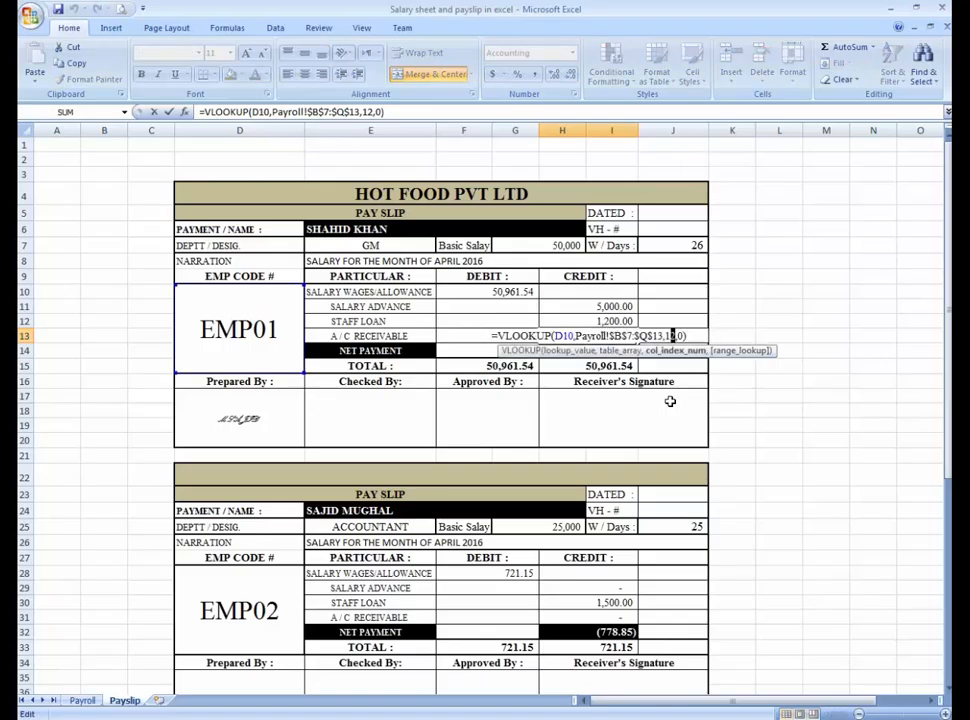
pyautogui.press('Return')
# Copy EMP01's entire pay slip block, D4:J20, from the company header through the signature area.
pyautogui.press('Up')
pyautogui.press('Up')
pyautogui.press('Up')
pyautogui.press('Up')
pyautogui.press('Up')
pyautogui.press('Up')
pyautogui.press('Up')
pyautogui.press('Up')
pyautogui.press('Up')
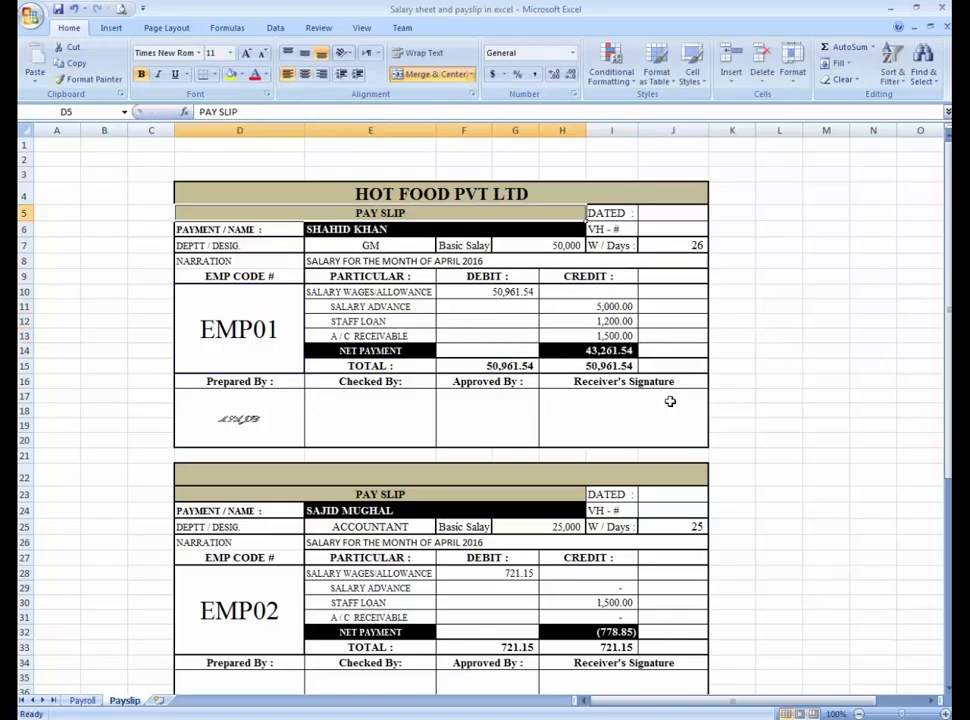
pyautogui.press('Up')
pyautogui.hotkey('shift', 'Down')
pyautogui.hotkey('shift', 'Down')
pyautogui.hotkey('shift', 'Down')
pyautogui.hotkey('shift', 'Down')
pyautogui.hotkey('shift', 'Down')
pyautogui.hotkey('shift', 'Down')
pyautogui.hotkey('shift', 'Down')
pyautogui.hotkey('shift', 'Down')
pyautogui.hotkey('shift', 'Down')
pyautogui.hotkey('shift', 'Down')
pyautogui.hotkey('shift', 'Down')
pyautogui.hotkey('shift', 'Down')
pyautogui.hotkey('shift', 'Down')
pyautogui.hotkey('shift', 'Down')
pyautogui.hotkey('shift', 'Down')
pyautogui.hotkey('shift', 'Down')
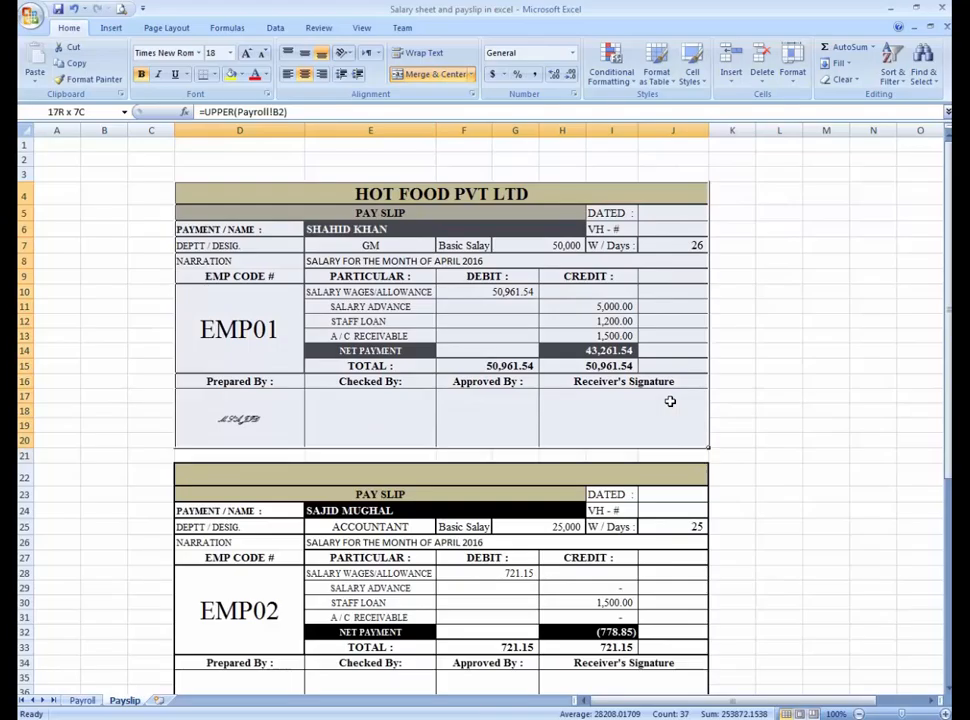
pyautogui.hotkey('ctrl', 'c')
# Paste the copied pay slip over the second slip, starting at D22.
pyautogui.press('Down')
pyautogui.press('Down')
pyautogui.press('Right')
pyautogui.press('Down')
pyautogui.press('Down')
pyautogui.press('Down')
pyautogui.press('Down')
pyautogui.press('Down')
pyautogui.press('Down')
pyautogui.press('Down')
pyautogui.press('Down')
pyautogui.press('Down')
pyautogui.press('Down')
pyautogui.press('Down')
pyautogui.press('Down')
pyautogui.press('Down')
pyautogui.press('Down')
pyautogui.press('Down')
pyautogui.press('Right')
pyautogui.press('Right')
pyautogui.press('Right')
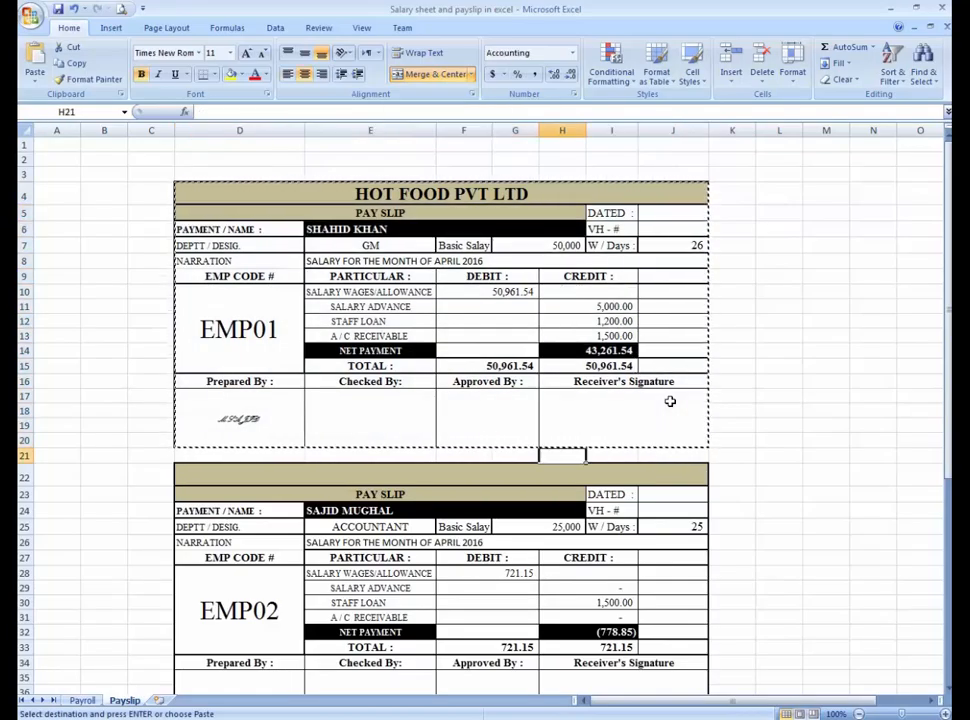
pyautogui.press('Down')
pyautogui.hotkey('ctrl', 'v')
pyautogui.scroll(-4, 613, 530)
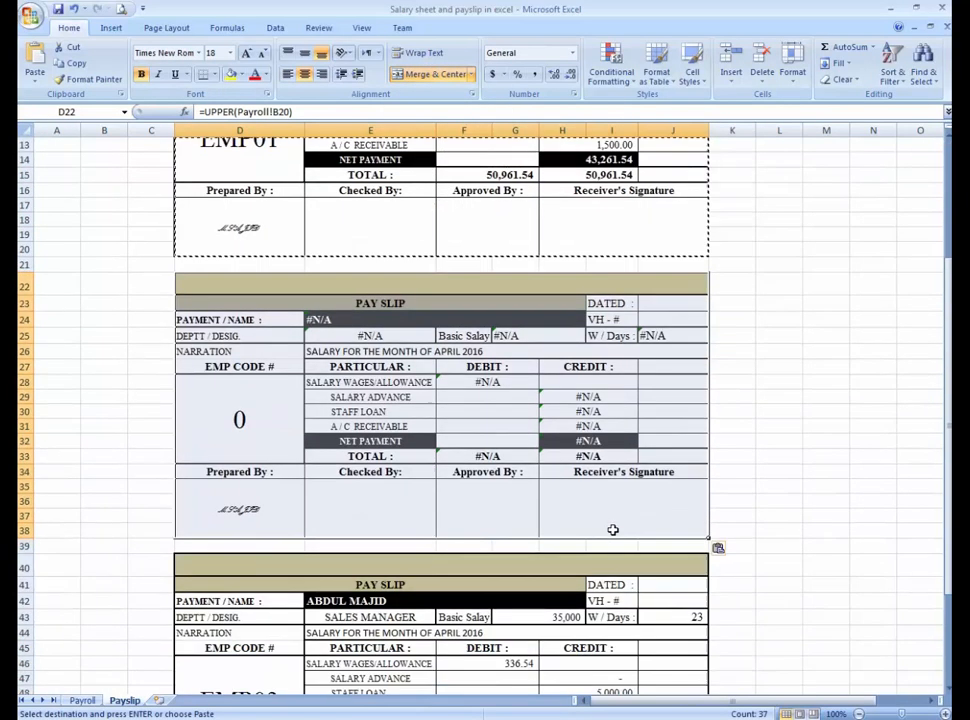
# Paste the same pay slip over the third slip at D40 and end the copy mode.
pyautogui.scroll(-3, 613, 530)
pyautogui.click(438, 438)
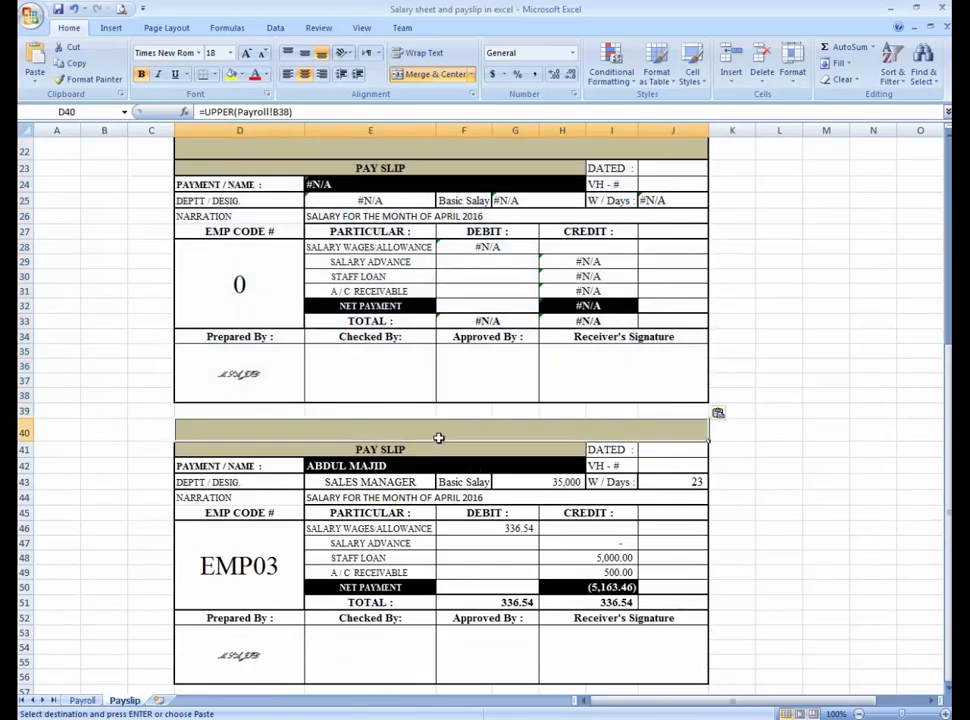
pyautogui.hotkey('ctrl', 'v')
pyautogui.scroll(-3, 483, 488)
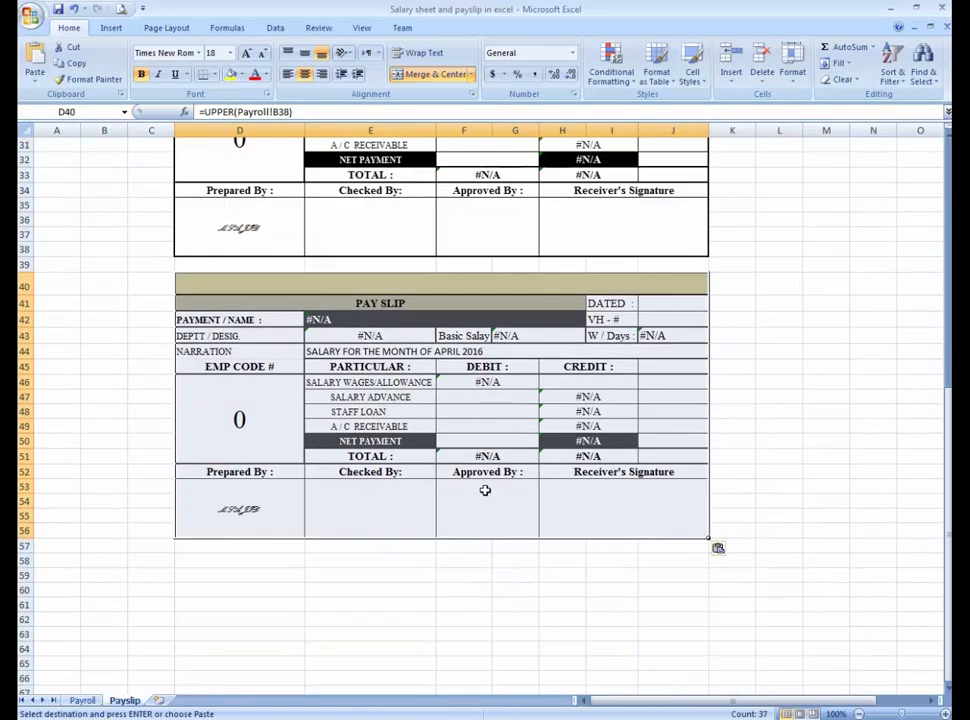
pyautogui.scroll(5, 490, 490)
pyautogui.scroll(5, 508, 493)
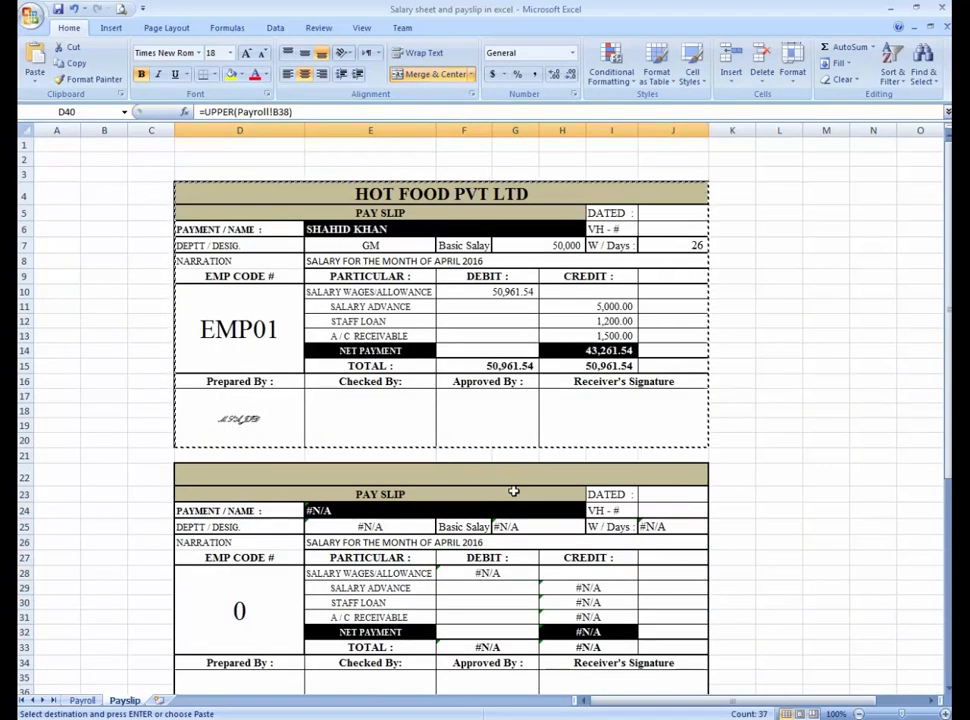
pyautogui.press('Escape')
# Check the source of EMP01's code in D10 and enter EMP02 as the second slip's employee code in D28.
pyautogui.click(250, 330)
pyautogui.scroll(-1, 272, 520)
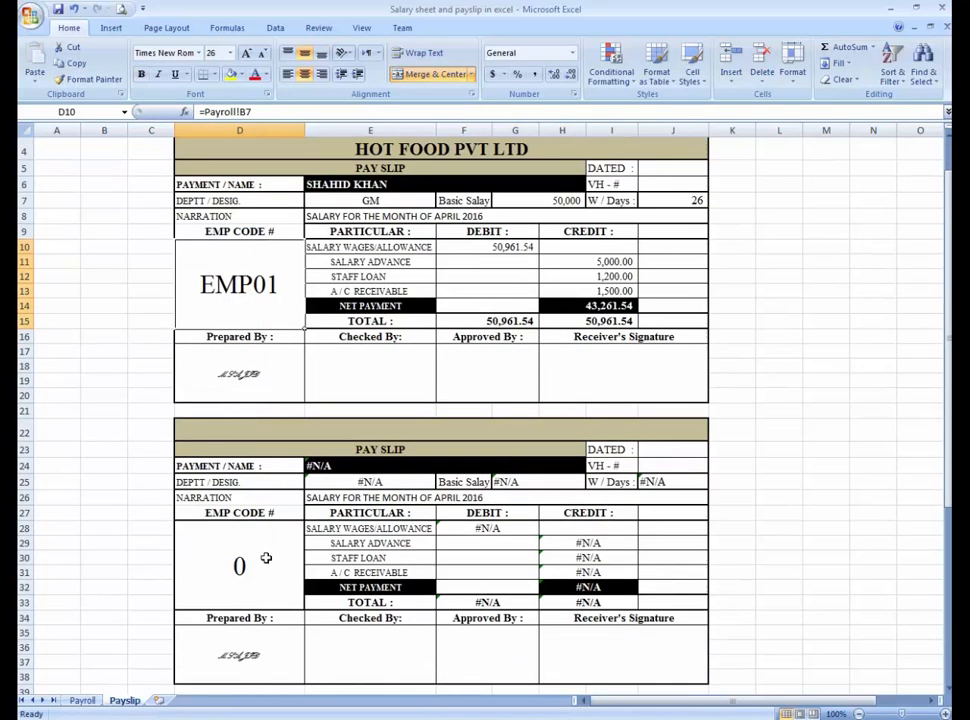
pyautogui.click(266, 557)
pyautogui.write('em')
pyautogui.press('BackSpace')
pyautogui.press('BackSpace')
pyautogui.press('BackSpace')
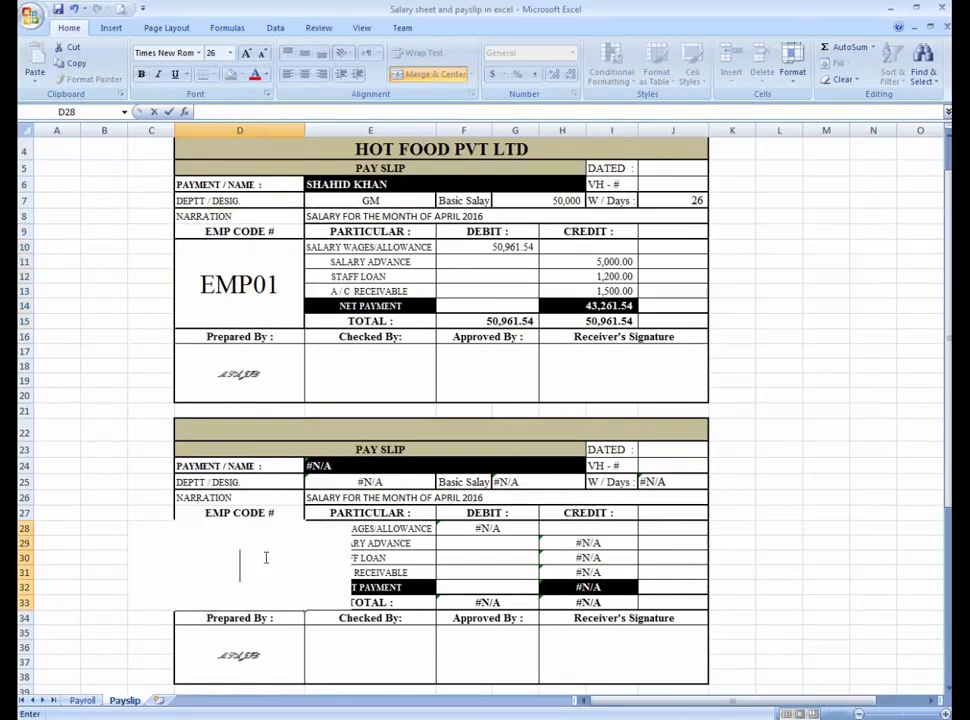
pyautogui.write('emp')
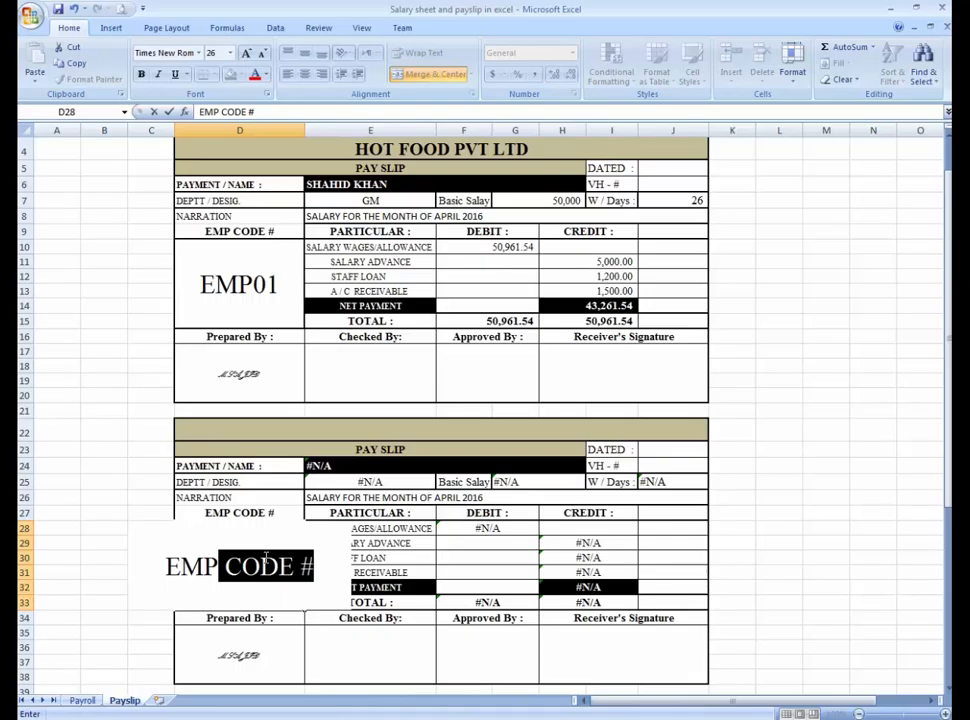
pyautogui.write('02')
pyautogui.press('Return')
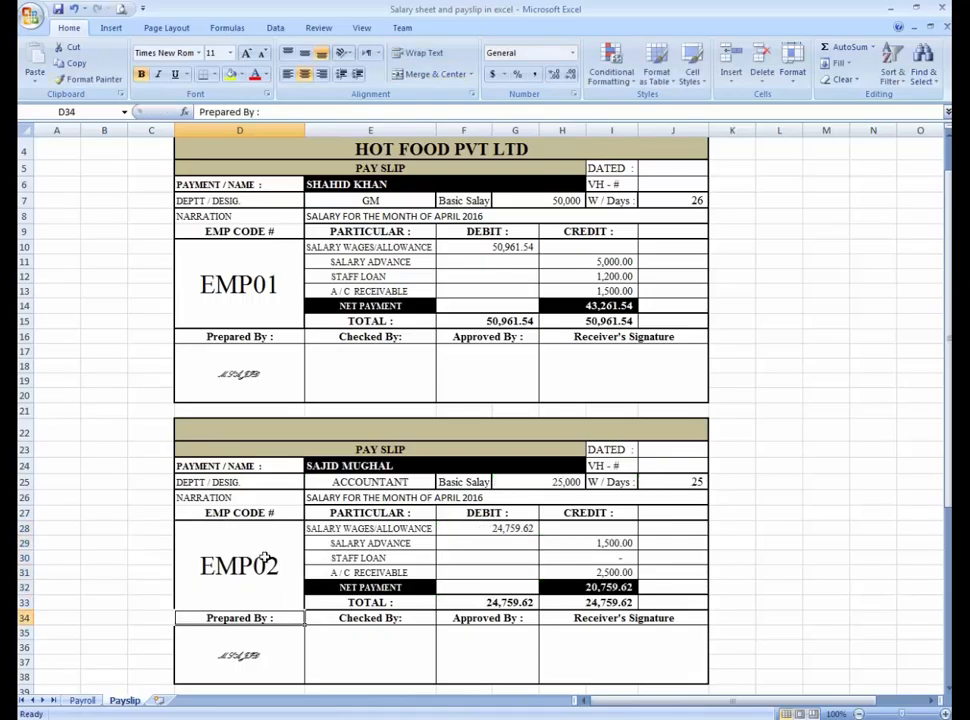
# Enter EMP03 as the employee code of the third pay slip in D46.
pyautogui.scroll(-4, 301, 578)
pyautogui.click(250, 645)
pyautogui.write('emp')
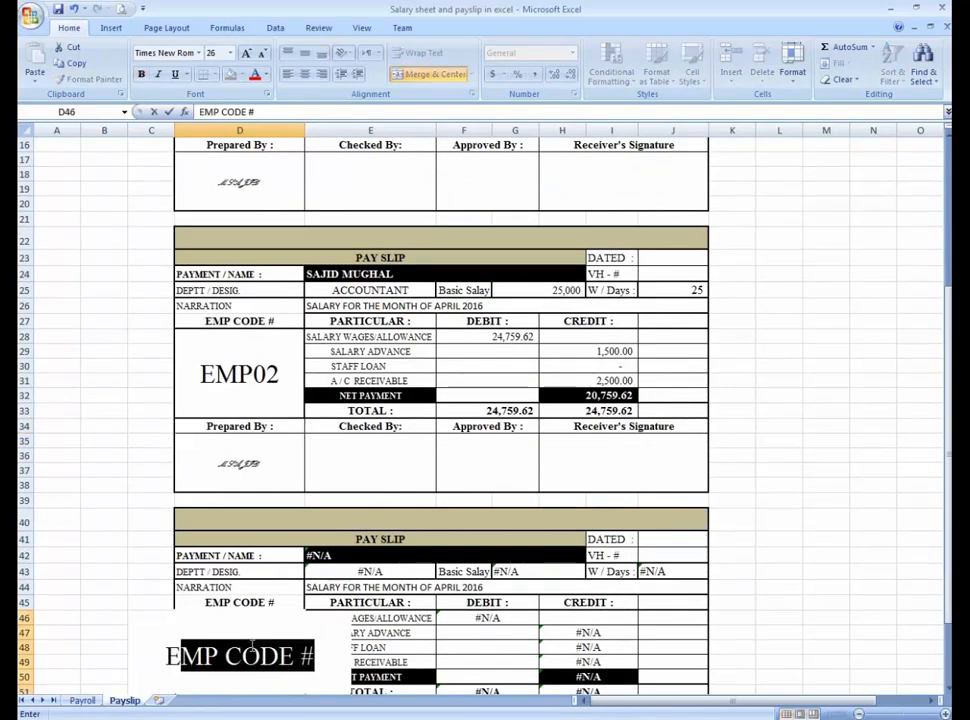
pyautogui.write('03')
pyautogui.press('Return')
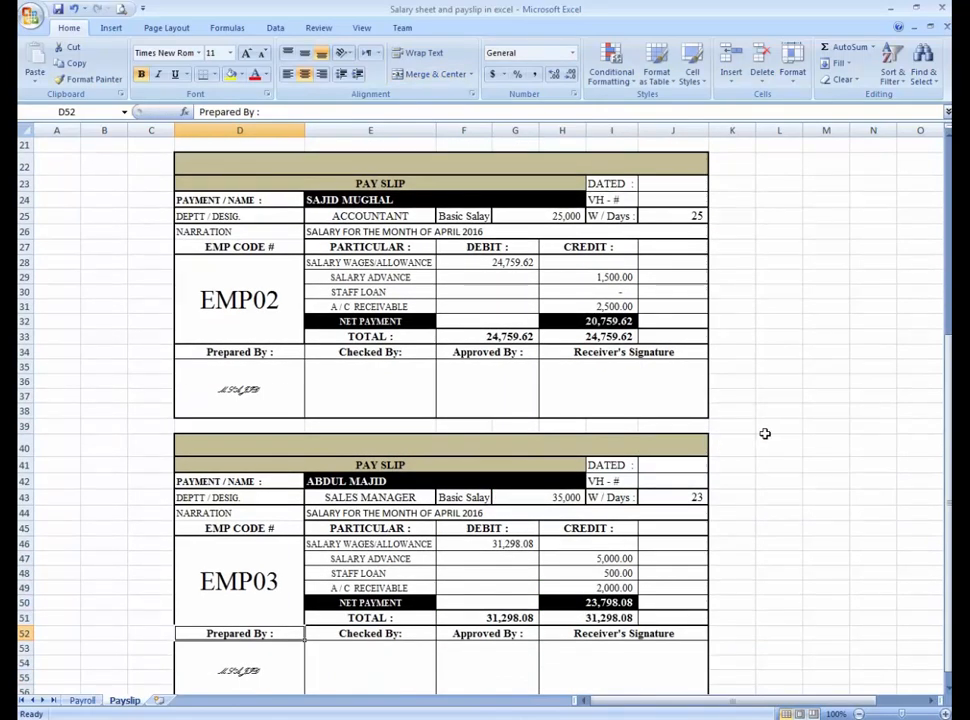
# Compare the Net Payment on EMP01's and EMP02's slips with their Net Salary in Q7 and Q8 of the Payroll sheet.
pyautogui.scroll(6, 760, 436)
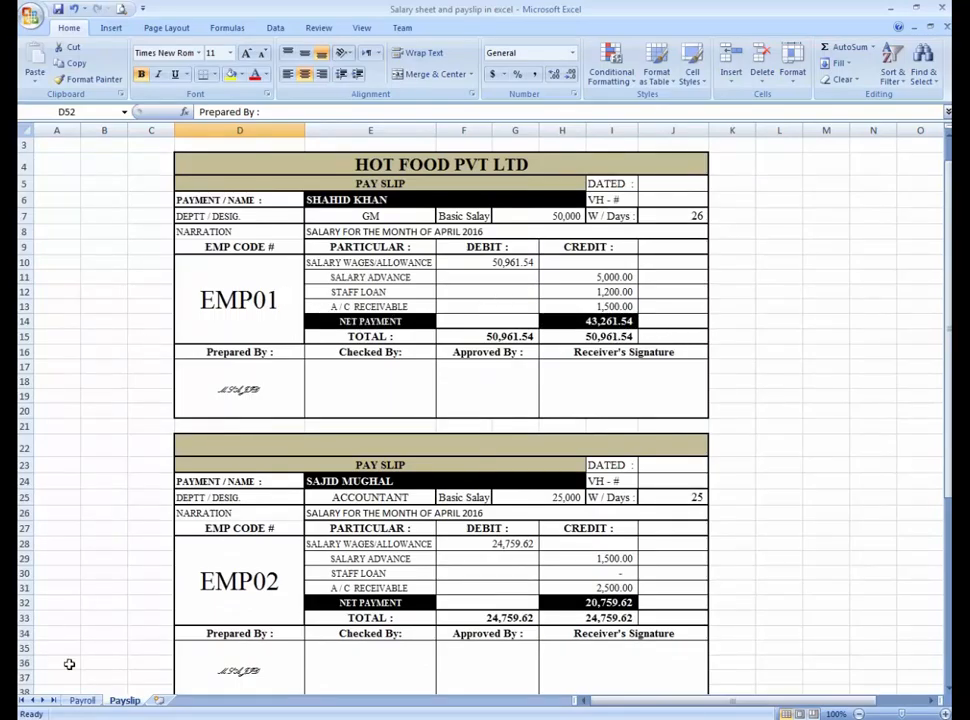
pyautogui.click(82, 700)
pyautogui.click(875, 248)
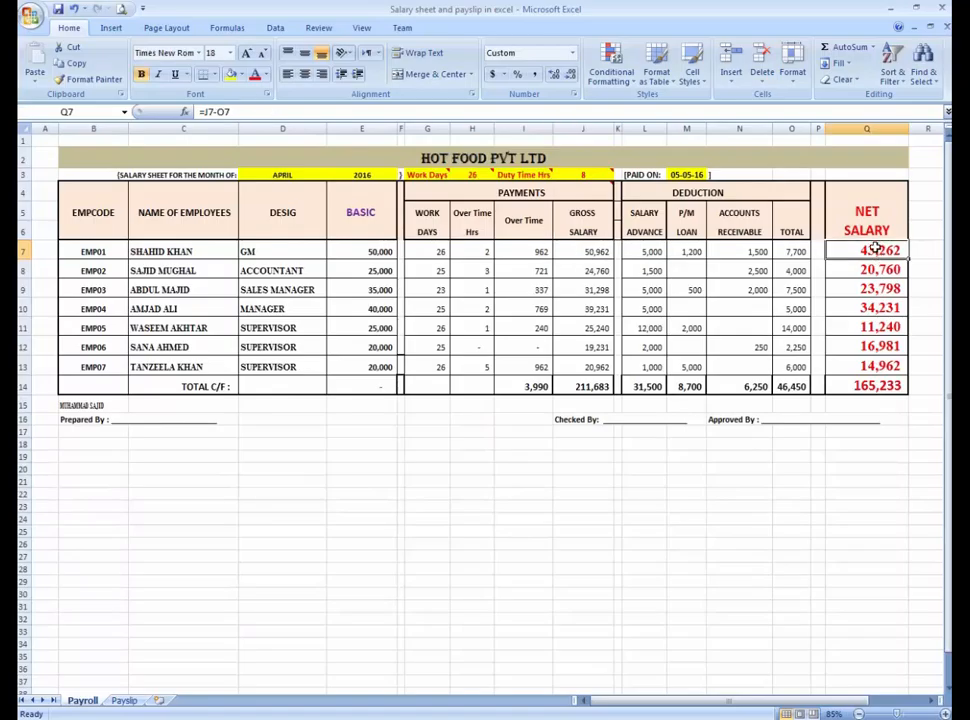
pyautogui.click(124, 700)
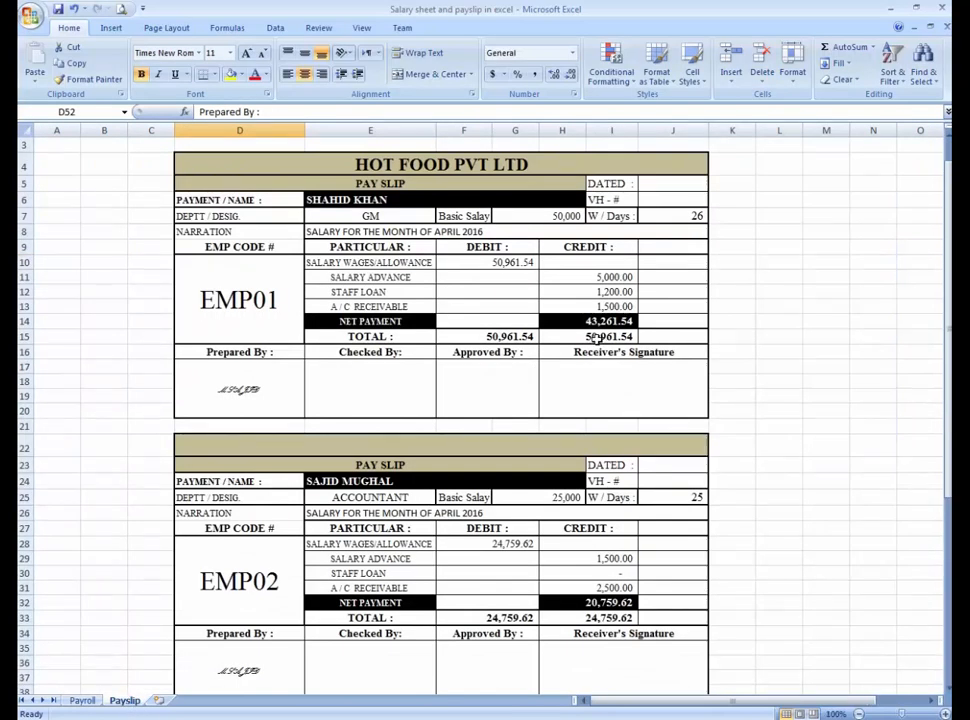
pyautogui.scroll(-3, 795, 370)
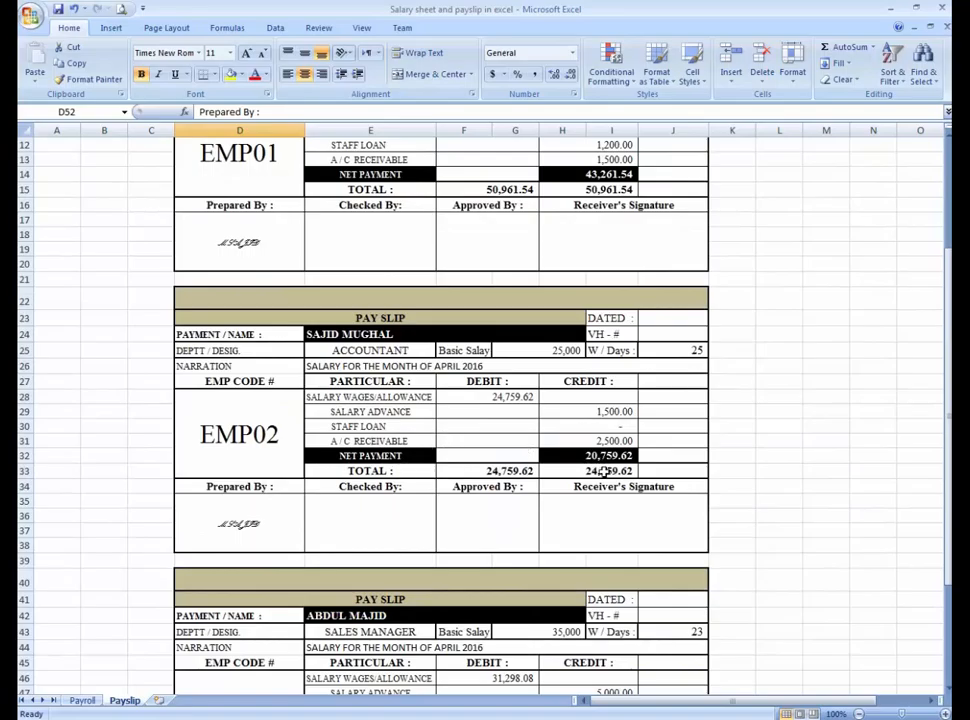
pyautogui.click(82, 700)
pyautogui.click(876, 272)
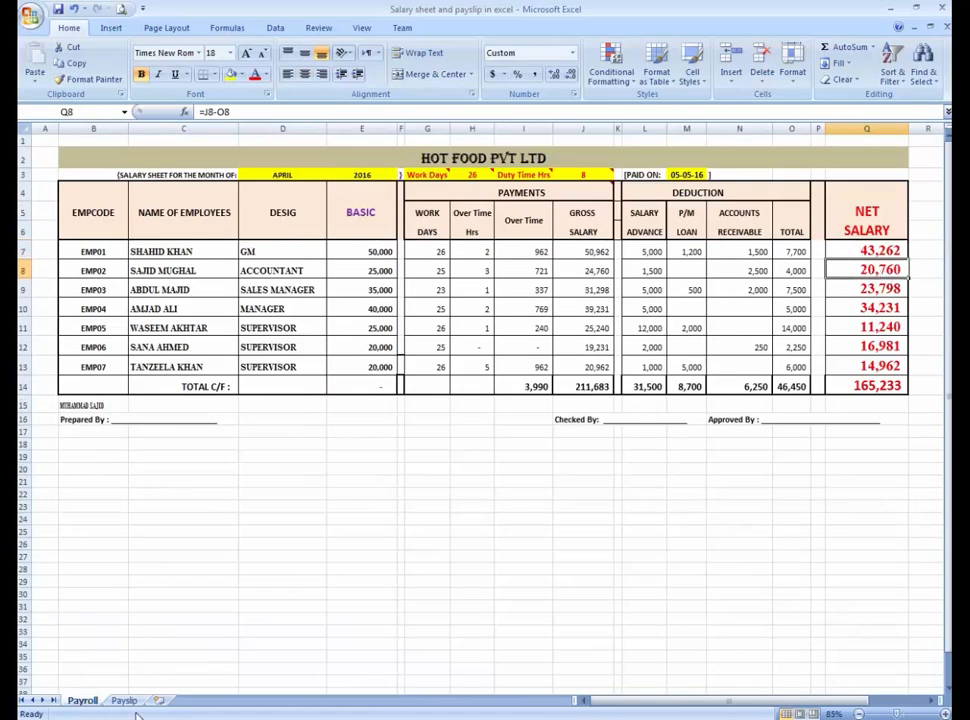
pyautogui.scroll(-1, 519, 412)
pyautogui.scroll(1, 527, 415)
pyautogui.scroll(-1, 535, 418)
pyautogui.scroll(1, 552, 418)
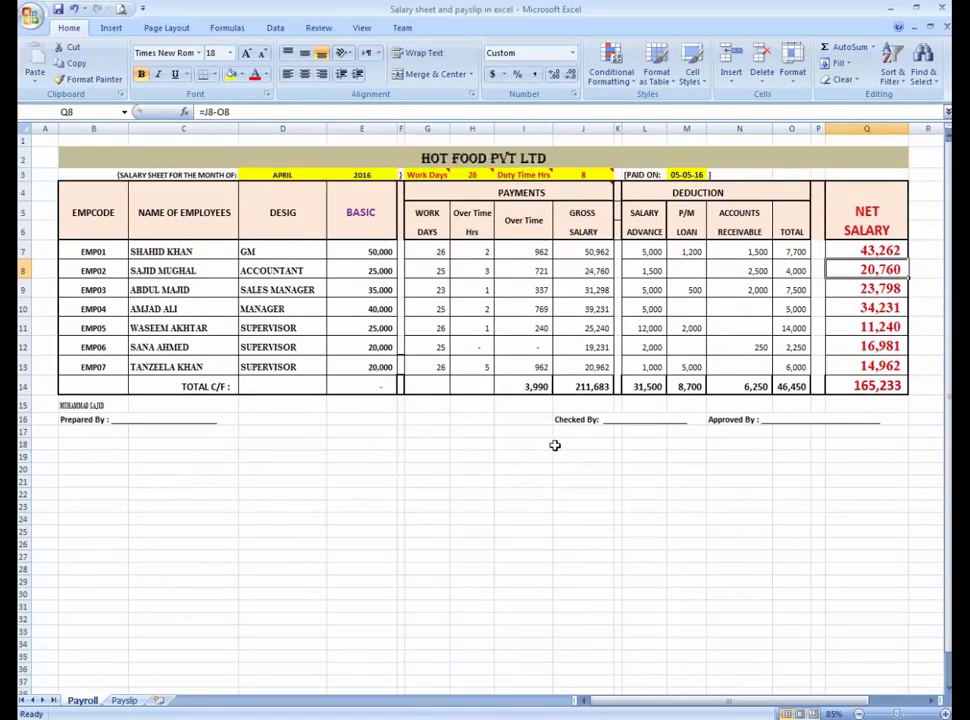